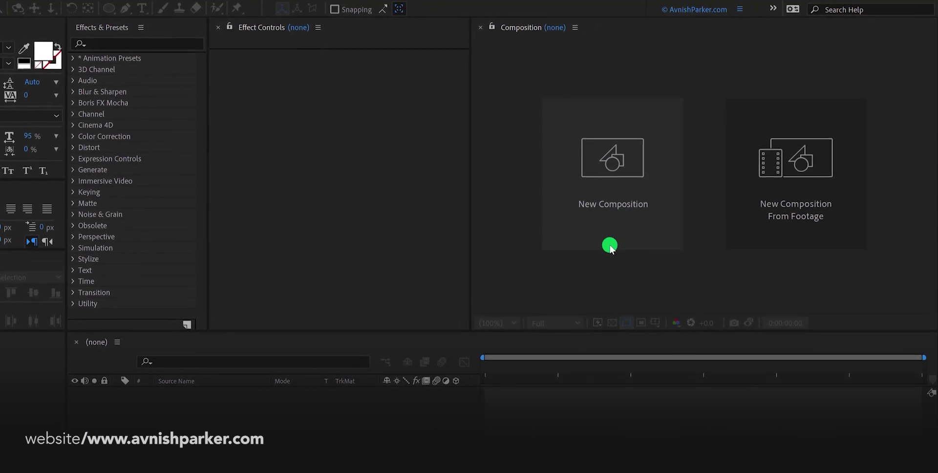
# Create a 1920 x 1080 composition named Glitch_Logo_Intro at 30 fps with a duration of 10 seconds
pyautogui.click(610, 247)
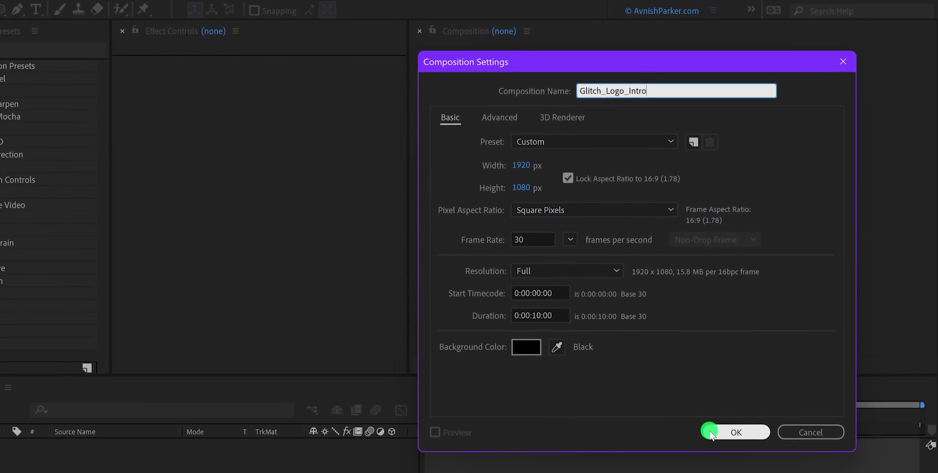
pyautogui.click(711, 432)
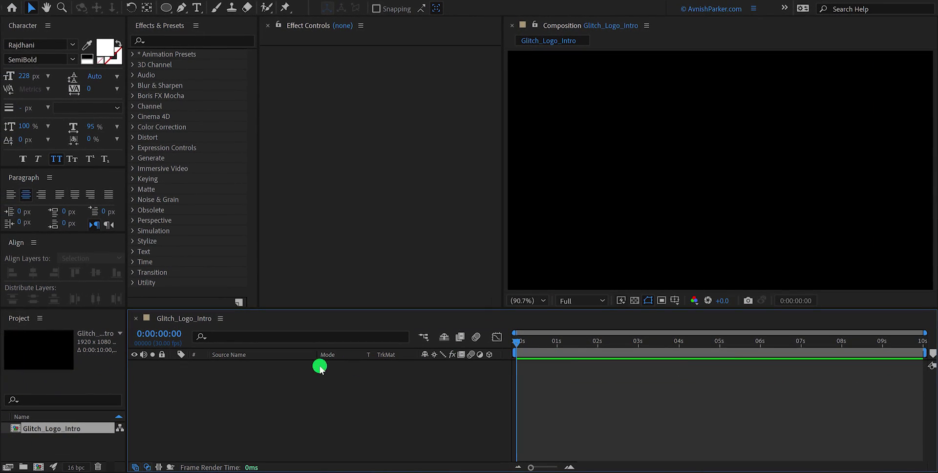
# Add Cyberpunk.png to the Glitch_Logo_Intro composition and scale the logo layer to 34%
pyautogui.moveTo(1, 354); pyautogui.dragTo(212, 372)
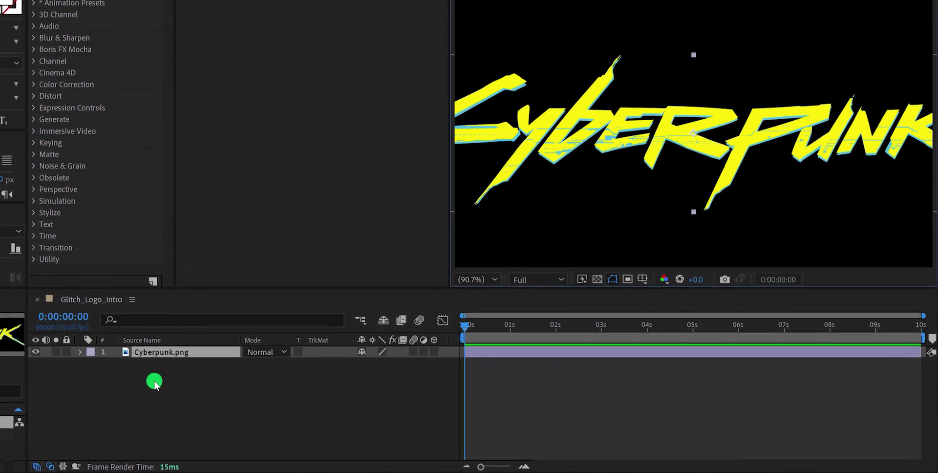
pyautogui.press('s')
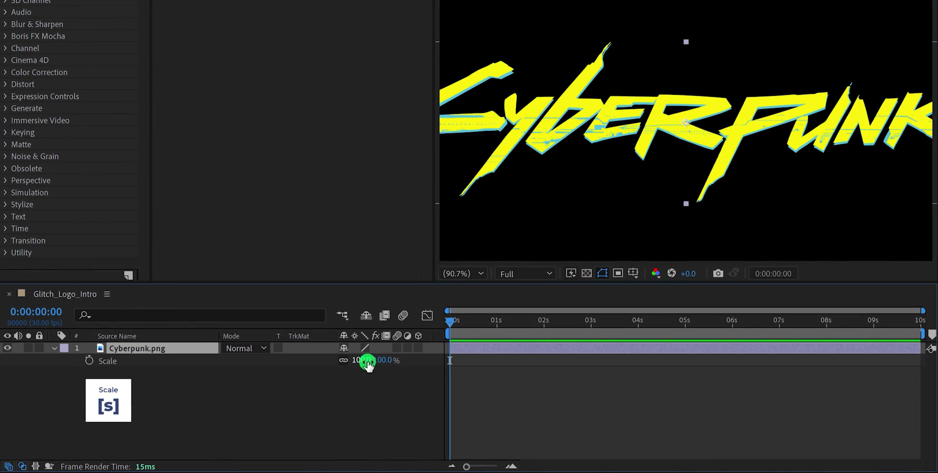
pyautogui.moveTo(381, 360); pyautogui.dragTo(347, 370)
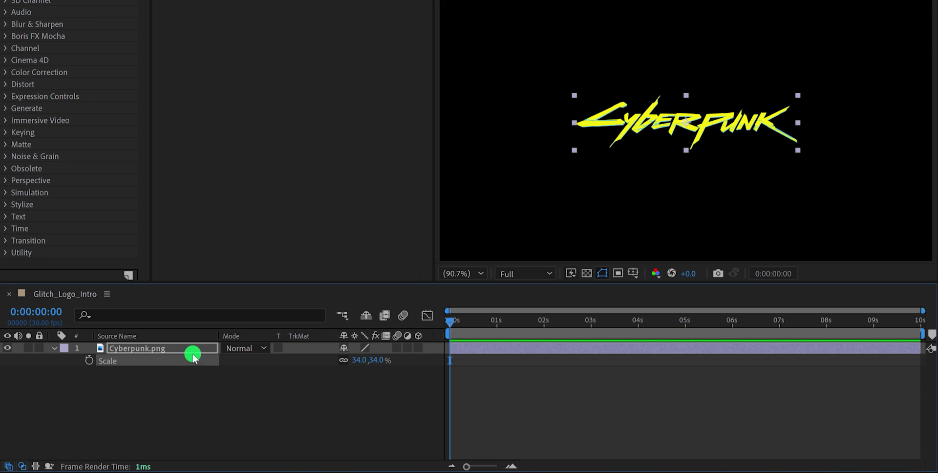
# Pre-compose the logo layer as Logo_Comp, moving all attributes into the new composition
pyautogui.rightClick(162, 349)
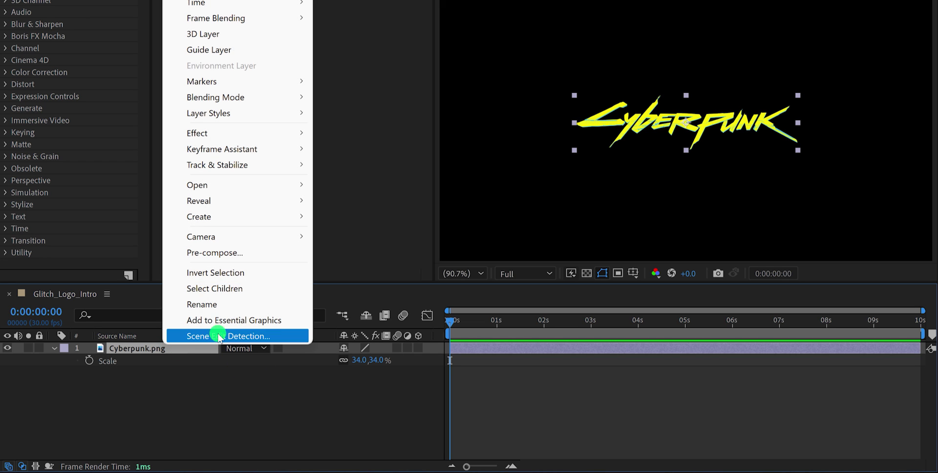
pyautogui.click(217, 252)
pyautogui.write('Logo_Comp')
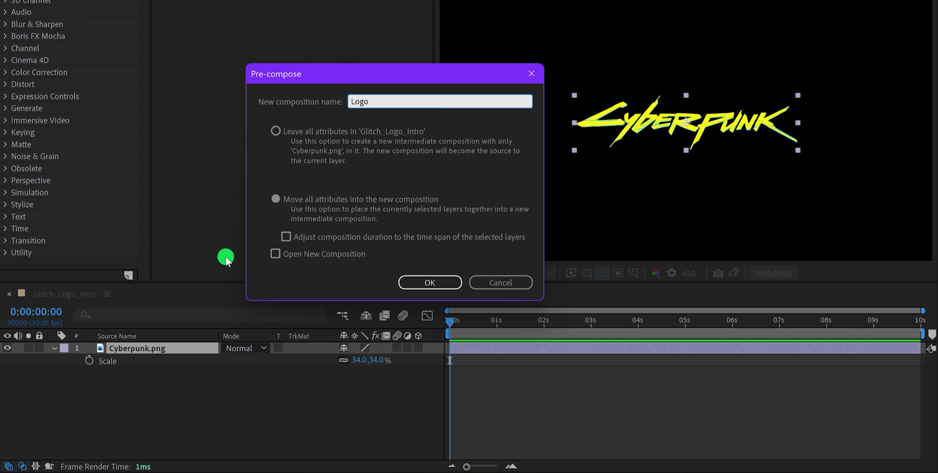
pyautogui.click(294, 200)
pyautogui.click(426, 281)
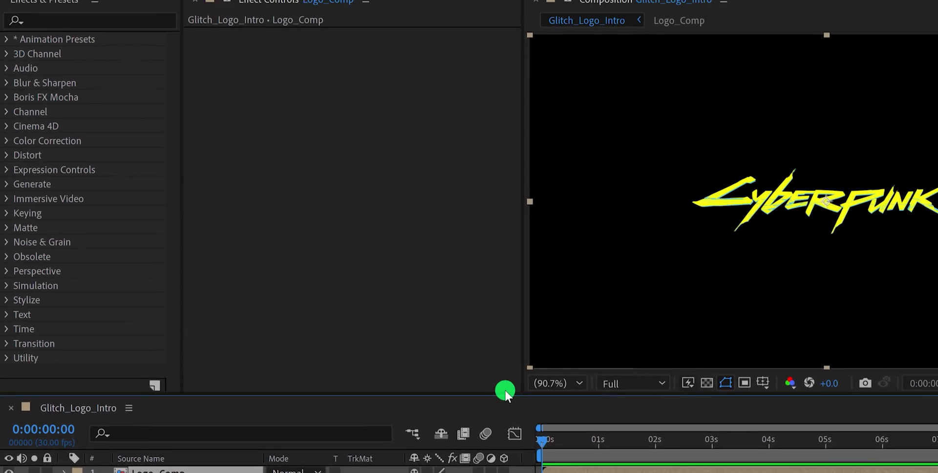
# Apply the Vegas effect to the Logo_Comp layer and set its blend mode to Transparent
pyautogui.click(134, 65)
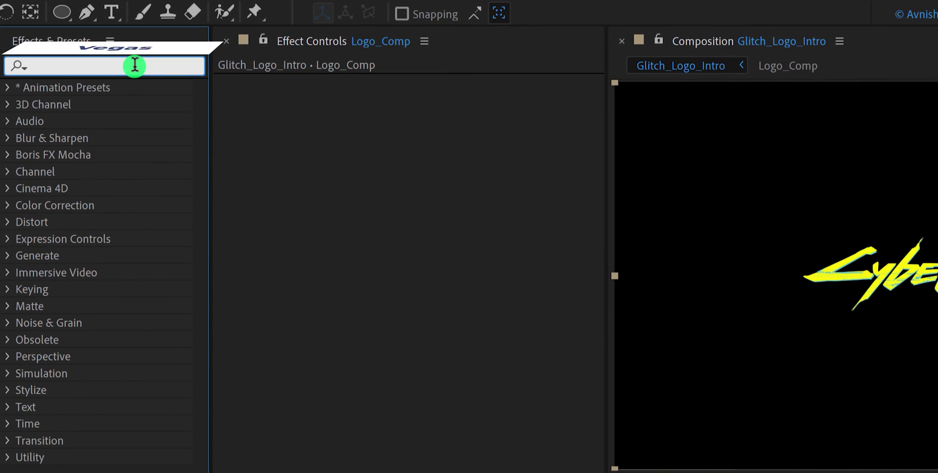
pyautogui.write('veg')
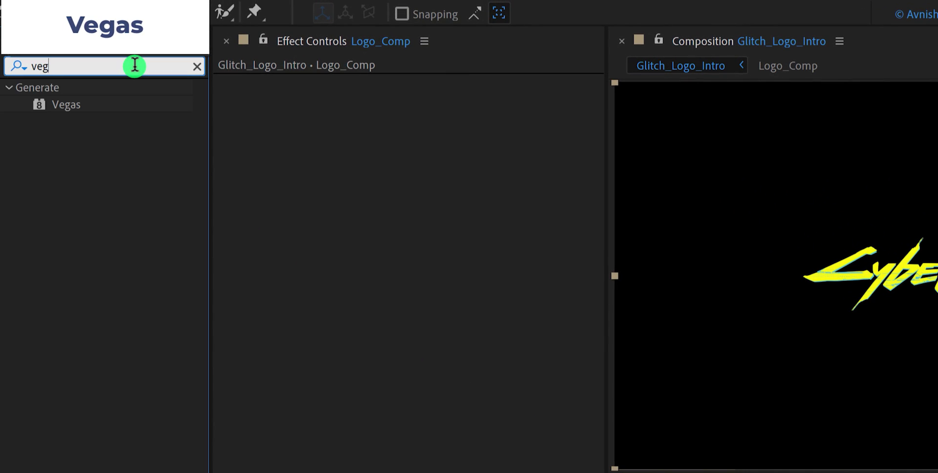
pyautogui.moveTo(67, 105); pyautogui.dragTo(312, 198)
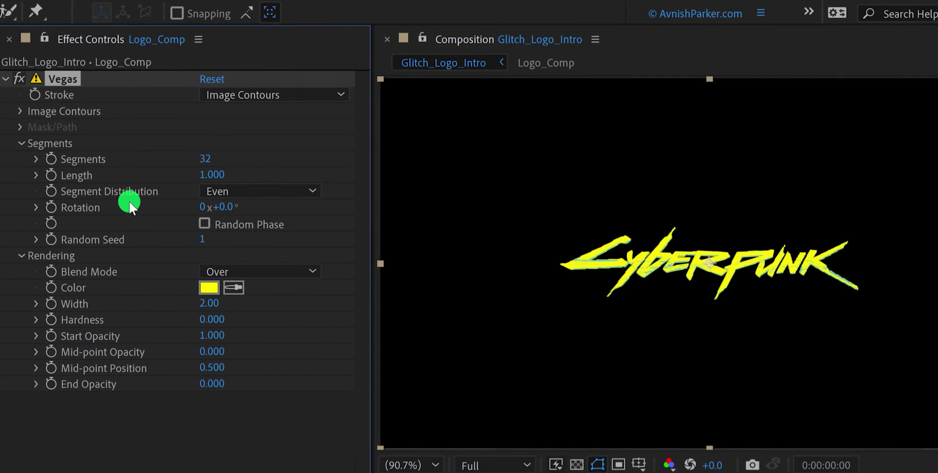
pyautogui.click(264, 271)
pyautogui.click(265, 288)
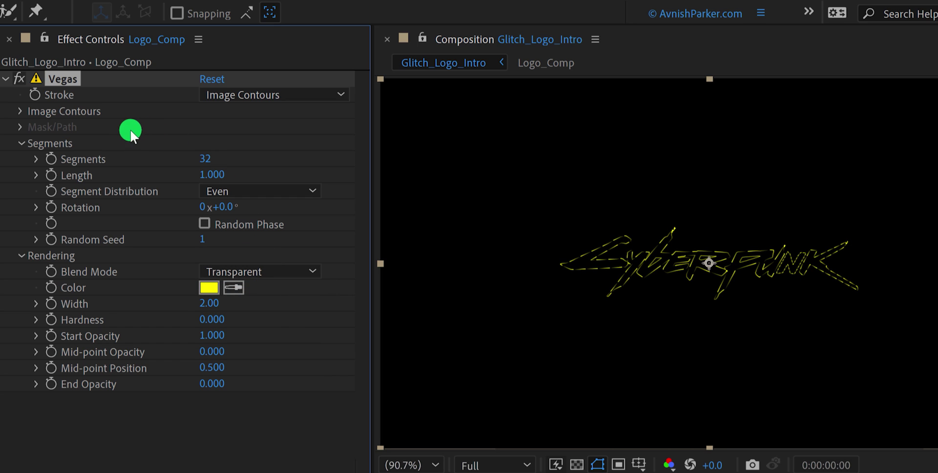
# Set the channel of the Vegas image contours to Alpha
pyautogui.click(20, 111)
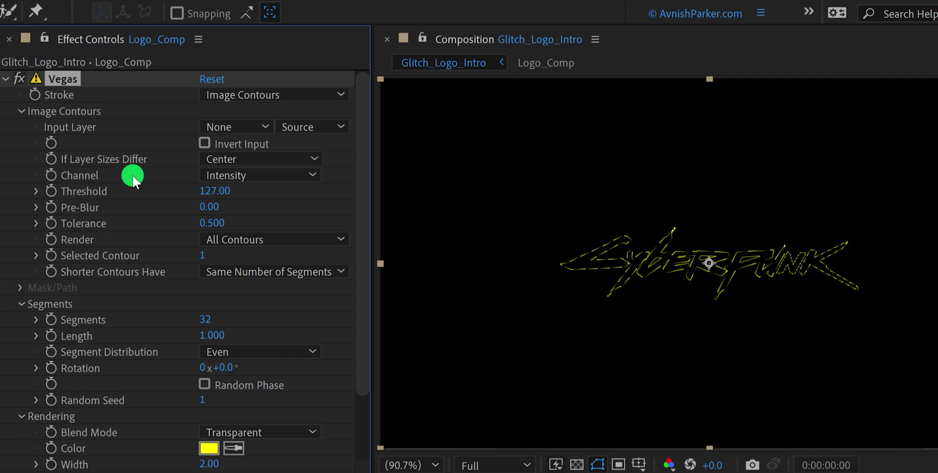
pyautogui.click(265, 178)
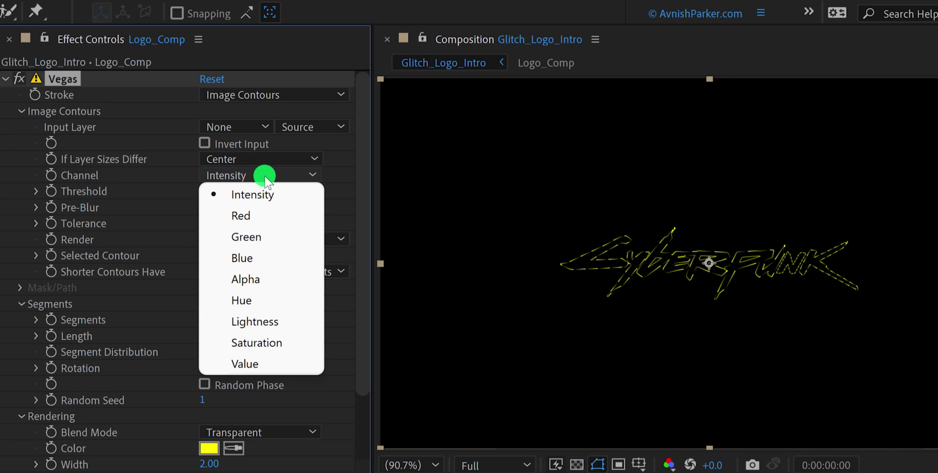
pyautogui.click(283, 279)
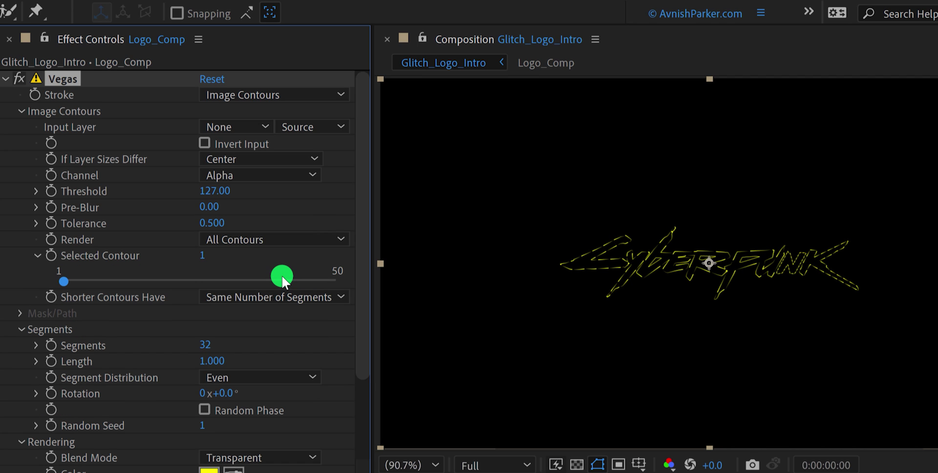
# Set the Vegas segment count to 1 and the segment length to 0.2
pyautogui.click(205, 345)
pyautogui.write('1')
pyautogui.press('Return')
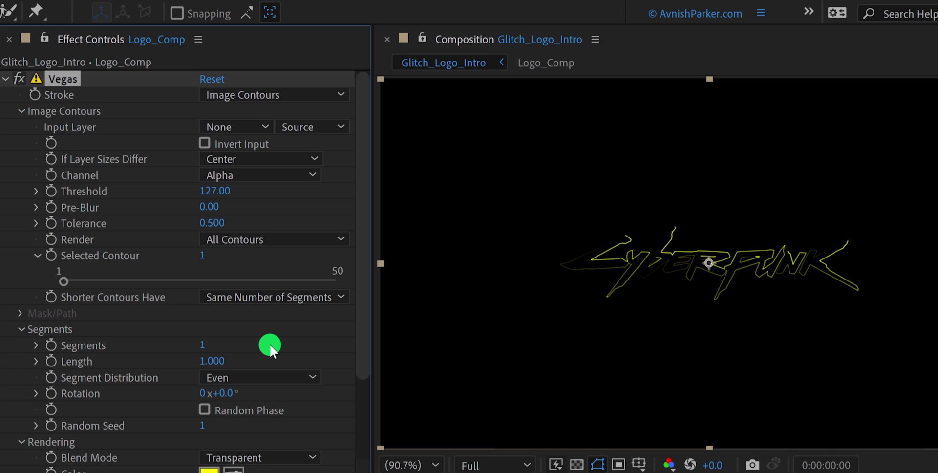
pyautogui.click(214, 361)
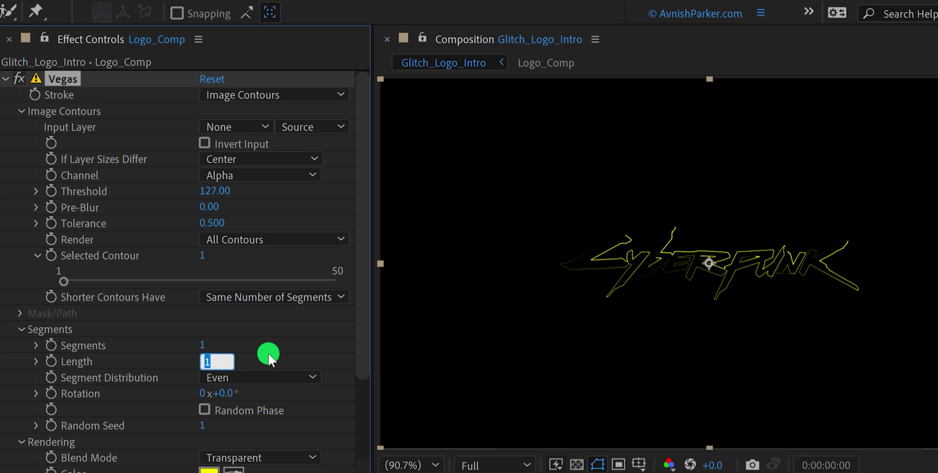
pyautogui.write('.2')
pyautogui.press('Return')
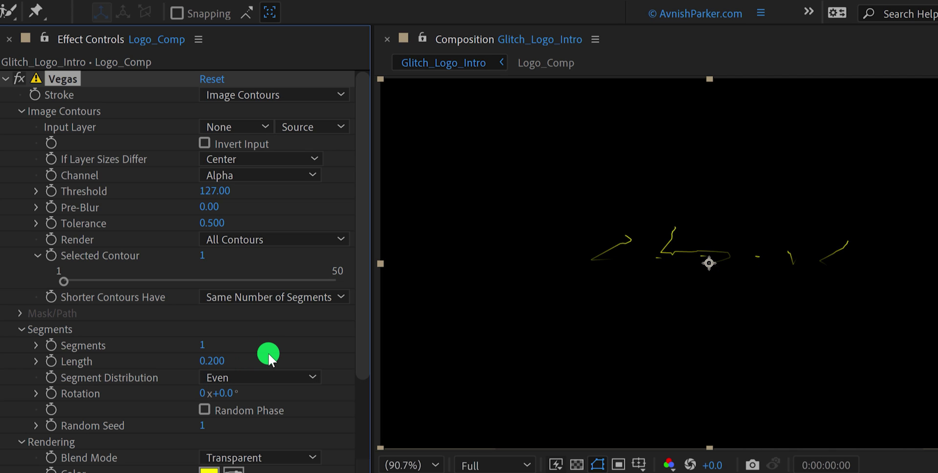
# Set the Vegas mid-point opacity to 1 and sample the logo's yellow as the outline color
pyautogui.moveTo(358, 339); pyautogui.dragTo(353, 435)
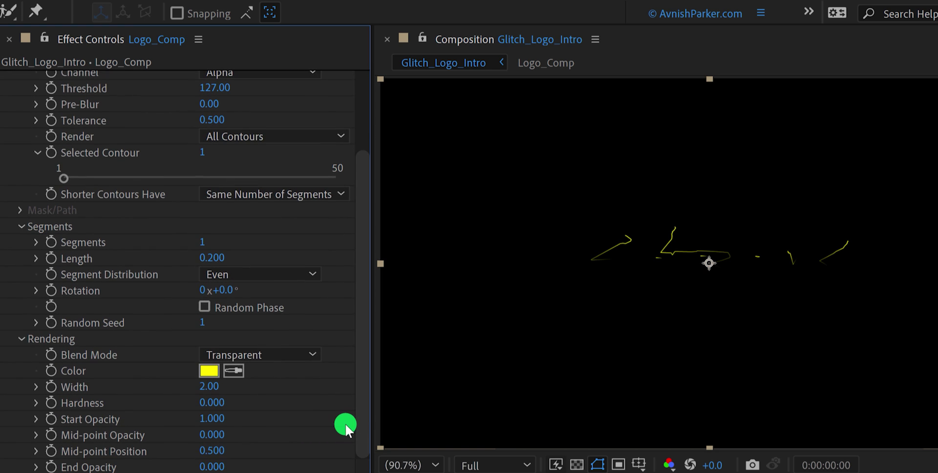
pyautogui.click(210, 435)
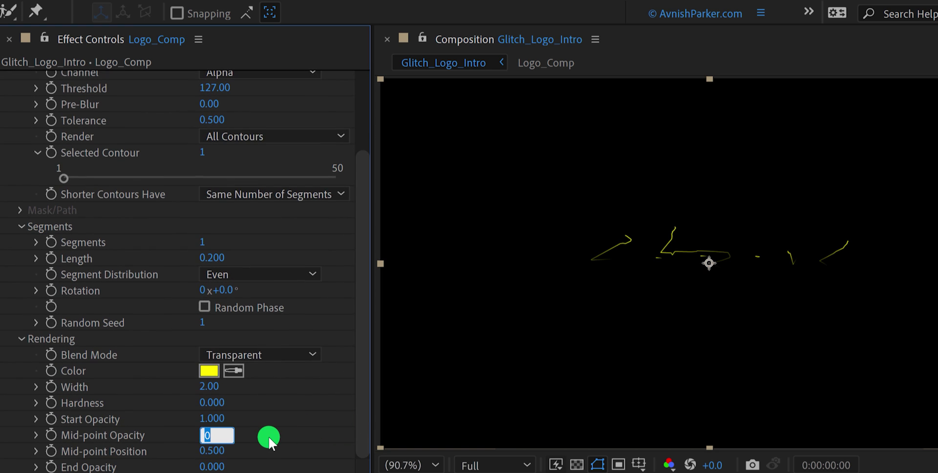
pyautogui.press('Return')
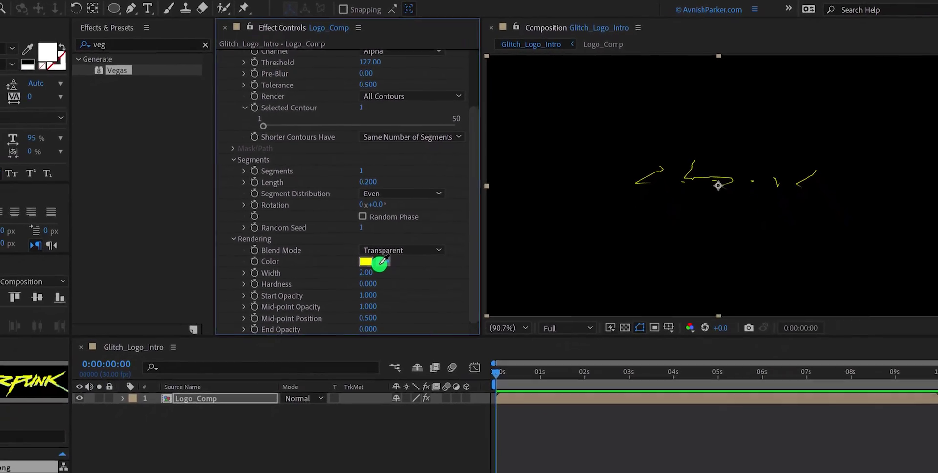
pyautogui.click(382, 262)
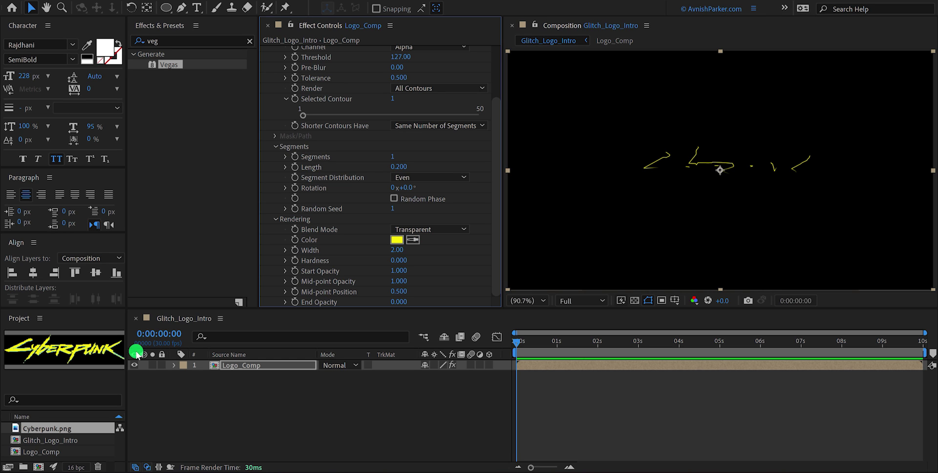
pyautogui.click(419, 267)
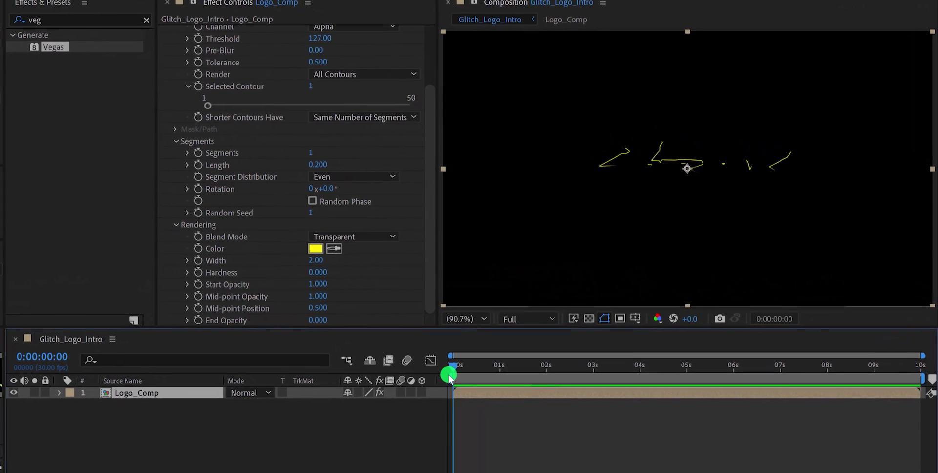
# Keyframe the Vegas segment length from 0 at the composition start to 0.2 at 0:00:00:15
pyautogui.moveTo(449, 375); pyautogui.dragTo(472, 375)
pyautogui.moveTo(379, 415); pyautogui.dragTo(383, 414)
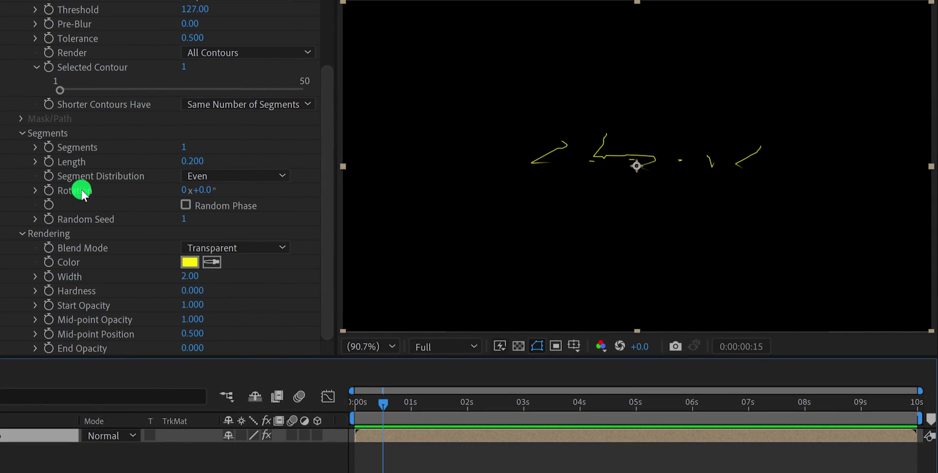
pyautogui.click(49, 161)
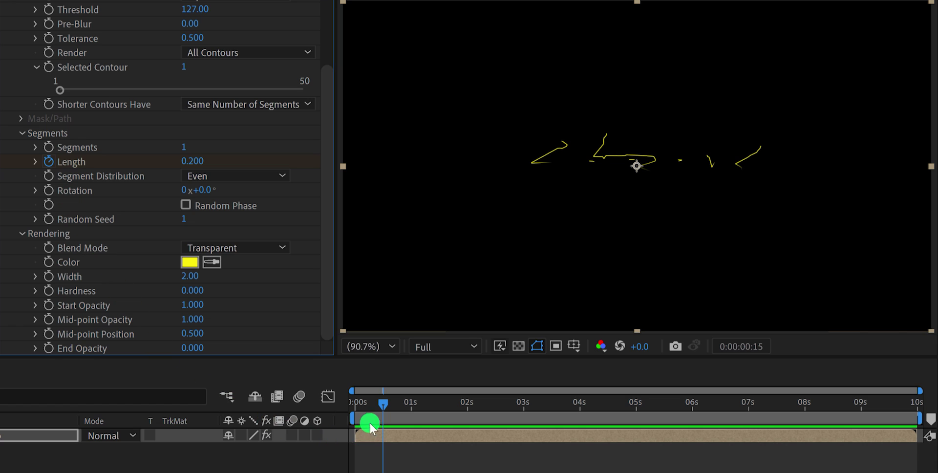
pyautogui.moveTo(381, 404); pyautogui.dragTo(349, 406)
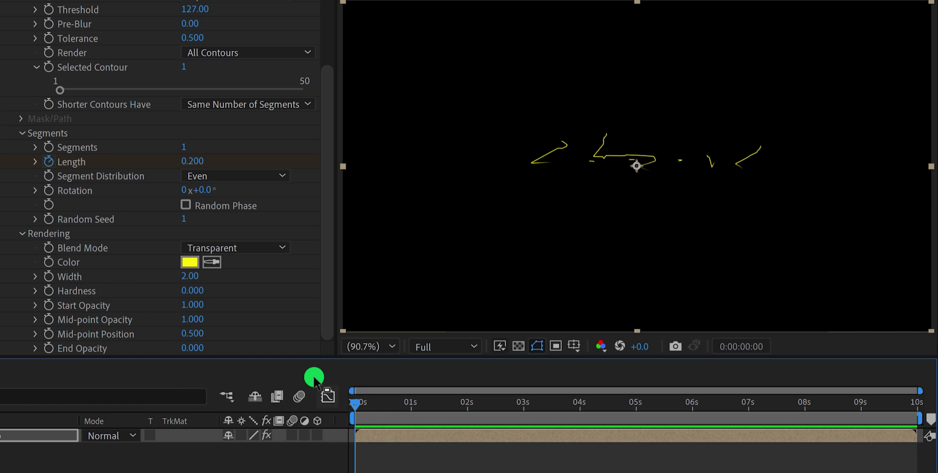
pyautogui.moveTo(196, 164); pyautogui.dragTo(157, 166)
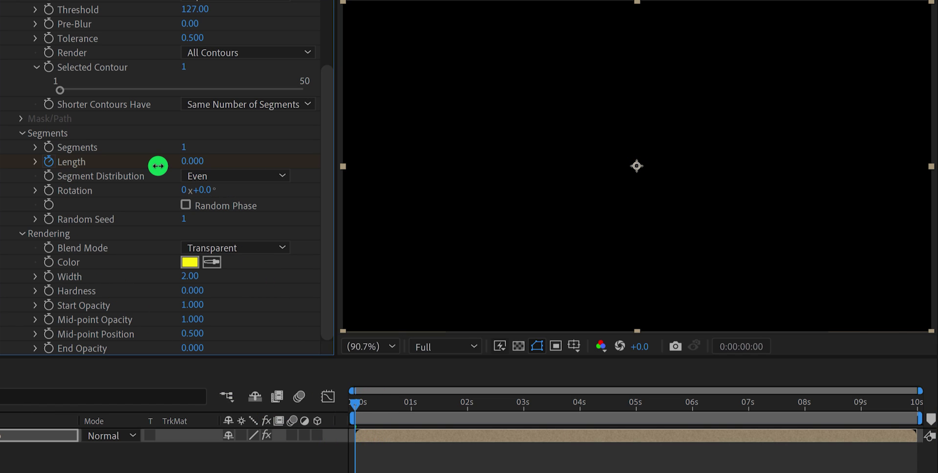
pyautogui.hotkey('ctrl', 'shift', 'h')
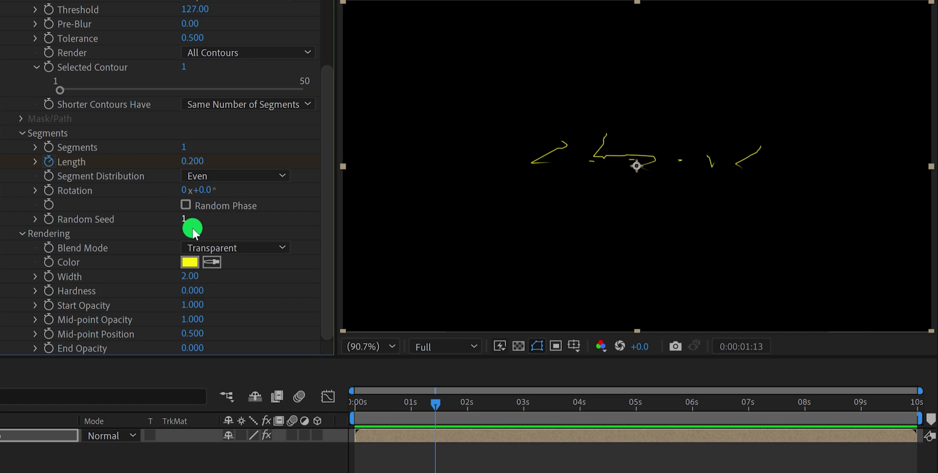
# Keyframe the Vegas rotation from 0 at the composition start to one full revolution at 5 seconds
pyautogui.moveTo(379, 401); pyautogui.dragTo(350, 407)
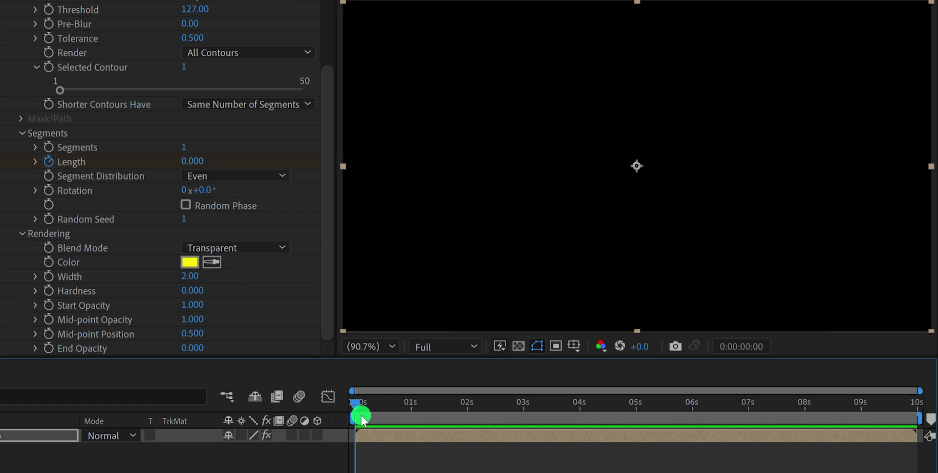
pyautogui.click(49, 190)
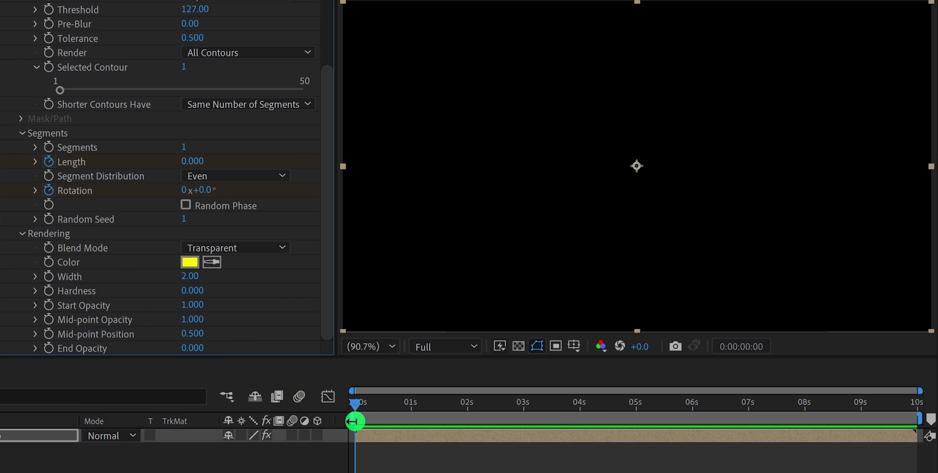
pyautogui.click(635, 405)
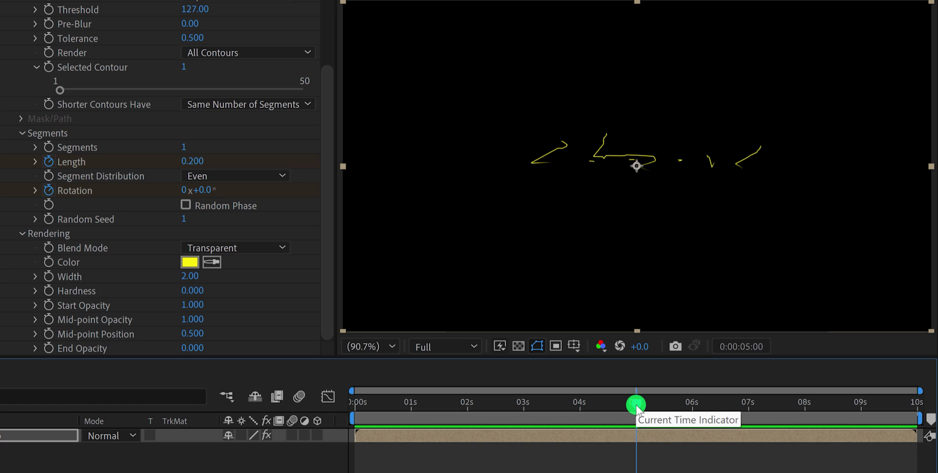
pyautogui.click(188, 191)
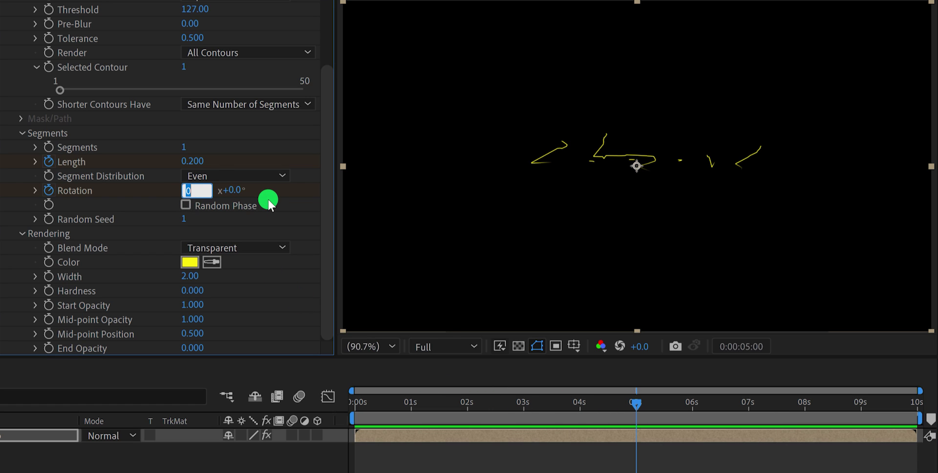
pyautogui.write('1')
pyautogui.press('Return')
# Preview the outline animation and enable Random Phase for the Vegas segments
pyautogui.press('space')
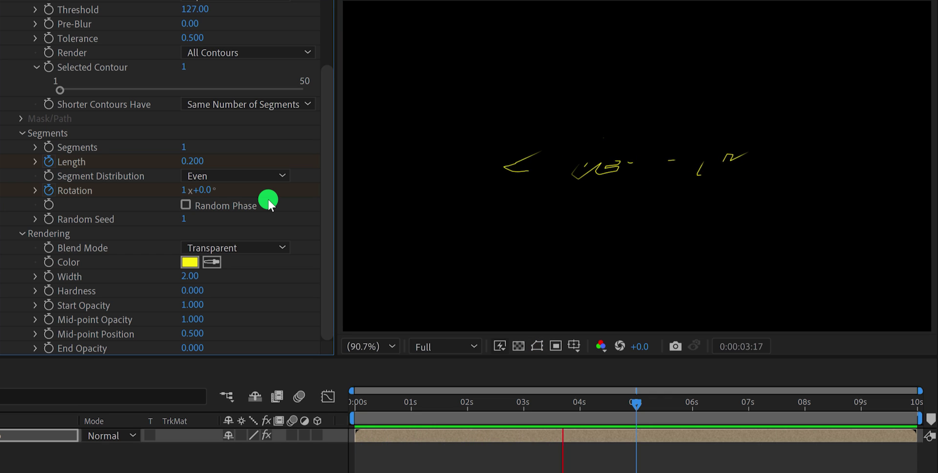
pyautogui.press('space')
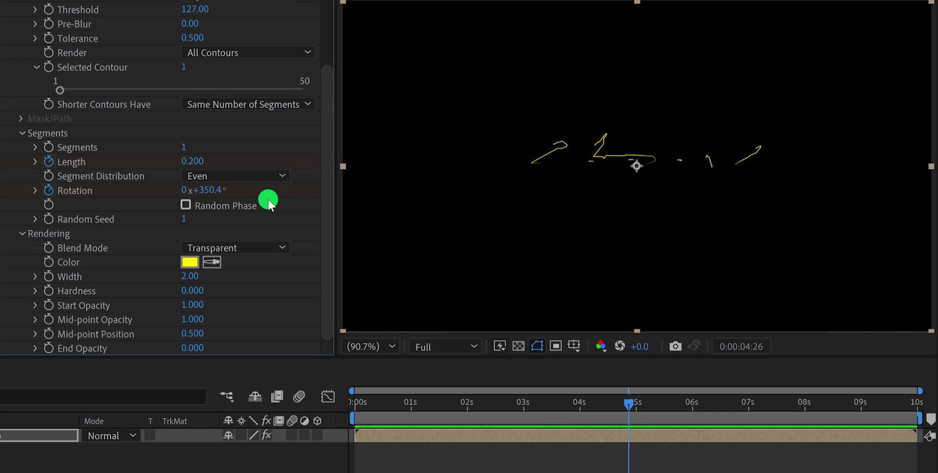
pyautogui.click(185, 206)
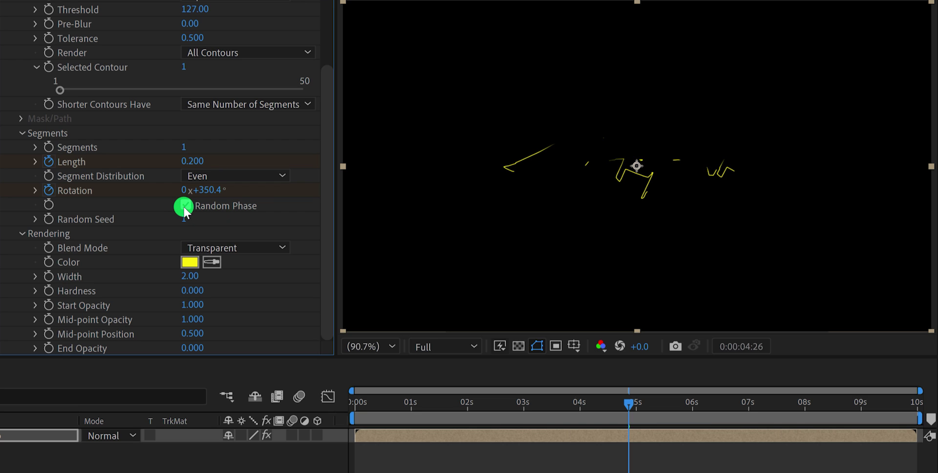
# Set the Vegas random seed to 8 with Random Phase kept on, and preview the outline animation
pyautogui.press('space')
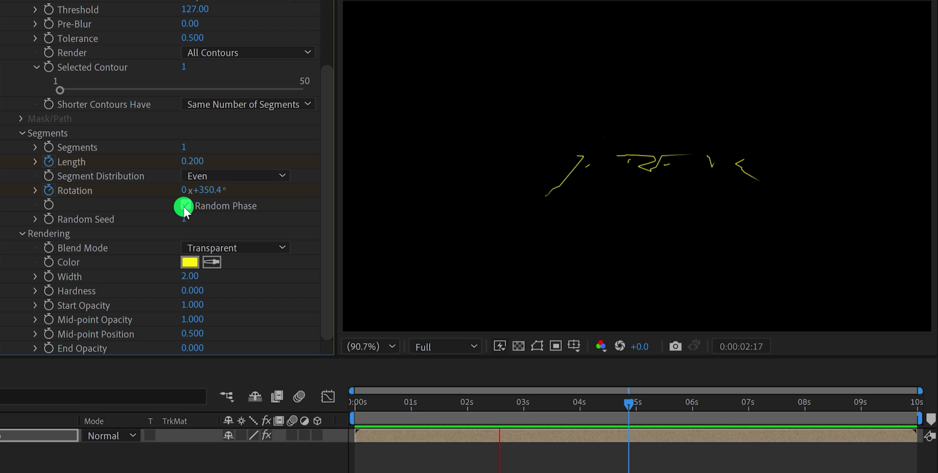
pyautogui.click(185, 206)
pyautogui.click(186, 220)
pyautogui.moveTo(187, 220); pyautogui.dragTo(209, 221)
pyautogui.press('space')
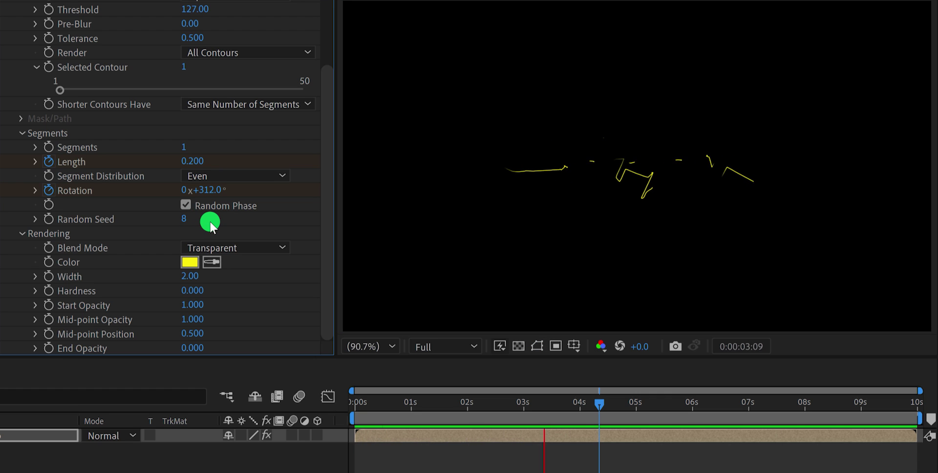
pyautogui.press('space')
pyautogui.moveTo(382, 403)
pyautogui.mouseDown()
pyautogui.moveTo(345, 401)
pyautogui.moveTo(384, 407)
pyautogui.mouseUp()
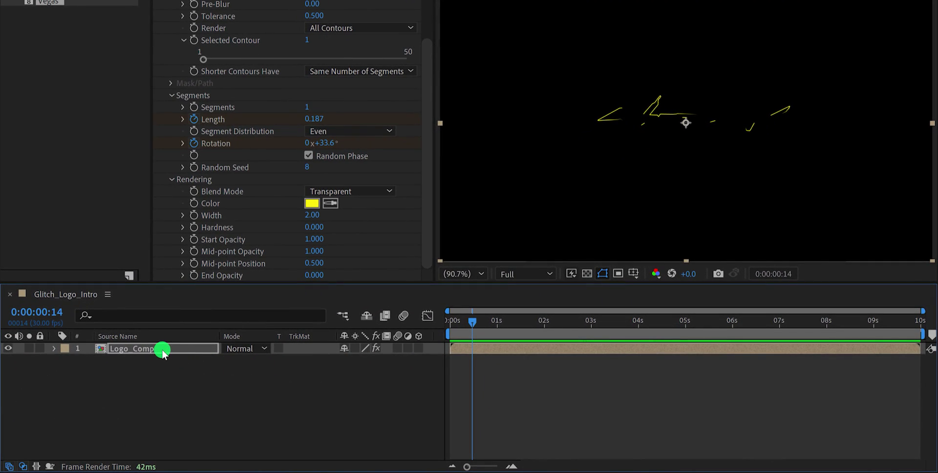
# Duplicate the Logo_Comp layer and change the copy's Vegas outline color to blue
pyautogui.click(162, 350)
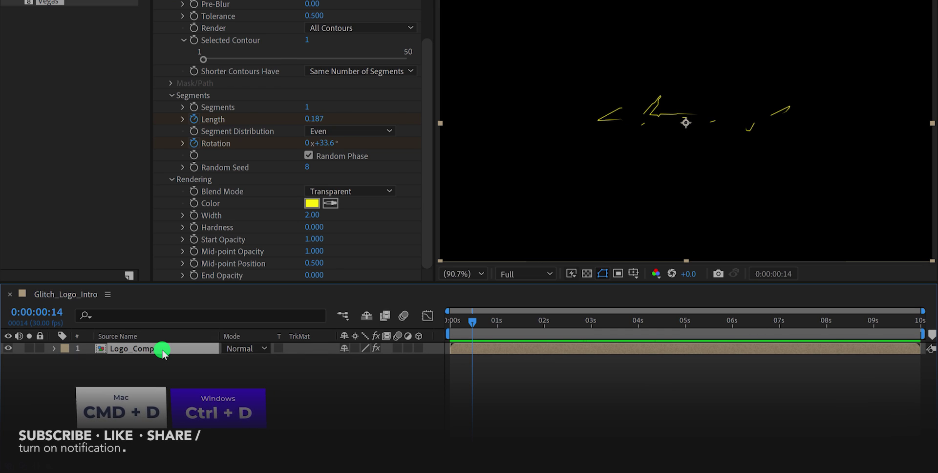
pyautogui.hotkey('ctrl', 'd')
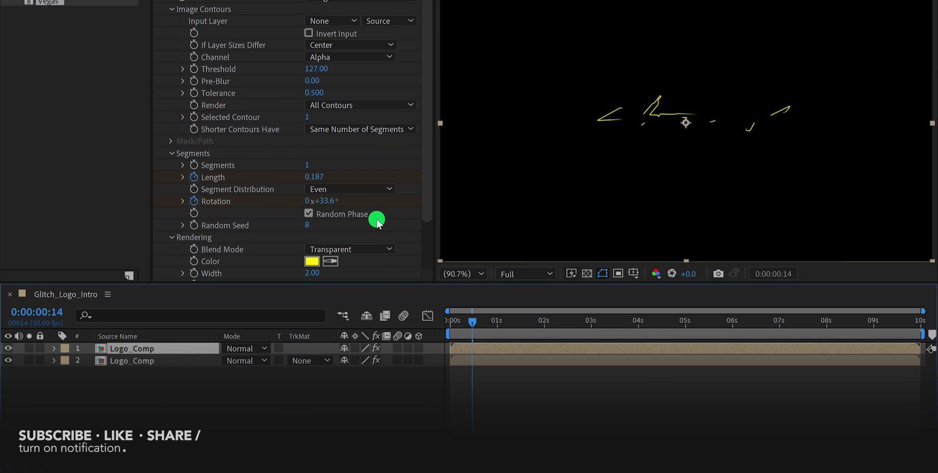
pyautogui.click(312, 260)
pyautogui.click(225, 135)
pyautogui.click(331, 69)
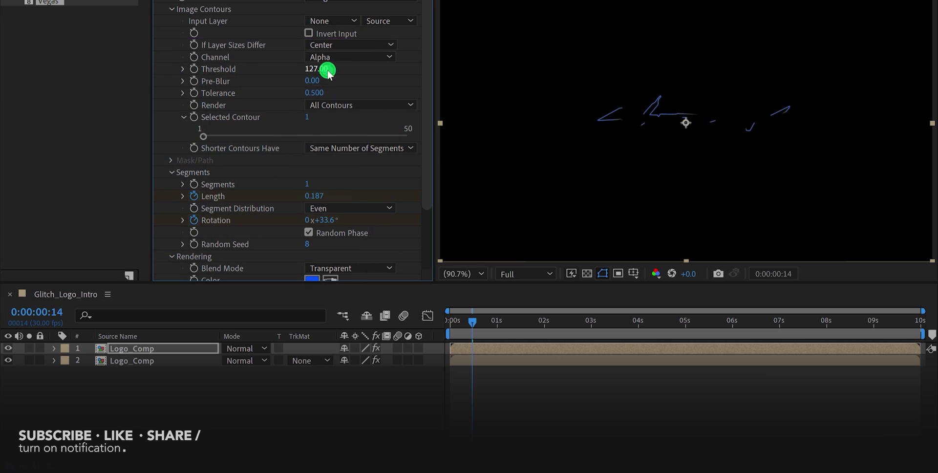
# Set the blue outline's Vegas rotation to 78° at the composition start and preview both outlines
pyautogui.moveTo(464, 323); pyautogui.dragTo(445, 324)
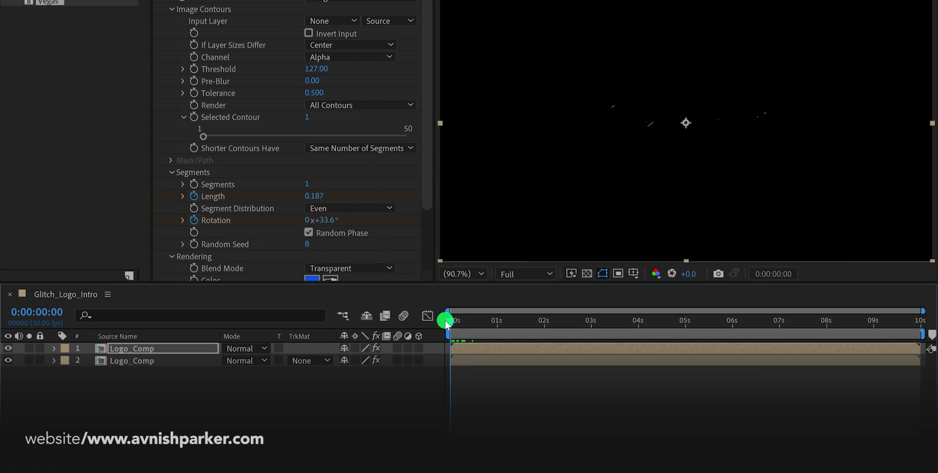
pyautogui.moveTo(327, 222); pyautogui.dragTo(353, 220)
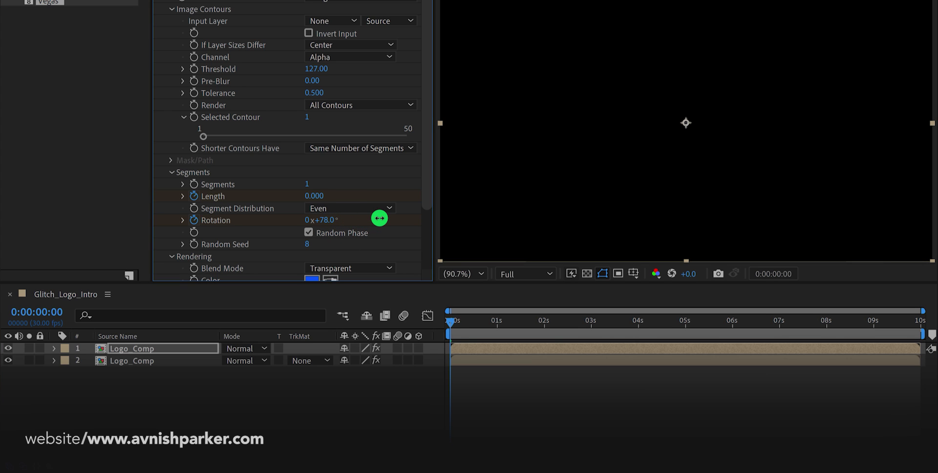
pyautogui.press('space')
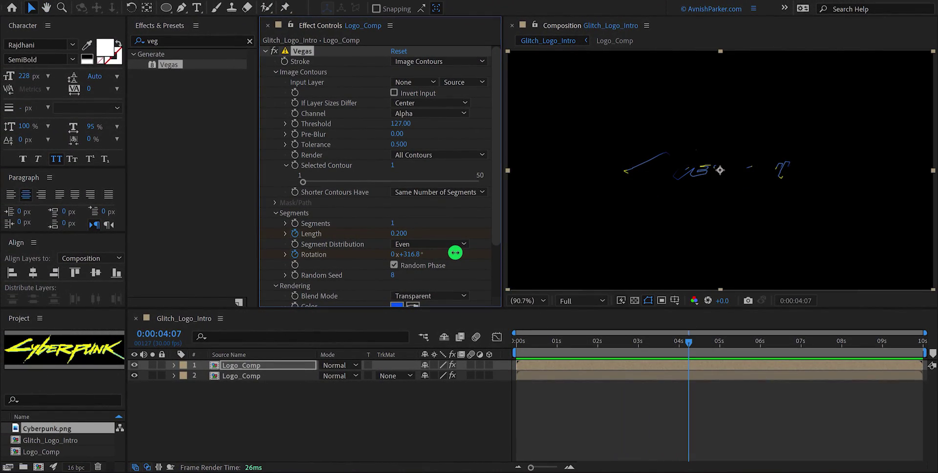
pyautogui.moveTo(532, 346); pyautogui.dragTo(559, 344)
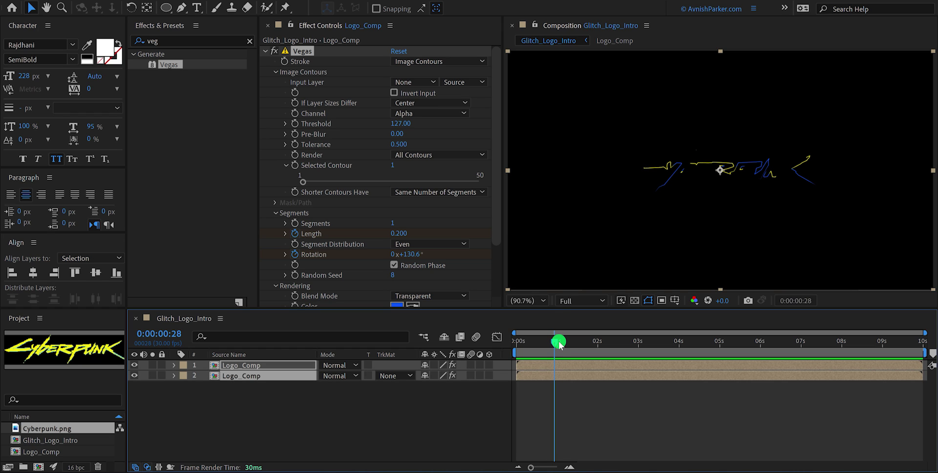
# Add an adjustment layer above both Logo_Comp layers and name it Glitch
pyautogui.click(367, 404)
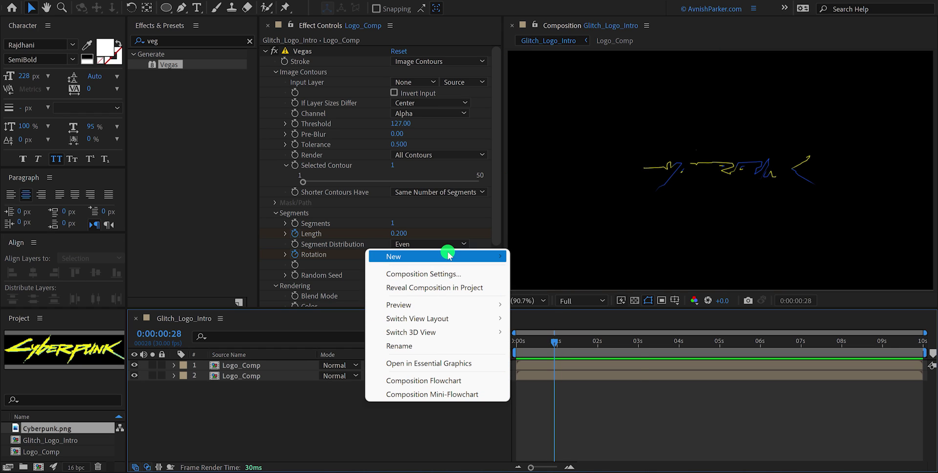
pyautogui.moveTo(484, 256)
pyautogui.click(592, 354)
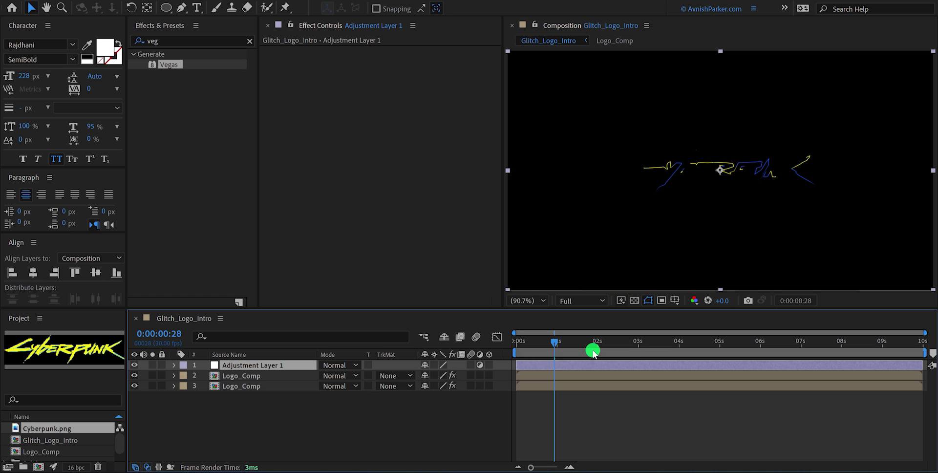
pyautogui.press('Return')
pyautogui.write('Glitch')
pyautogui.press('Return')
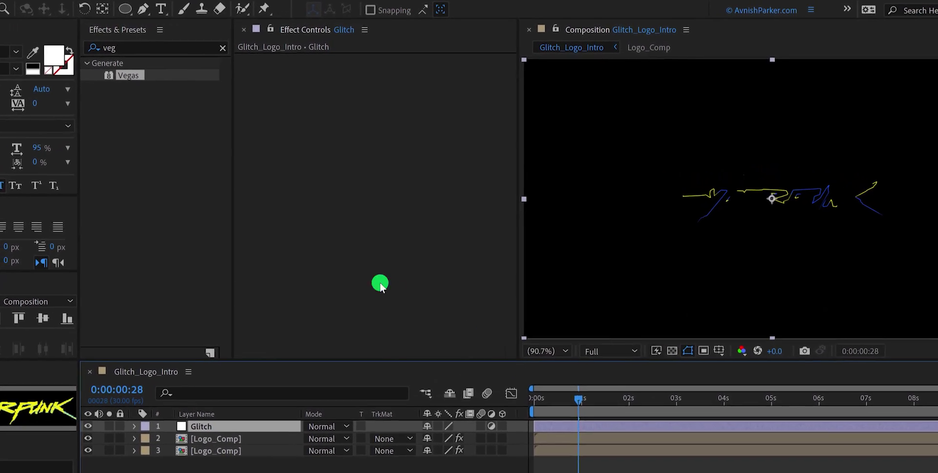
# Search the effects for "glitch" and apply VR Digital Glitch to the Glitch adjustment layer
pyautogui.doubleClick(143, 46)
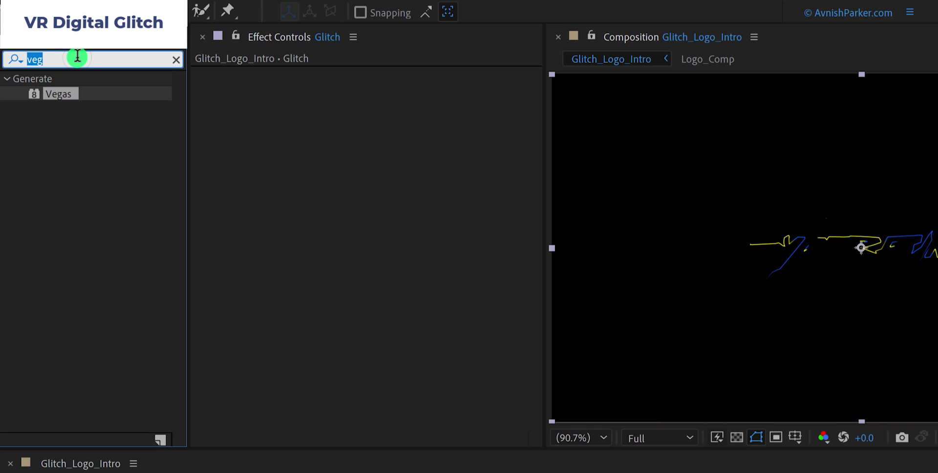
pyautogui.write('gli')
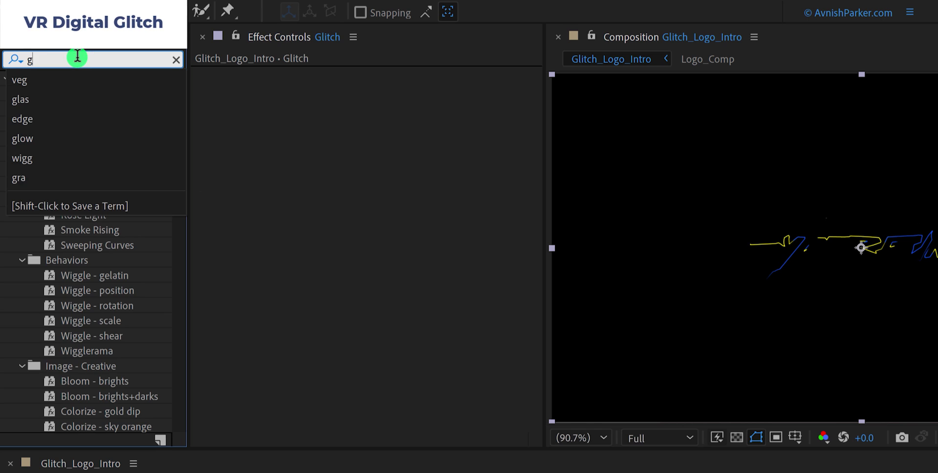
pyautogui.write('tch')
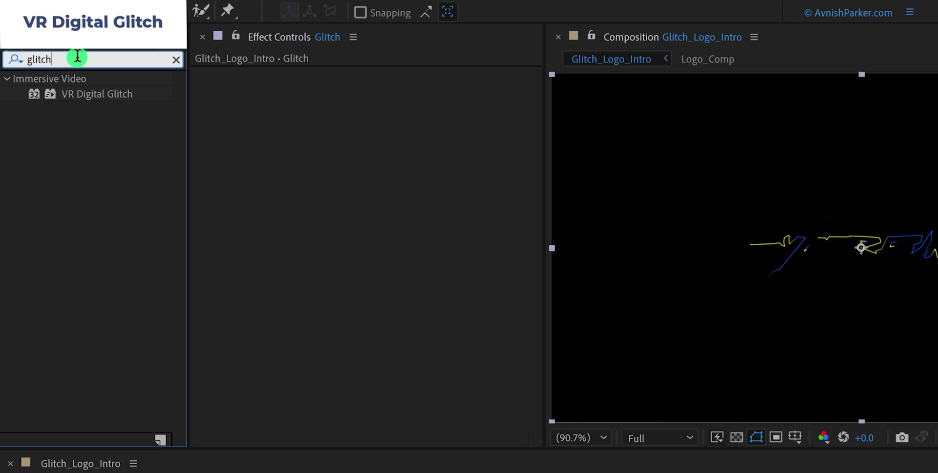
pyautogui.moveTo(83, 94); pyautogui.dragTo(279, 151)
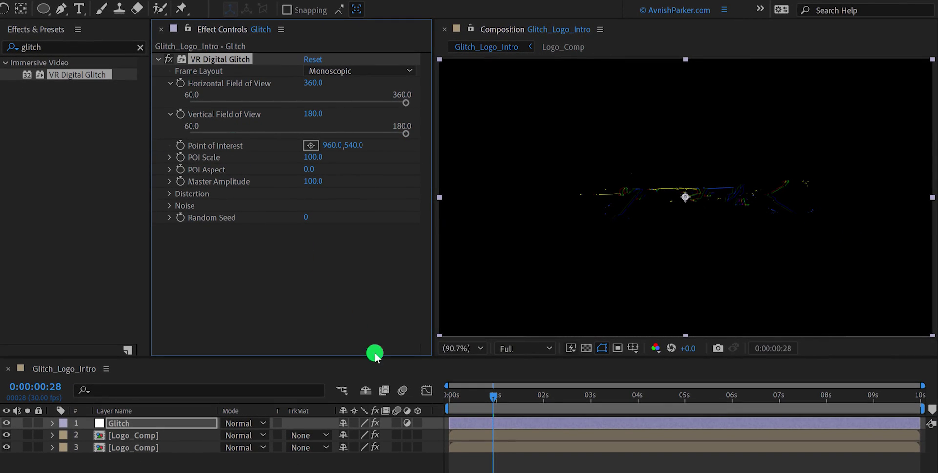
# Split the Glitch adjustment layer at 0:00:01:00 and delete the part before it
pyautogui.moveTo(461, 400); pyautogui.dragTo(492, 415)
pyautogui.moveTo(547, 364); pyautogui.dragTo(555, 371)
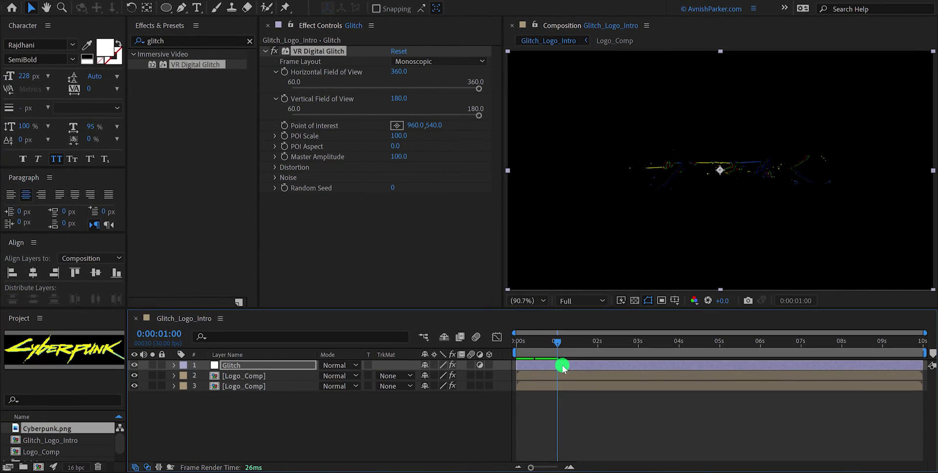
pyautogui.hotkey('ctrl', 'shift', 'd')
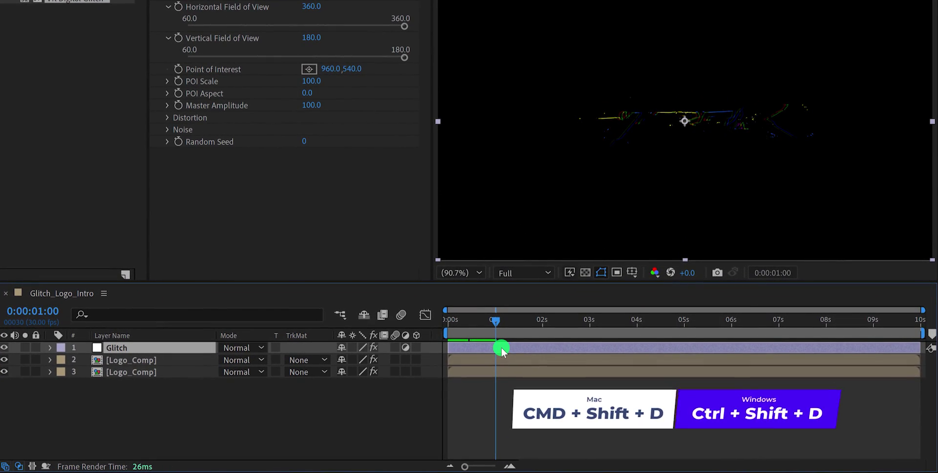
pyautogui.click(485, 360)
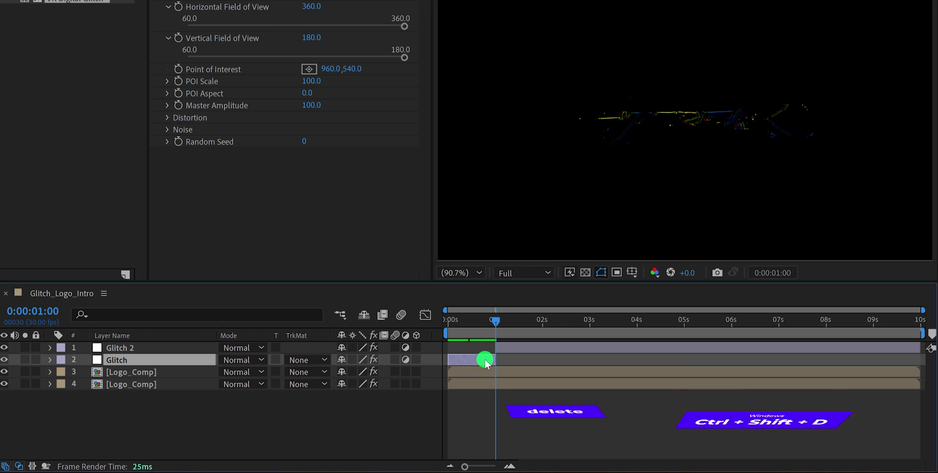
pyautogui.press('Delete')
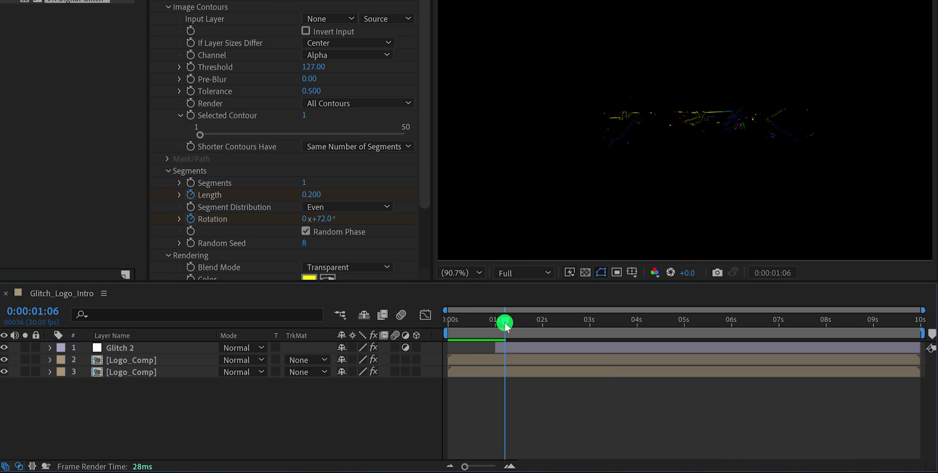
# Split the remaining Glitch layer at 0:00:01:06, delete the part after it, and preview the short glitch
pyautogui.click(507, 348)
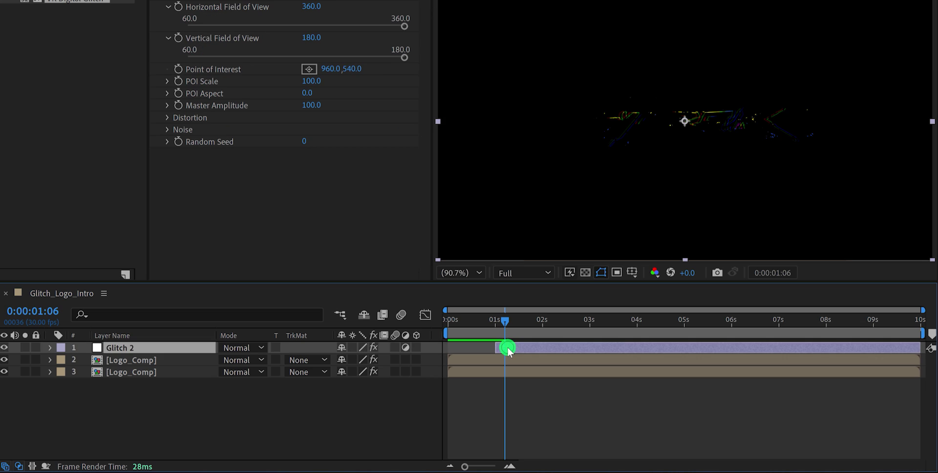
pyautogui.hotkey('ctrl', 'shift', 'd')
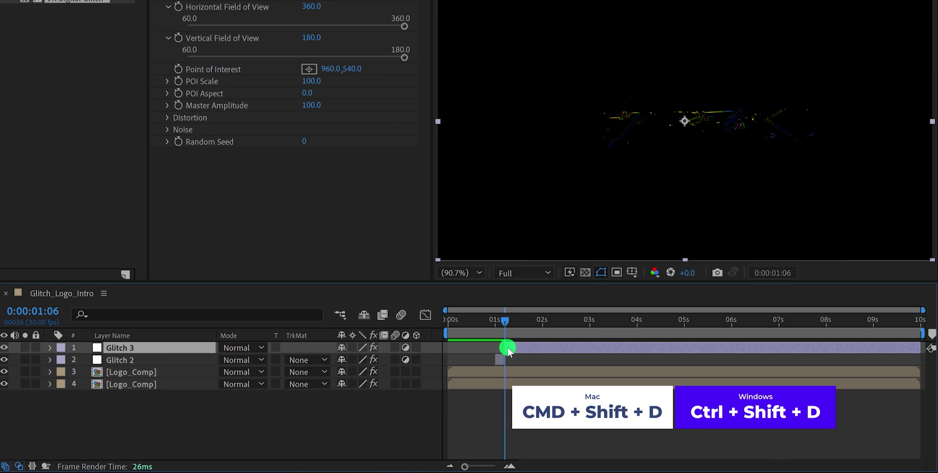
pyautogui.press('Delete')
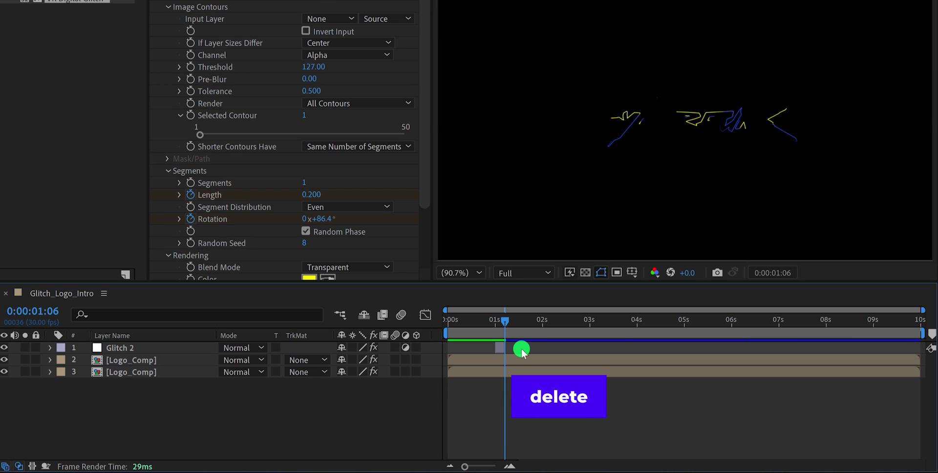
pyautogui.press('space')
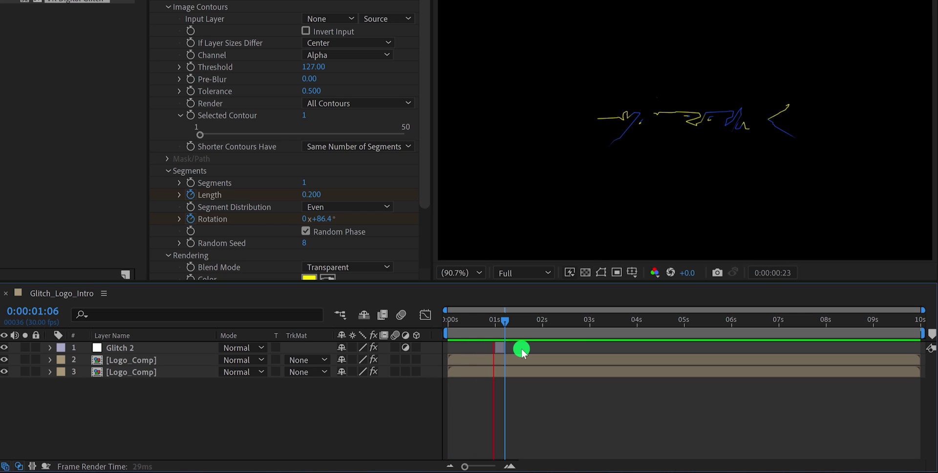
pyautogui.moveTo(508, 327)
pyautogui.mouseDown()
pyautogui.moveTo(486, 322)
pyautogui.moveTo(498, 329)
pyautogui.mouseUp()
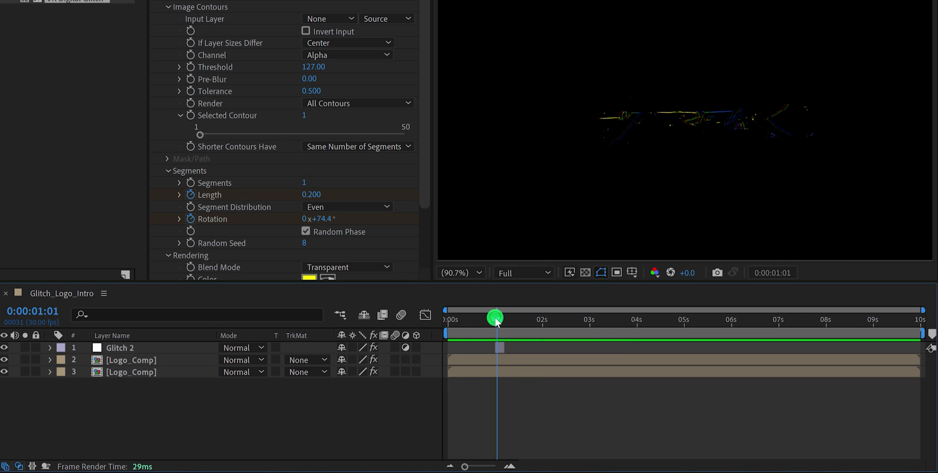
# Split both Logo_Comp layers at 0:00:01:05 and stack the two later parts together above the earlier ones
pyautogui.click(528, 362)
pyautogui.keyDown('shift'); pyautogui.click(523, 372); pyautogui.keyUp('shift')
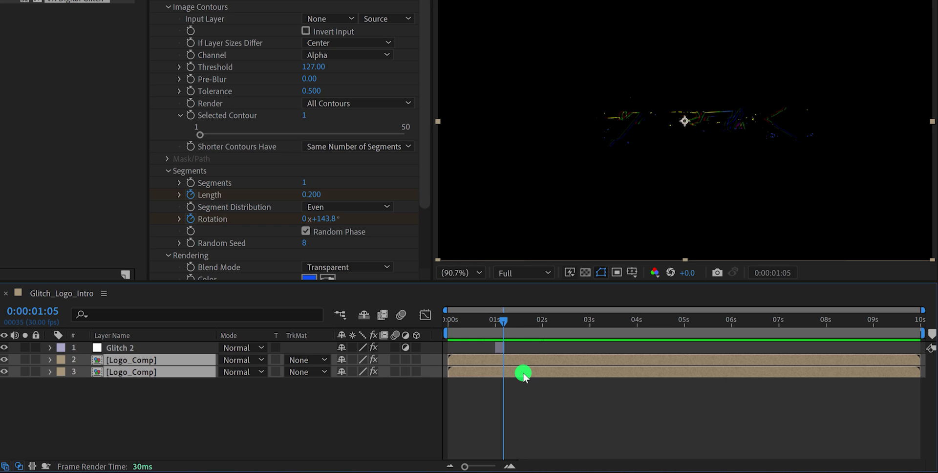
pyautogui.hotkey('ctrl', 'shift', 'd')
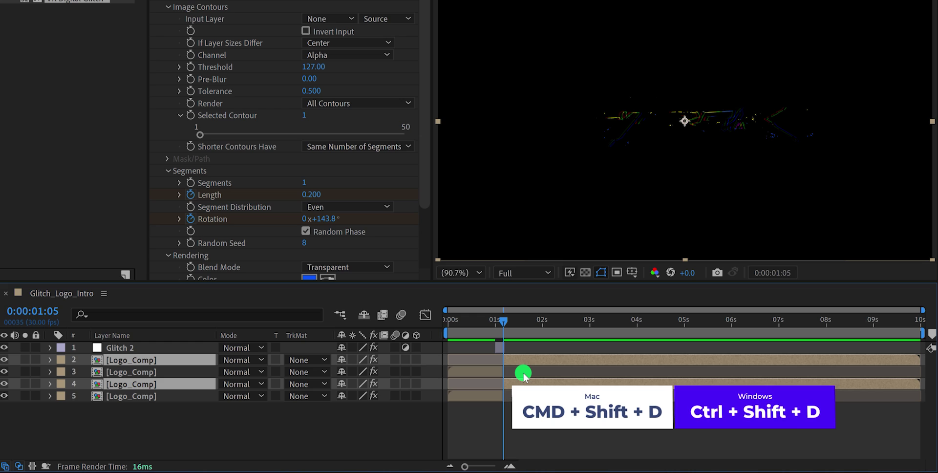
pyautogui.moveTo(184, 383); pyautogui.dragTo(172, 371)
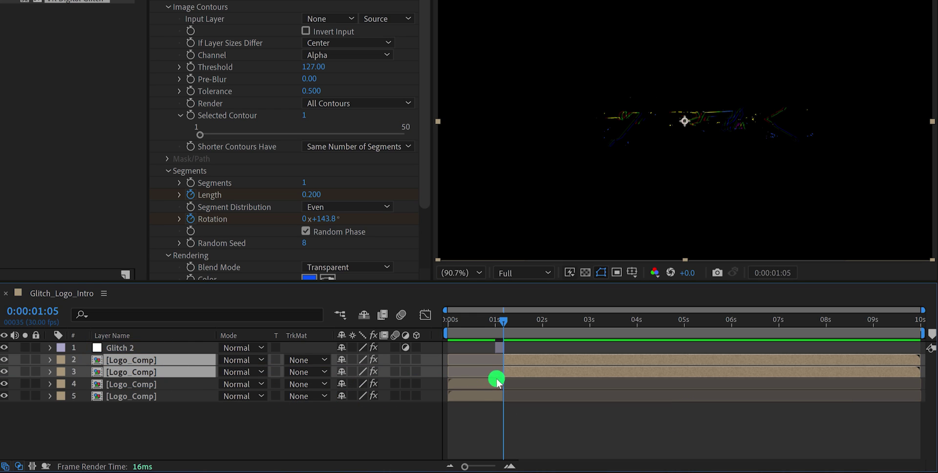
# Search the effects for "displace" and apply Turbulent Displace to the later part of the yellow outline layer
pyautogui.click(525, 363)
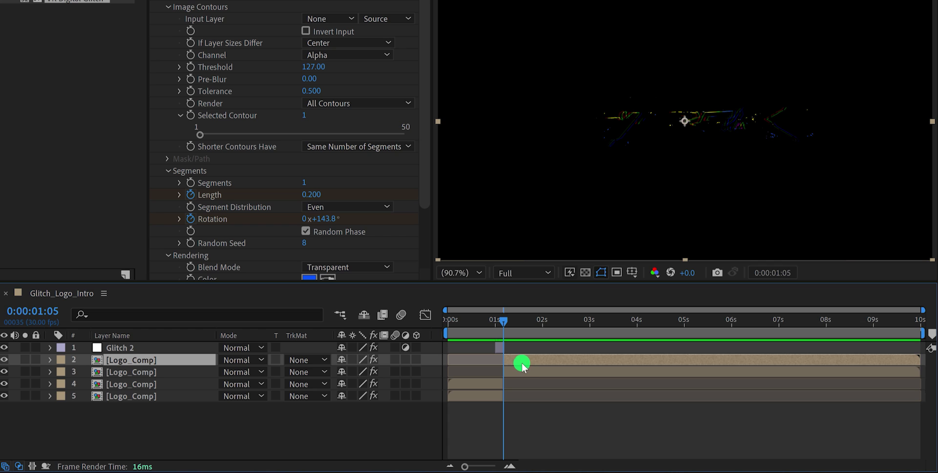
pyautogui.click(518, 371)
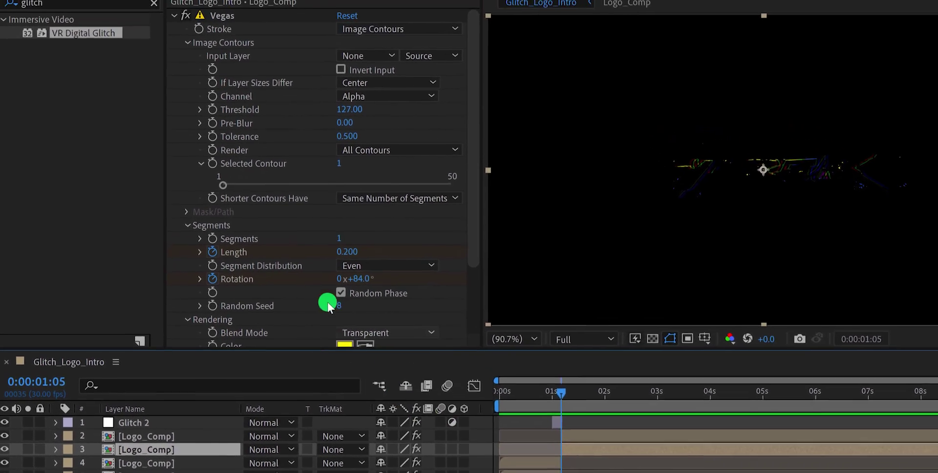
pyautogui.click(174, 16)
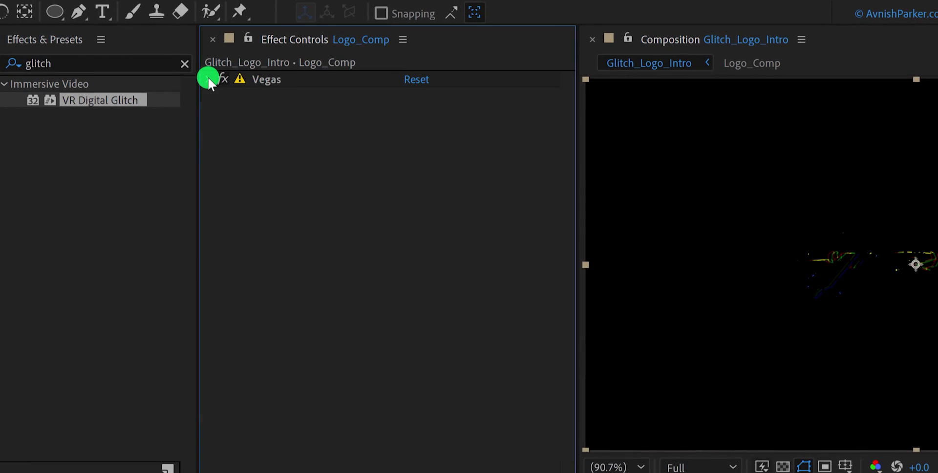
pyautogui.doubleClick(99, 64)
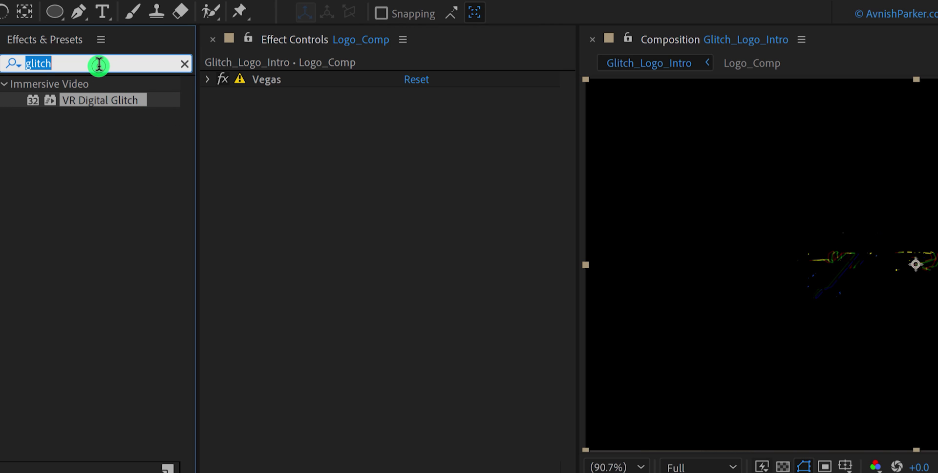
pyautogui.write('displace')
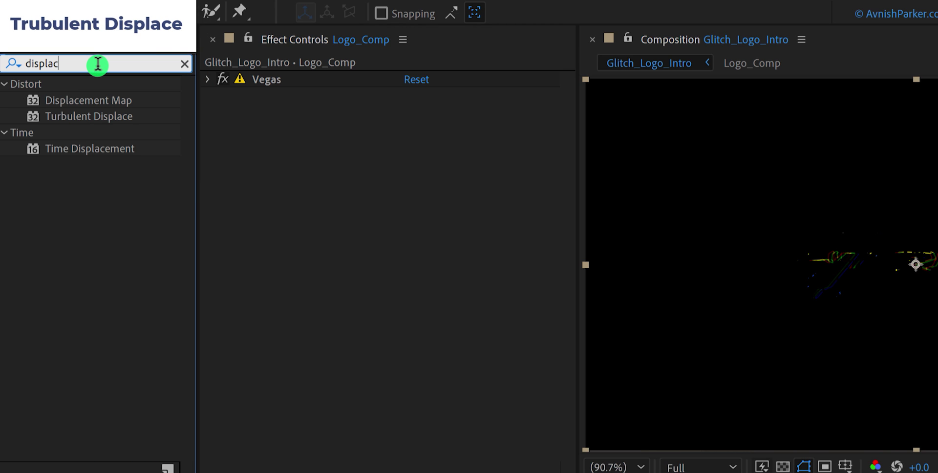
pyautogui.moveTo(108, 115); pyautogui.dragTo(350, 164)
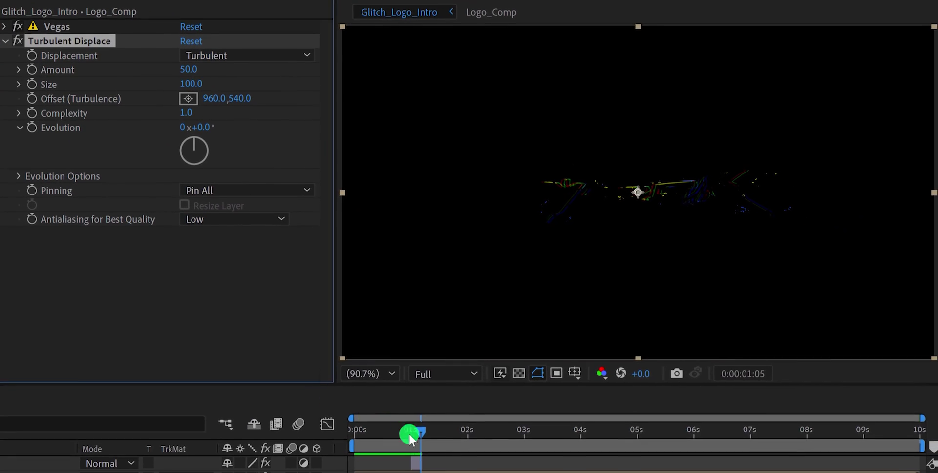
# Set Turbulent Displace's Size to 10 and Amount to 251 on the later yellow outline part, and preview the distortion
pyautogui.moveTo(420, 430); pyautogui.dragTo(432, 432)
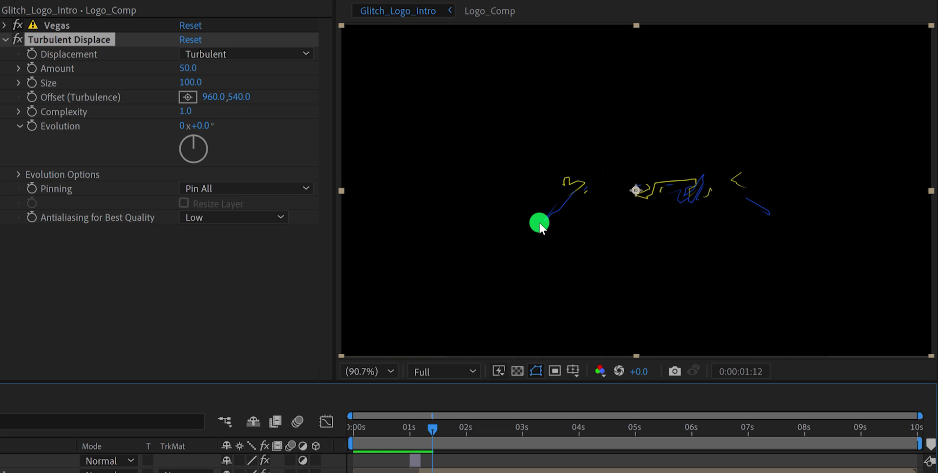
pyautogui.click(194, 83)
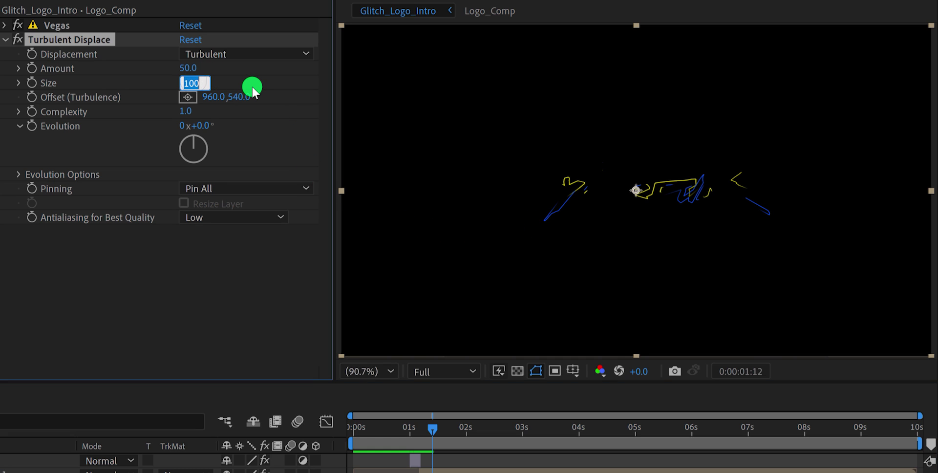
pyautogui.press('Return')
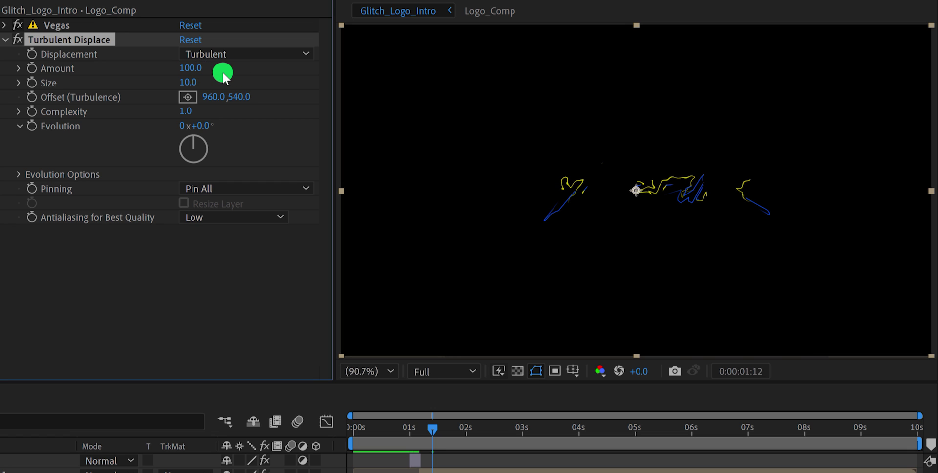
pyautogui.moveTo(436, 440)
pyautogui.mouseDown()
pyautogui.moveTo(473, 441)
pyautogui.moveTo(438, 449)
pyautogui.mouseUp()
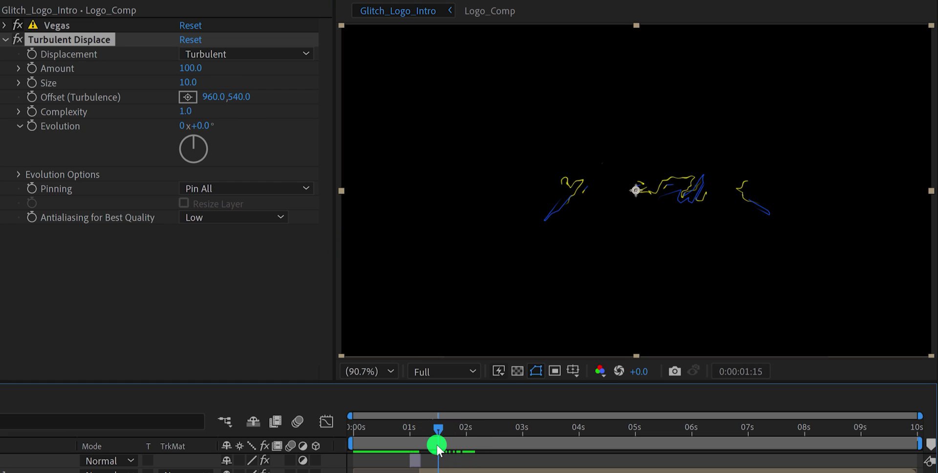
pyautogui.moveTo(191, 70); pyautogui.dragTo(314, 65)
pyautogui.press('space')
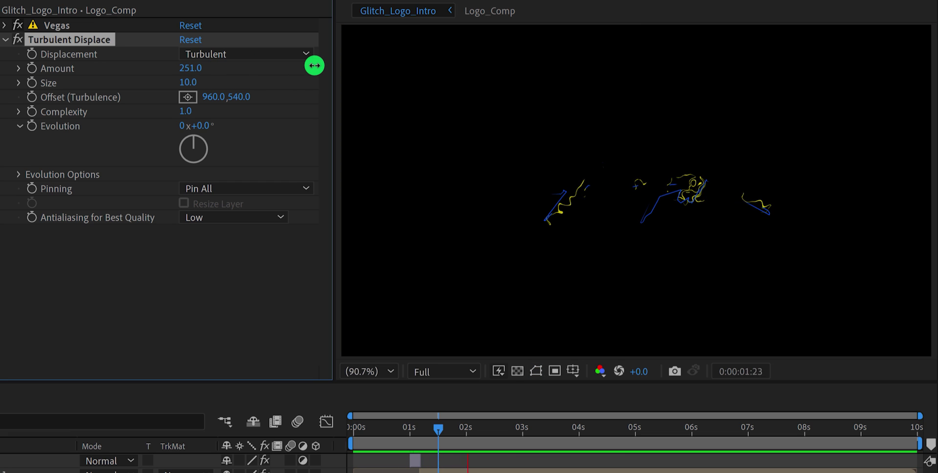
pyautogui.press('space')
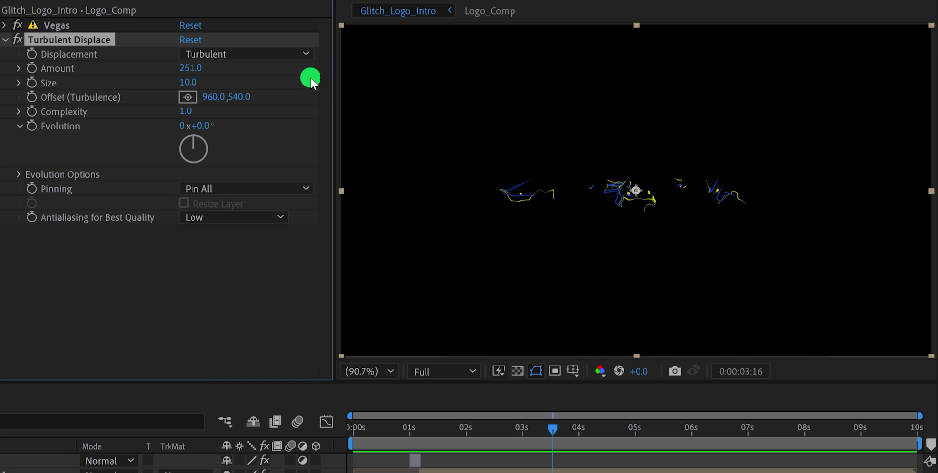
# Split the two upper Logo_Comp layers at 0:00:01:15 and delete the parts after it
pyautogui.moveTo(457, 405)
pyautogui.mouseDown()
pyautogui.moveTo(436, 430)
pyautogui.moveTo(404, 435)
pyautogui.moveTo(431, 449)
pyautogui.moveTo(446, 442)
pyautogui.moveTo(438, 439)
pyautogui.moveTo(454, 472)
pyautogui.mouseUp()
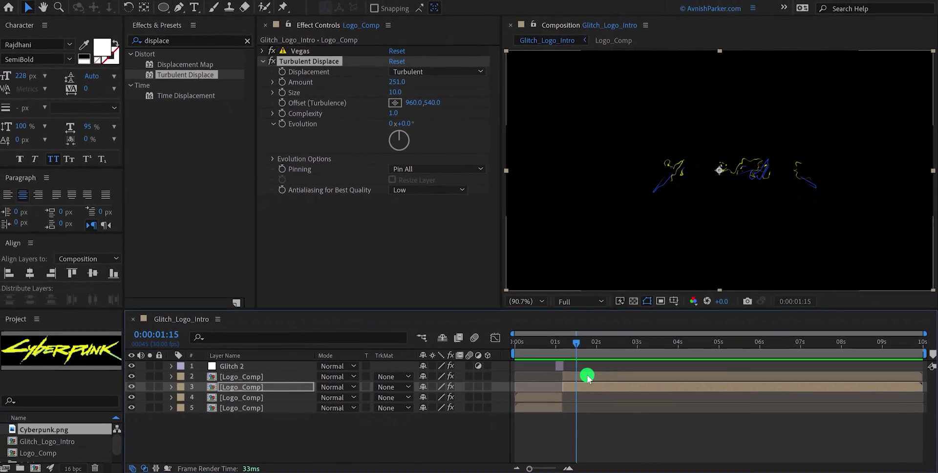
pyautogui.keyDown('shift'); pyautogui.click(587, 377); pyautogui.keyUp('shift')
pyautogui.hotkey('ctrl', 'shift', 'd')
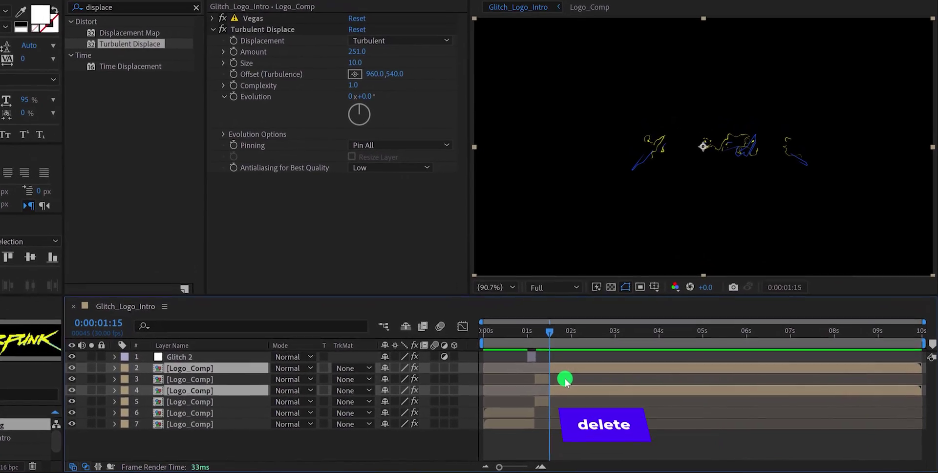
pyautogui.press('Delete')
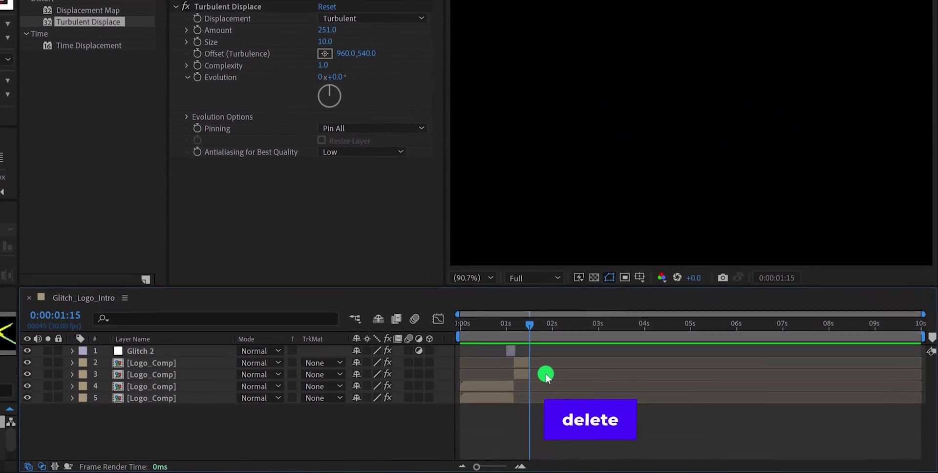
# Duplicate the short blue outline Logo_Comp layer and move the copy to start right after the original, at 0:00:01:15
pyautogui.moveTo(549, 331); pyautogui.dragTo(543, 331)
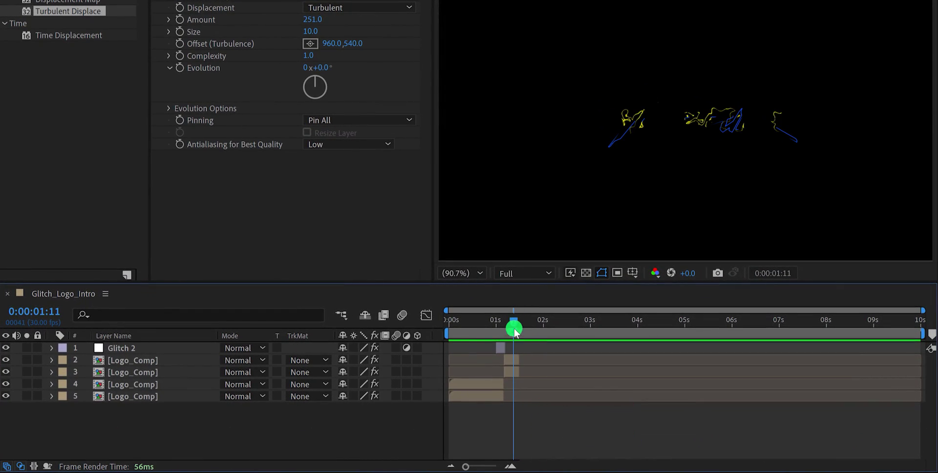
pyautogui.click(511, 358)
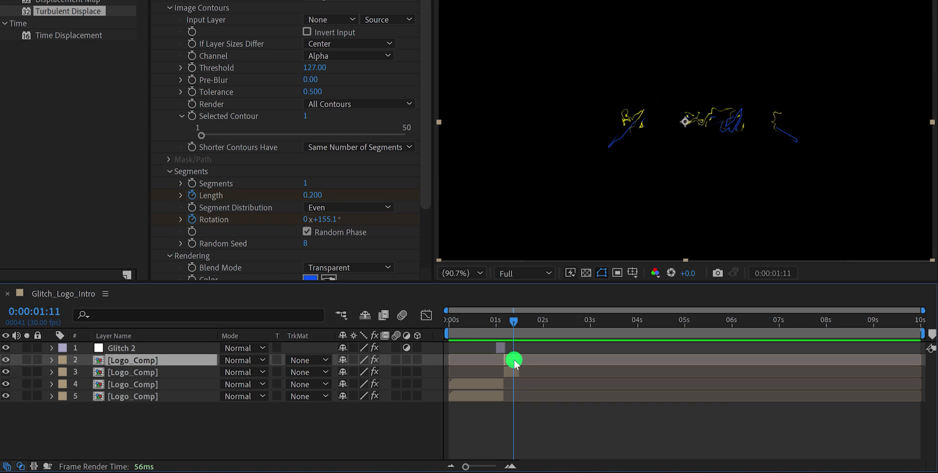
pyautogui.hotkey('ctrl', 'd')
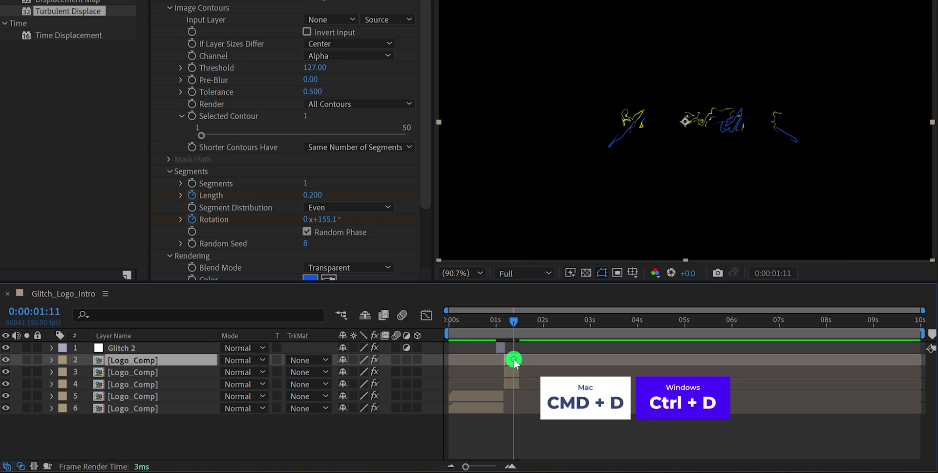
pyautogui.moveTo(524, 364); pyautogui.dragTo(528, 365)
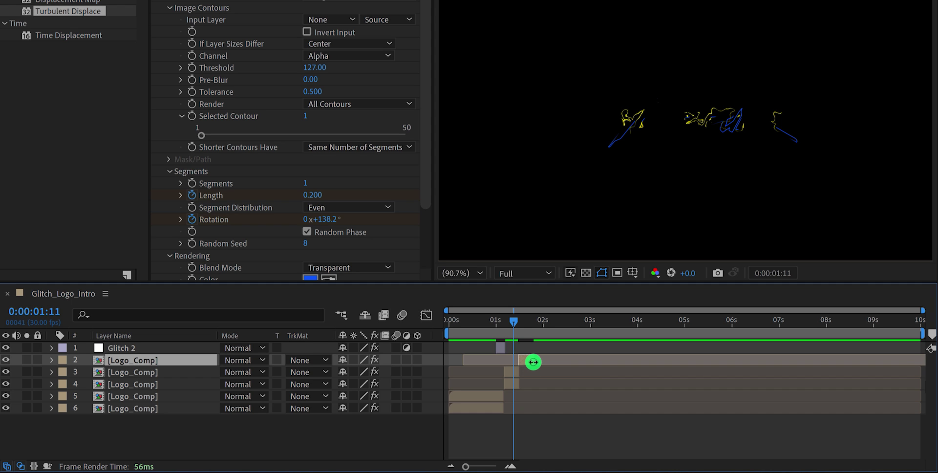
# Turn off Vegas on the moved Logo_Comp copy, search the effects for "blinds" and apply Venetian Blinds to it
pyautogui.click(532, 323)
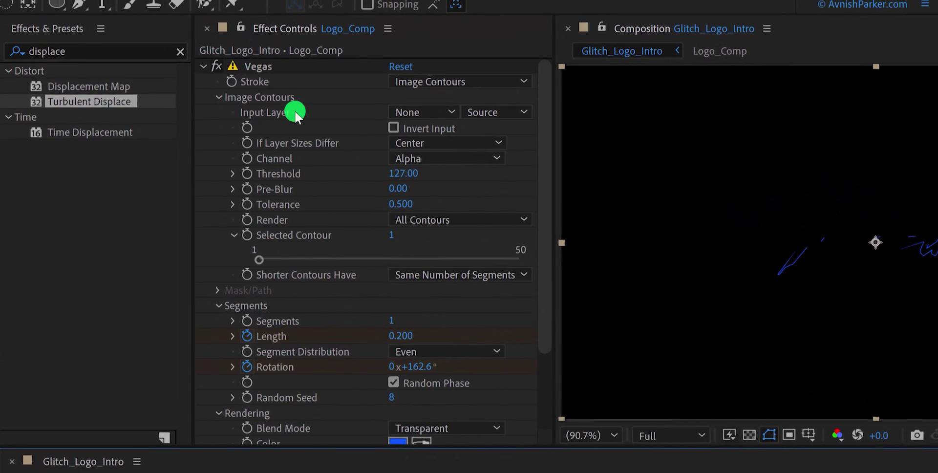
pyautogui.click(217, 78)
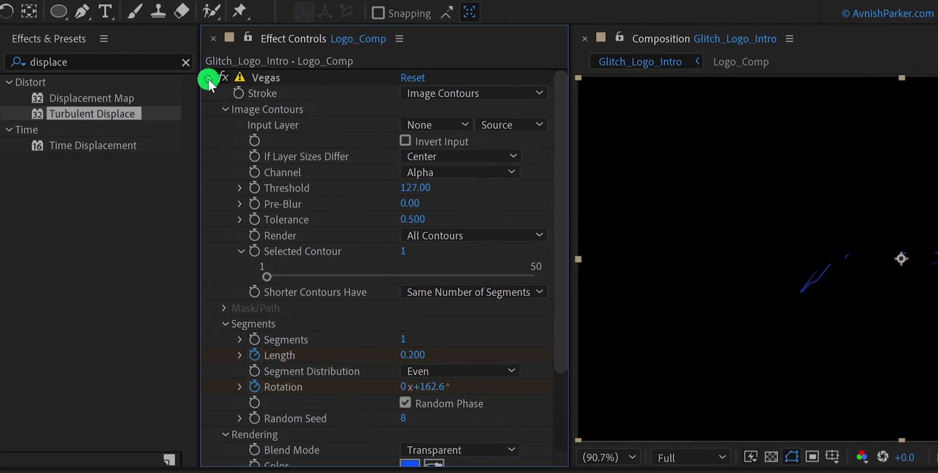
pyautogui.click(224, 78)
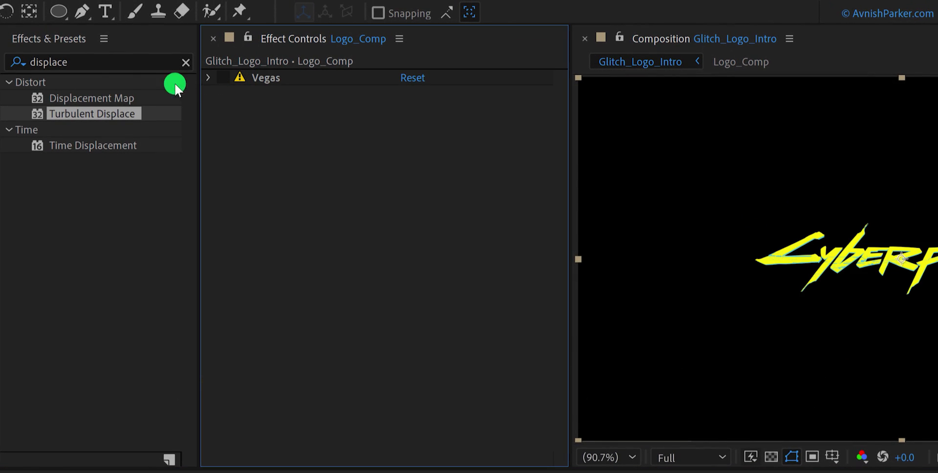
pyautogui.click(117, 62)
pyautogui.write('blinds')
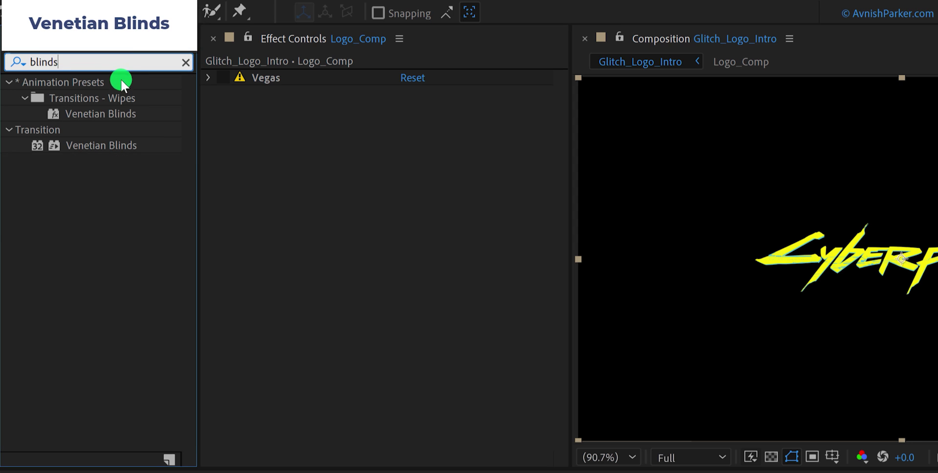
pyautogui.moveTo(108, 145); pyautogui.dragTo(354, 163)
# Set Venetian Blinds to 55% Transition Completion, 90° Direction and a Width of 7
pyautogui.moveTo(207, 113); pyautogui.dragTo(220, 115)
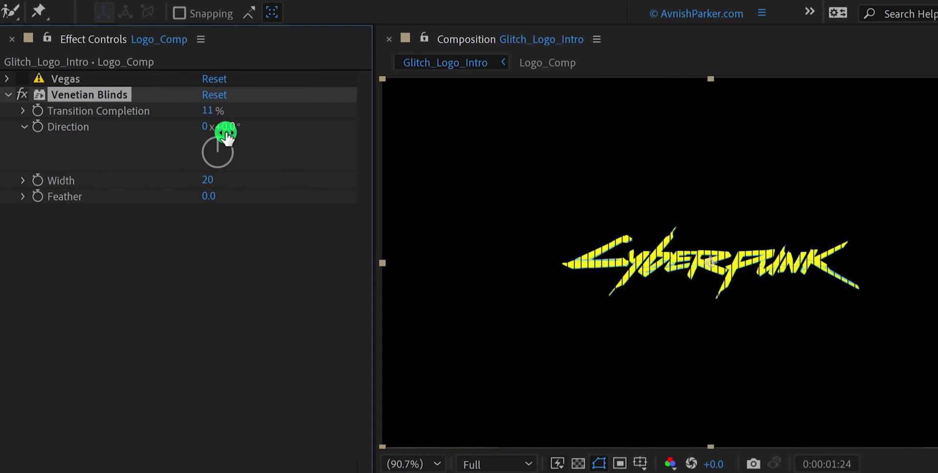
pyautogui.click(227, 128)
pyautogui.write('90')
pyautogui.press('Return')
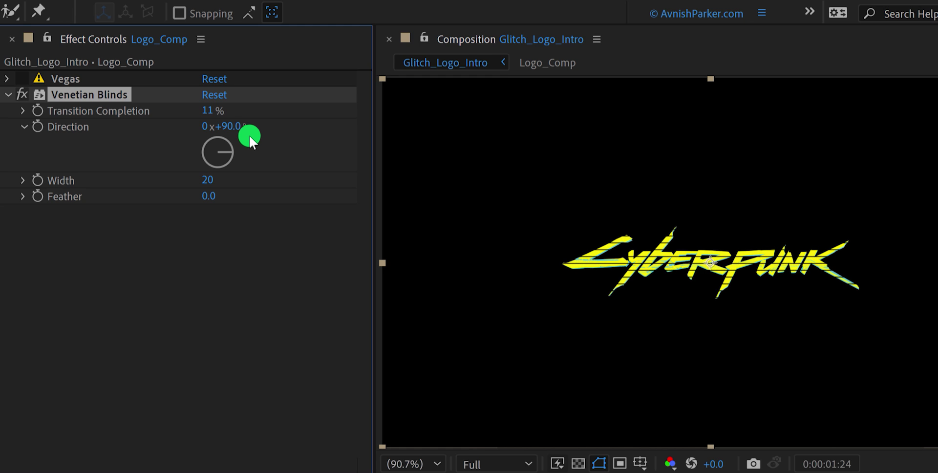
pyautogui.moveTo(215, 110); pyautogui.dragTo(255, 110)
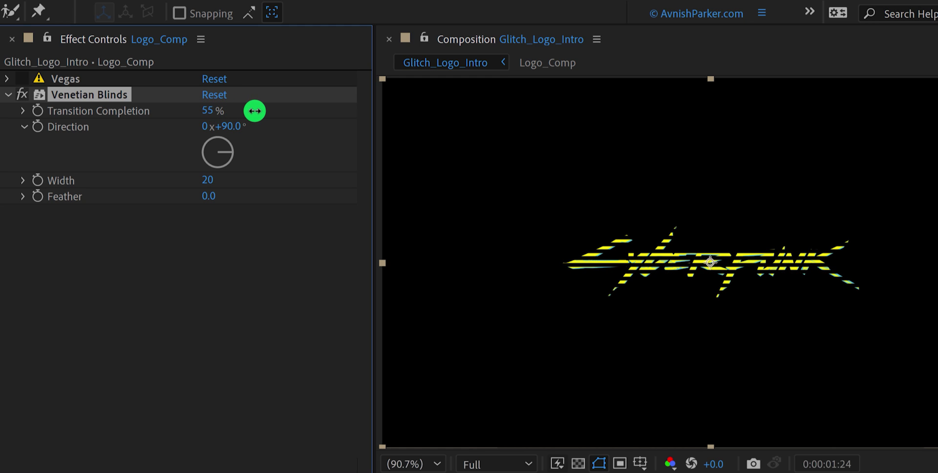
pyautogui.moveTo(210, 180); pyautogui.dragTo(201, 180)
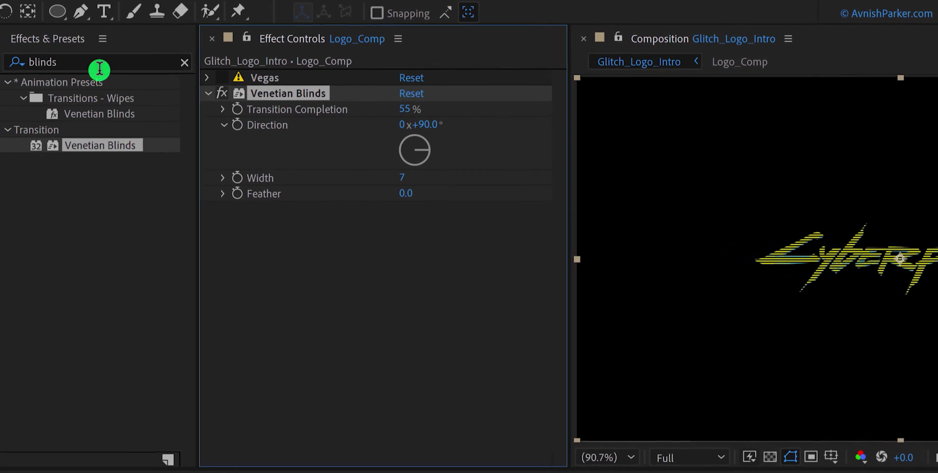
# Search the effects for "tint" and apply Tint to the striped logo layer
pyautogui.click(98, 62)
pyautogui.write('ti')
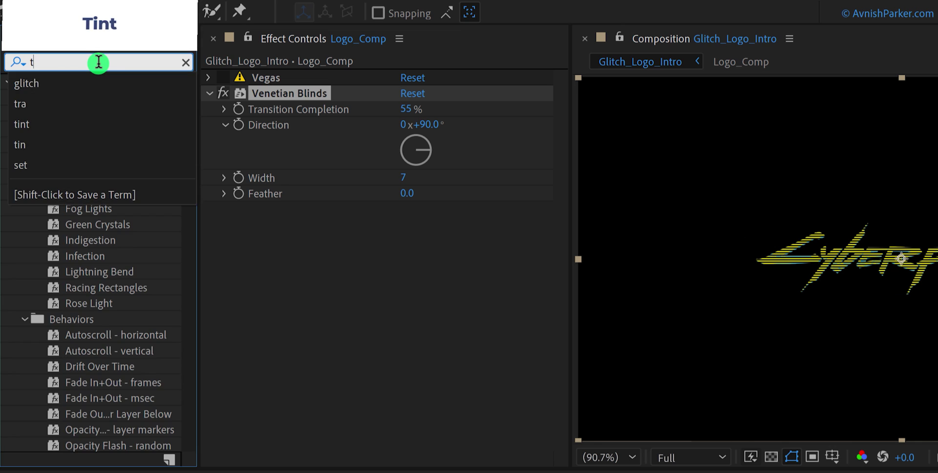
pyautogui.write('nt')
pyautogui.moveTo(73, 144); pyautogui.dragTo(317, 246)
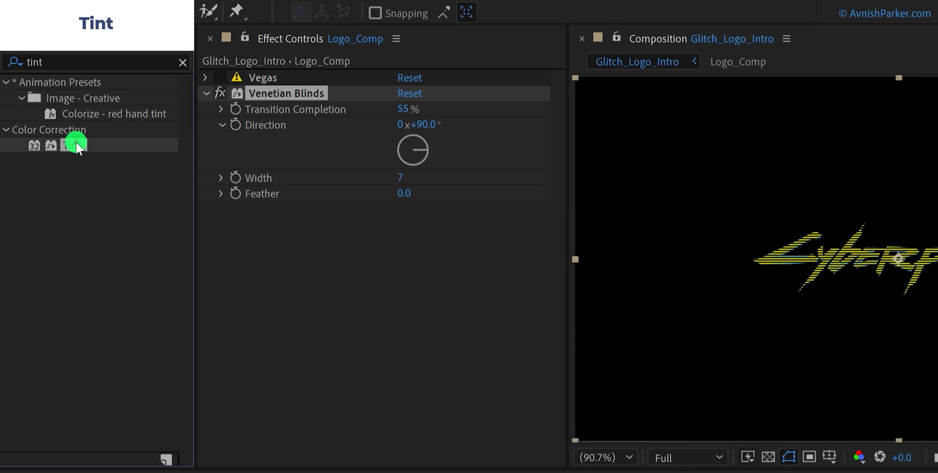
pyautogui.moveTo(249, 247); pyautogui.dragTo(250, 247)
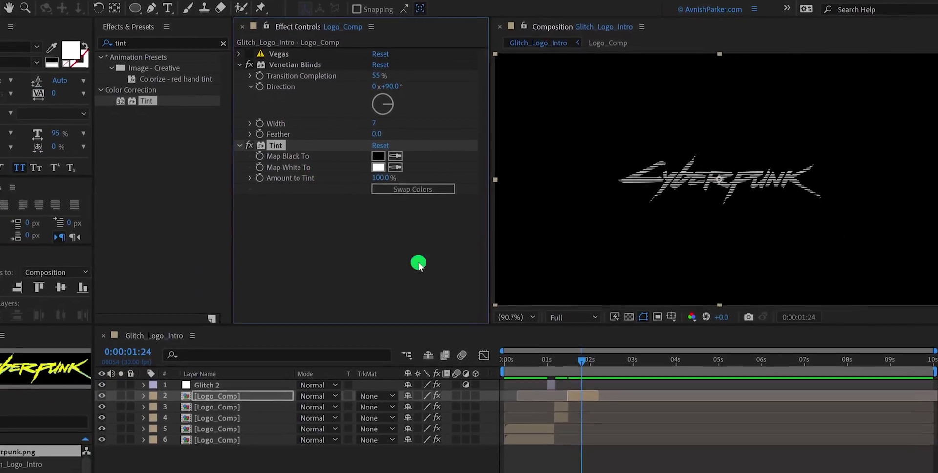
# Duplicate the striped logo layer, turn on Vegas on the copy and turn off its Venetian Blinds and Tint
pyautogui.hotkey('ctrl', 'd')
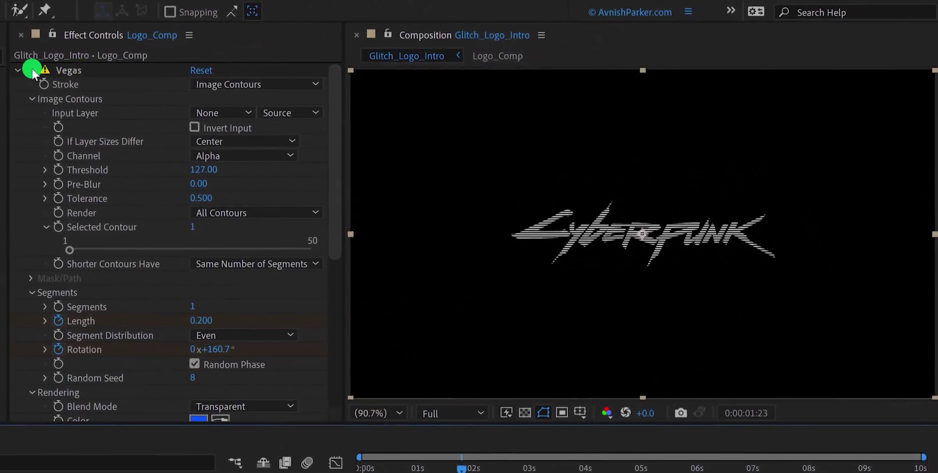
pyautogui.scroll(-5, 97, 229)
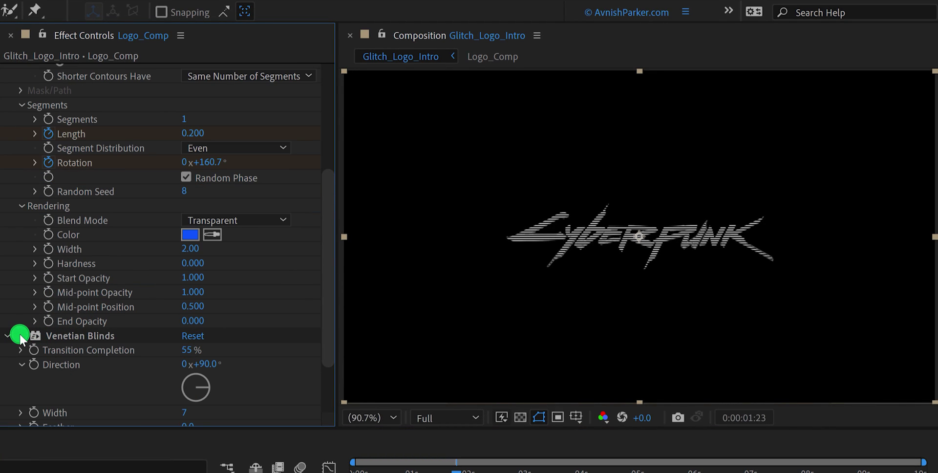
pyautogui.scroll(-2, 86, 348)
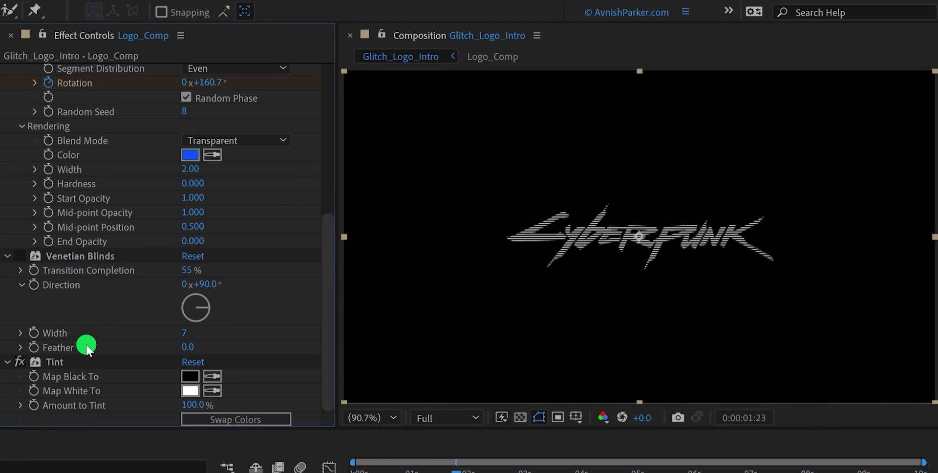
pyautogui.click(20, 361)
pyautogui.scroll(5, 37, 244)
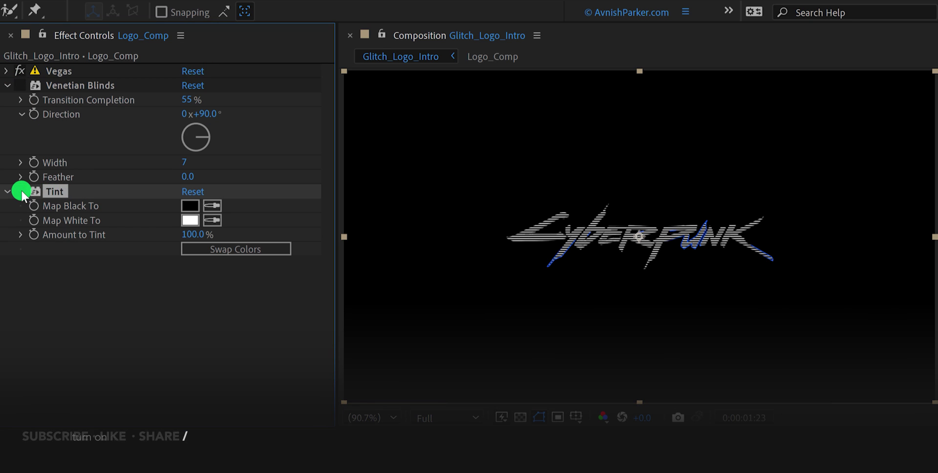
pyautogui.click(20, 191)
# Set the Vegas stroke width to 3 on the duplicated layer and preview the animation
pyautogui.scroll(-6, 118, 318)
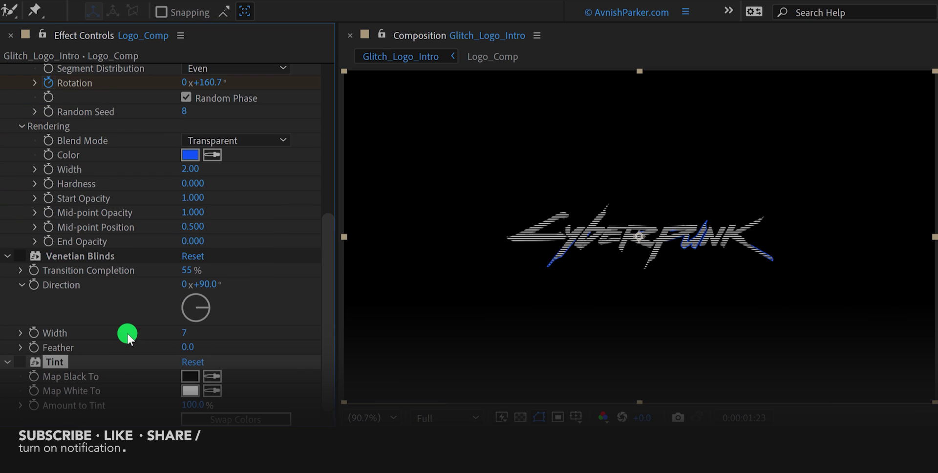
pyautogui.click(195, 170)
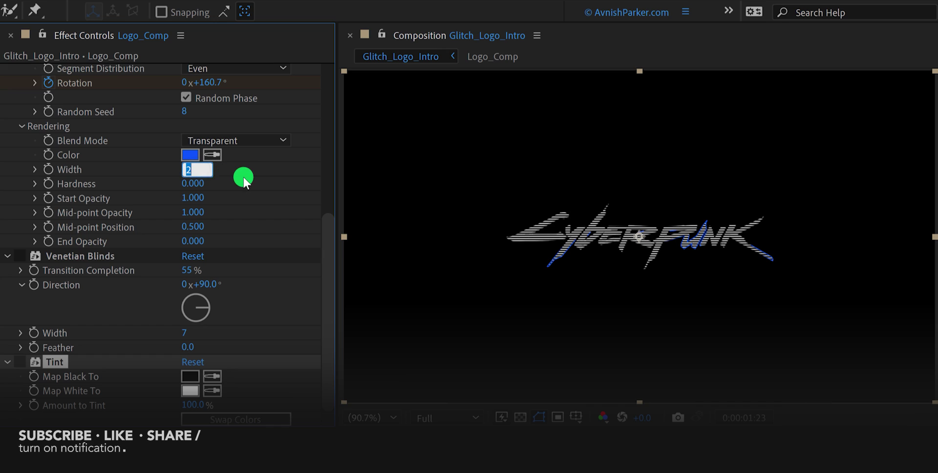
pyautogui.write('3')
pyautogui.press('Return')
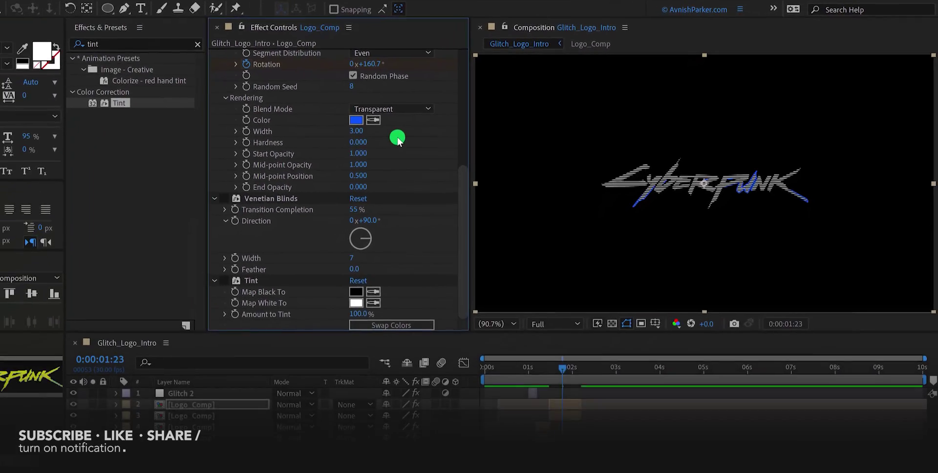
pyautogui.moveTo(562, 367); pyautogui.dragTo(478, 393)
pyautogui.moveTo(511, 366); pyautogui.dragTo(565, 366)
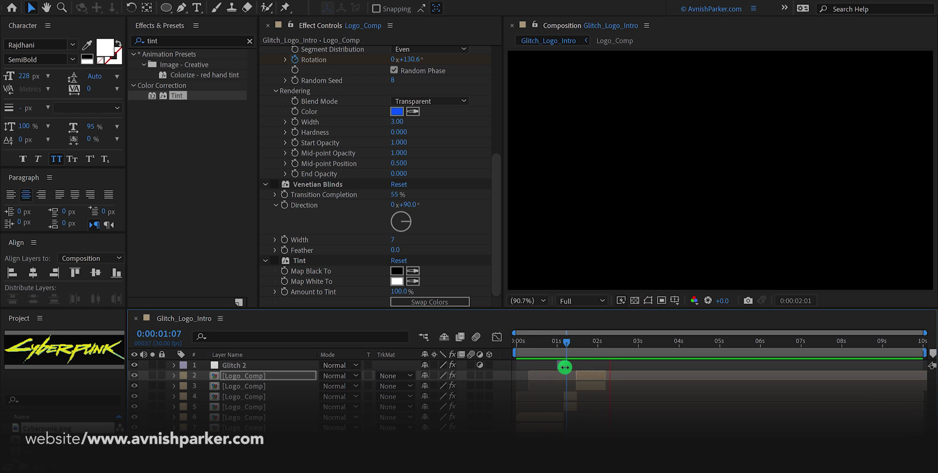
# Trim the striped logo layer and its blue outline copy to end at 0:00:01:25
pyautogui.moveTo(583, 344); pyautogui.dragTo(590, 347)
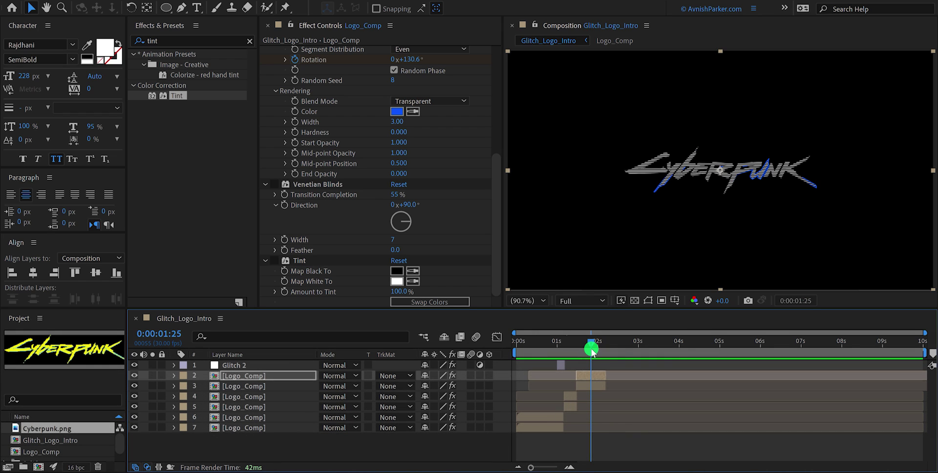
pyautogui.click(597, 386)
pyautogui.keyDown('shift'); pyautogui.click(596, 376); pyautogui.keyUp('shift')
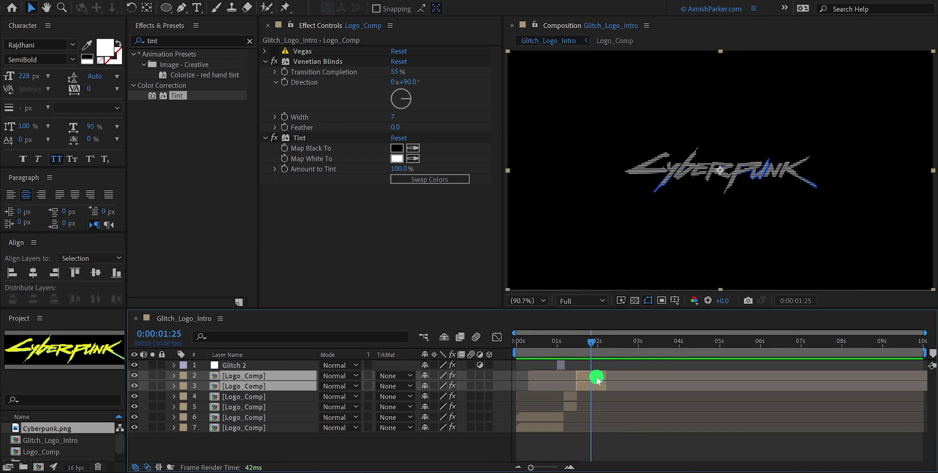
pyautogui.moveTo(604, 375); pyautogui.dragTo(591, 375)
pyautogui.click(601, 367)
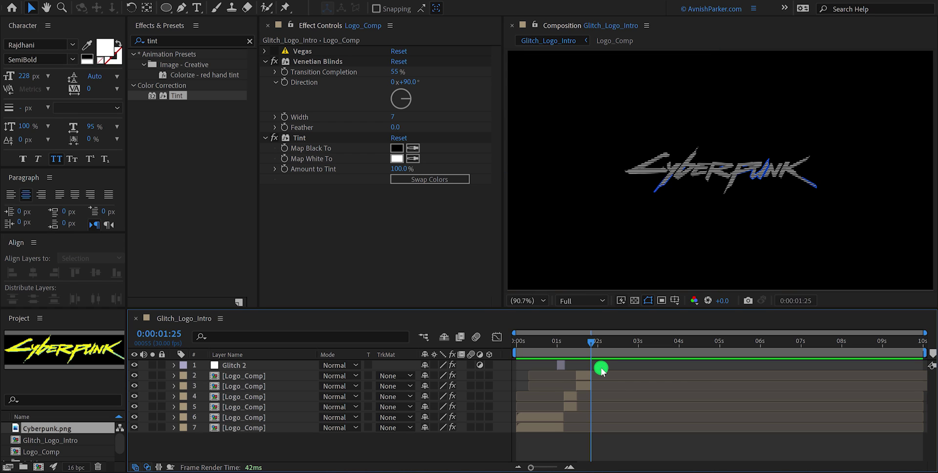
# Duplicate the blue outline layer that ends at 0:00:01:25 and move the copy so it starts at that time
pyautogui.click(585, 376)
pyautogui.hotkey('ctrl', 'd')
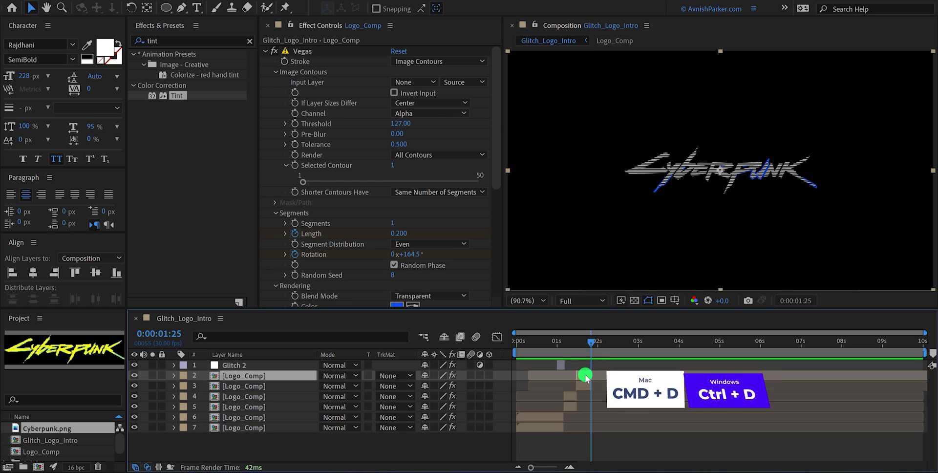
pyautogui.moveTo(585, 376); pyautogui.dragTo(601, 379)
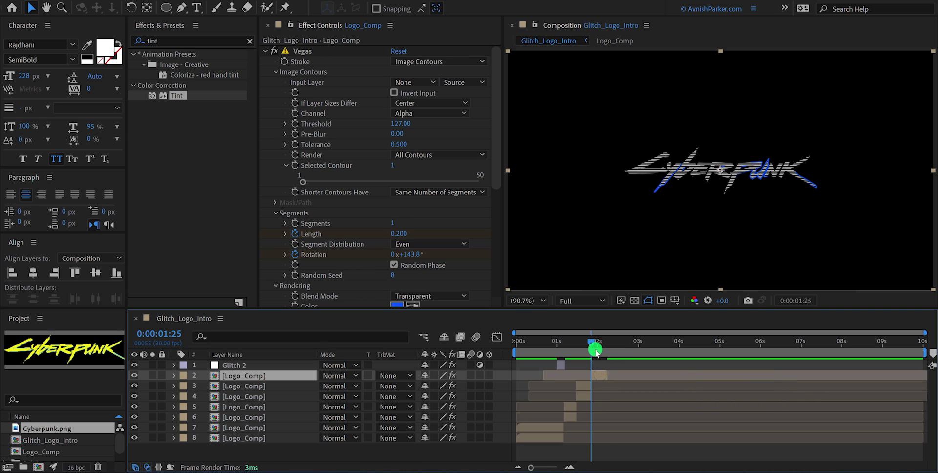
pyautogui.moveTo(595, 351); pyautogui.dragTo(597, 348)
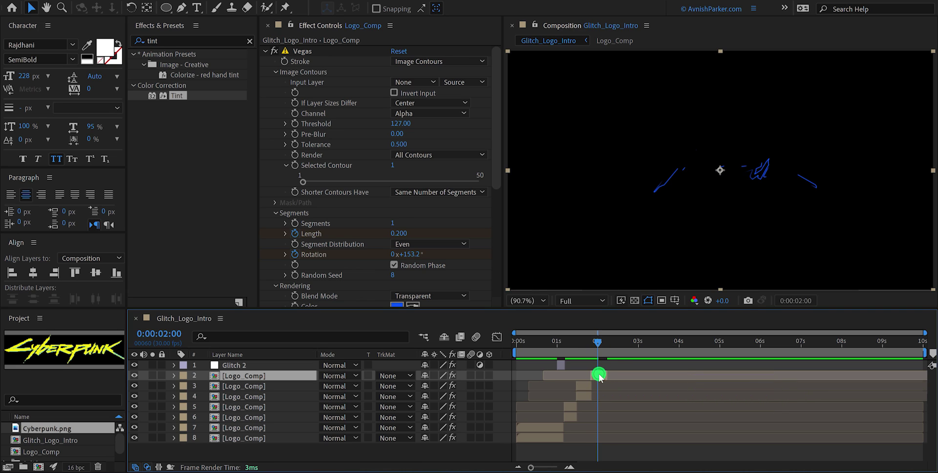
# Search the effects for "ball", apply CC Ball Action to the new duplicate layer and turn off its Vegas effect
pyautogui.click(265, 51)
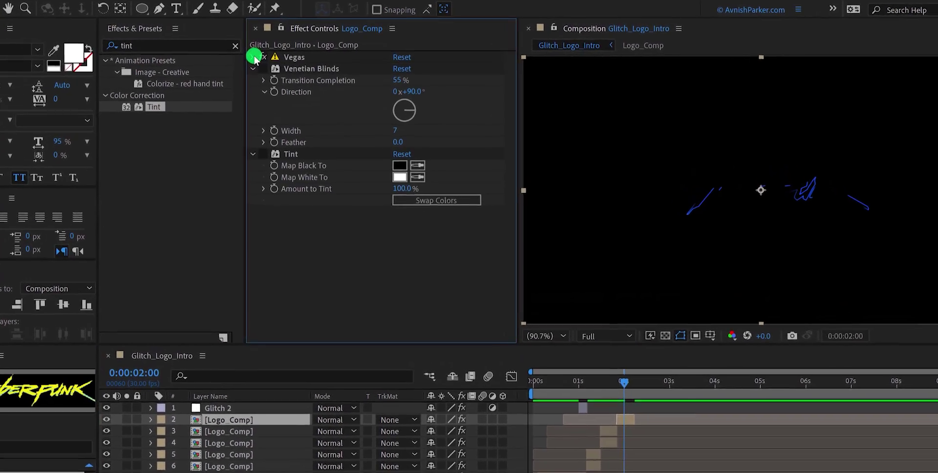
pyautogui.click(264, 61)
pyautogui.click(218, 105)
pyautogui.doubleClick(92, 62)
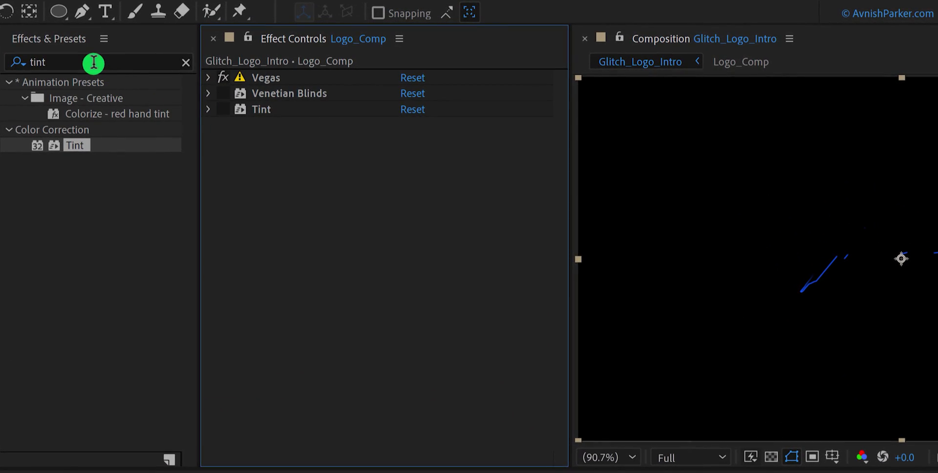
pyautogui.write('ball')
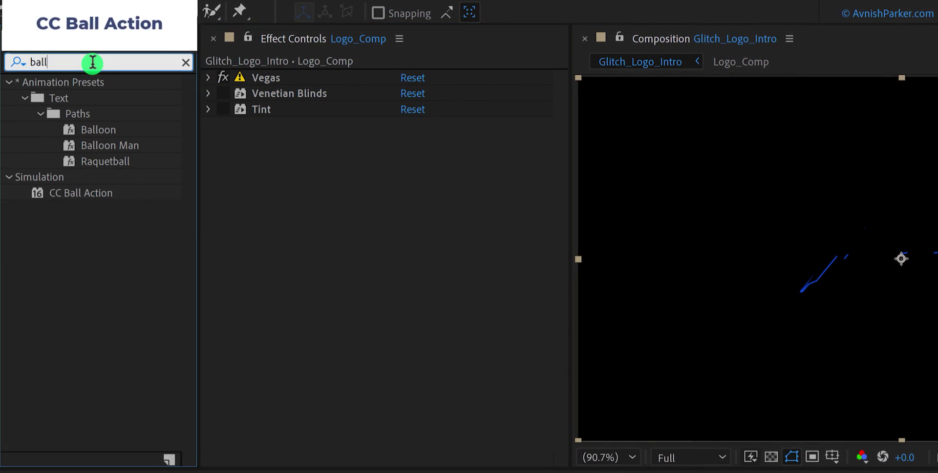
pyautogui.click(92, 194)
pyautogui.moveTo(92, 195); pyautogui.dragTo(210, 207)
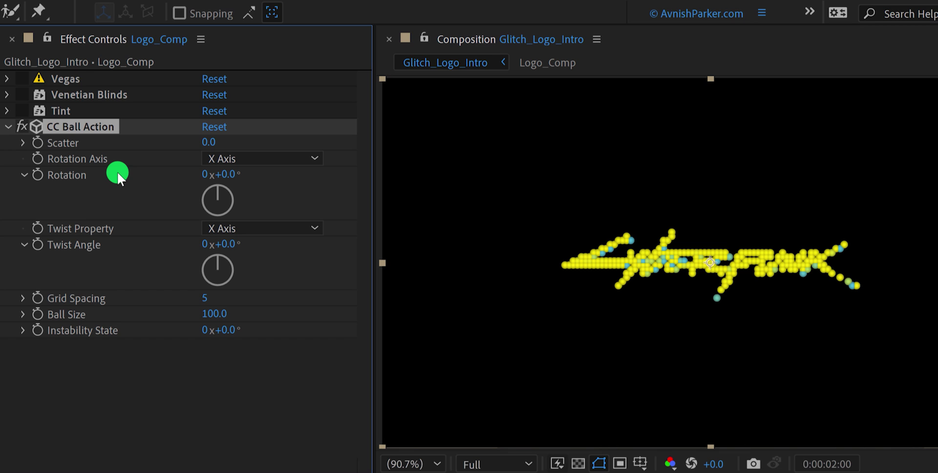
# Set the CC Ball Action ball size to 50 and scale the dotted logo layer to 152%
pyautogui.click(213, 314)
pyautogui.write('50')
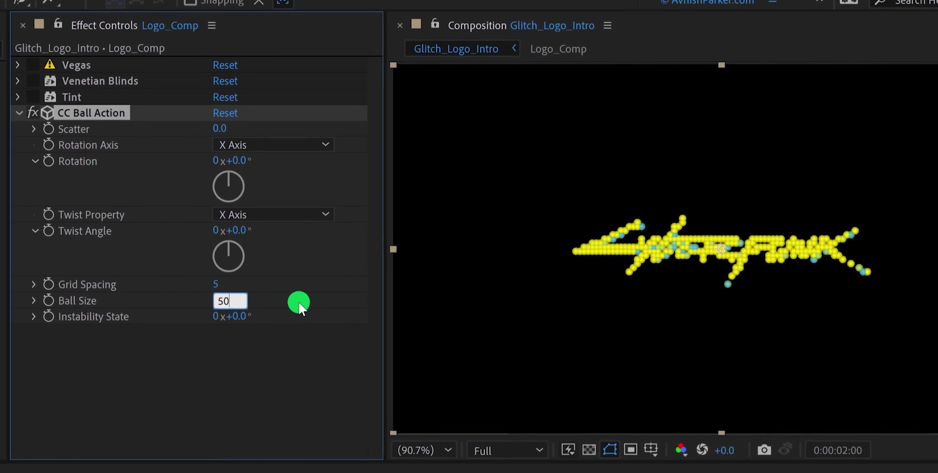
pyautogui.press('Return')
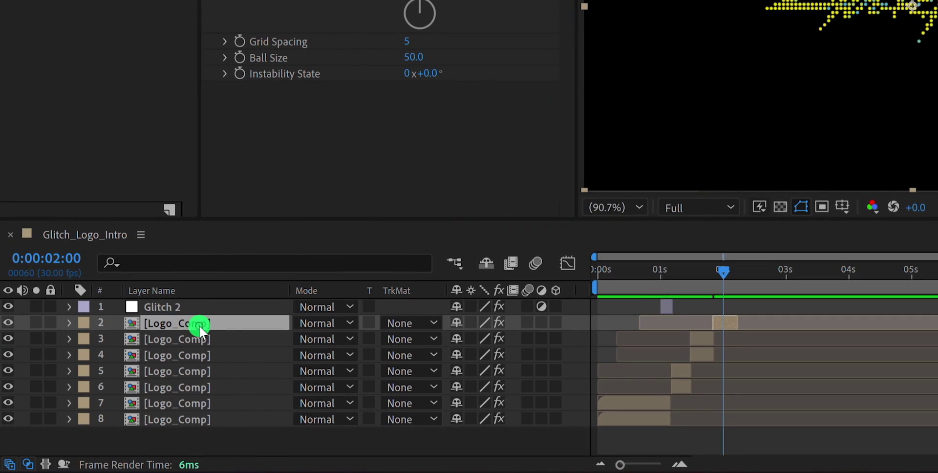
pyautogui.press('s')
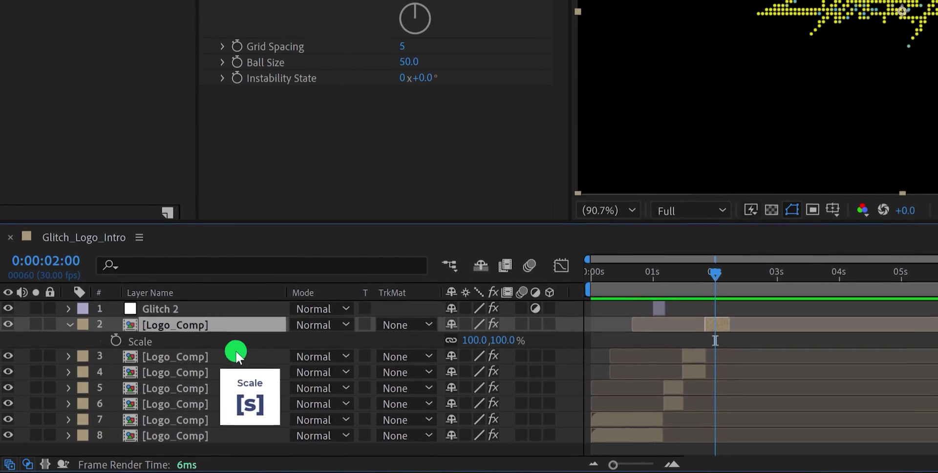
pyautogui.moveTo(481, 339); pyautogui.dragTo(527, 336)
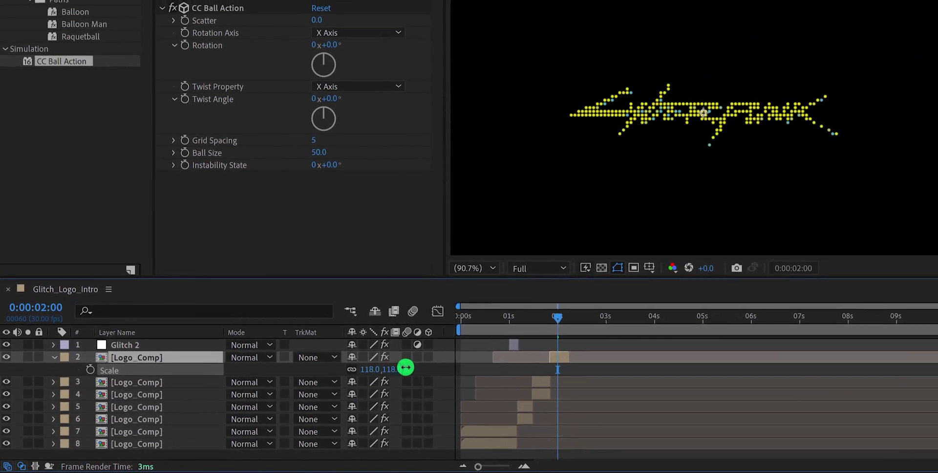
pyautogui.moveTo(406, 368); pyautogui.dragTo(428, 366)
# Scale the yellow and blue outline layers visible at 0:00:01:07 to 150%
pyautogui.click(550, 320)
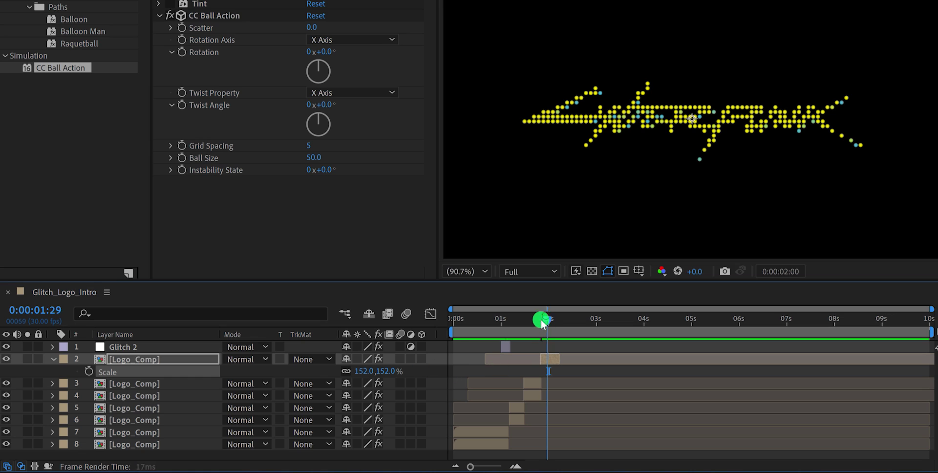
pyautogui.moveTo(543, 323); pyautogui.dragTo(511, 336)
pyautogui.click(518, 407)
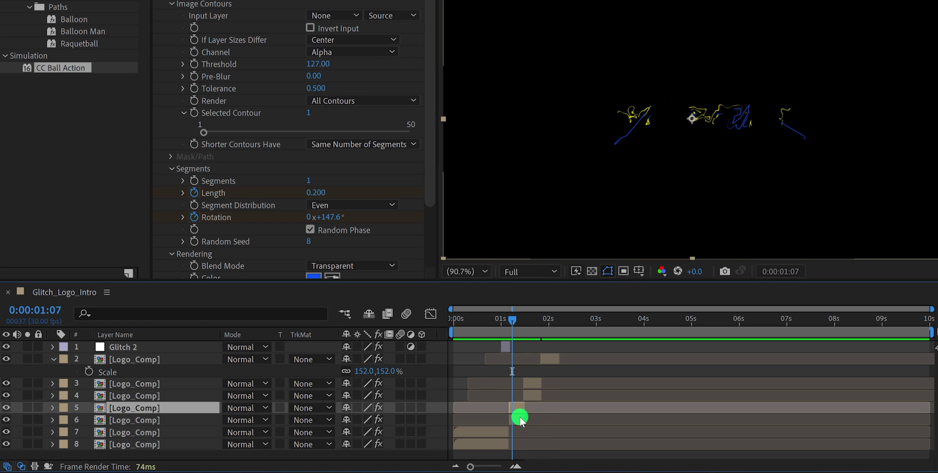
pyautogui.keyDown('shift'); pyautogui.click(519, 419); pyautogui.keyUp('shift')
pyautogui.press('s')
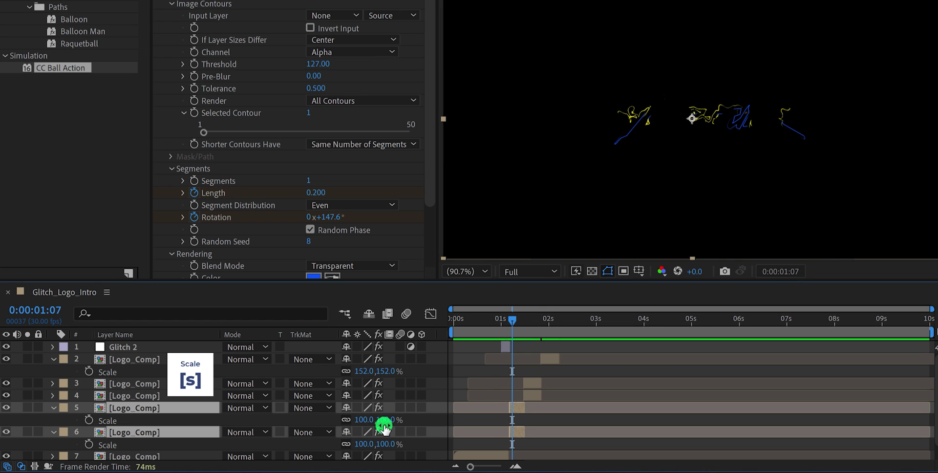
pyautogui.moveTo(387, 420); pyautogui.dragTo(422, 417)
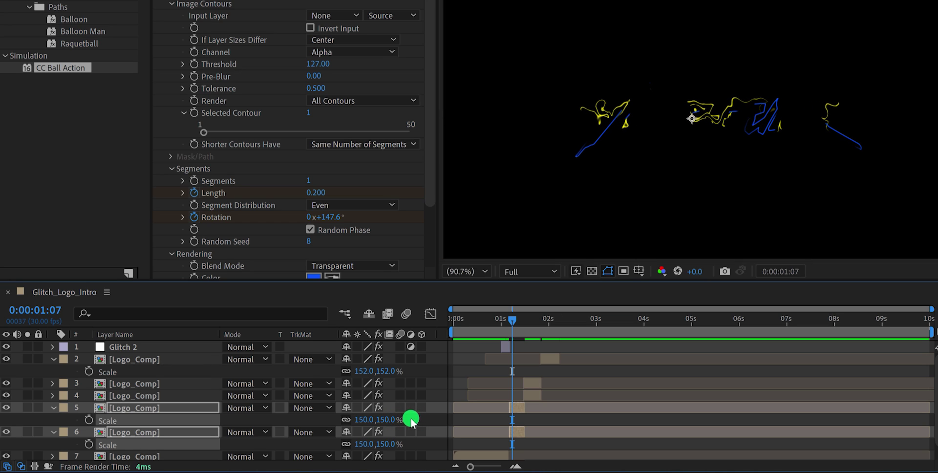
# Turn on Collapse Transformations for the two scaled outline layers and the dotted logo layer
pyautogui.click(356, 407)
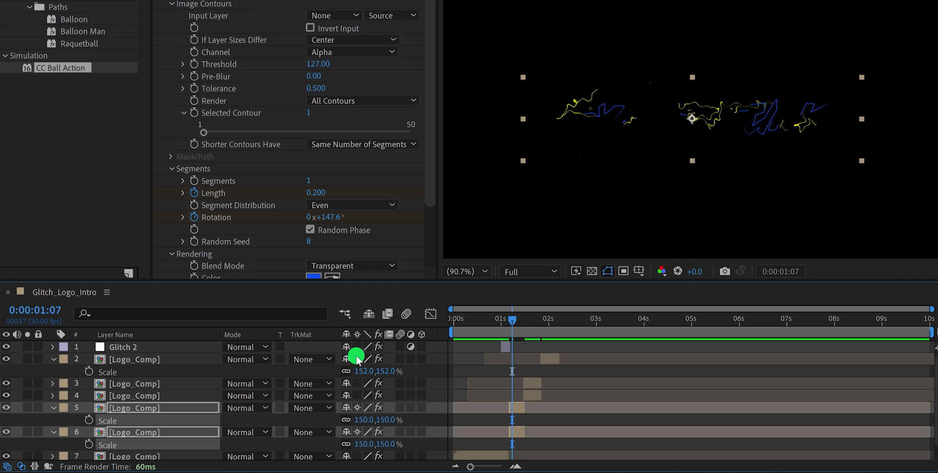
pyautogui.moveTo(542, 328)
pyautogui.mouseDown()
pyautogui.moveTo(526, 318)
pyautogui.moveTo(550, 326)
pyautogui.mouseUp()
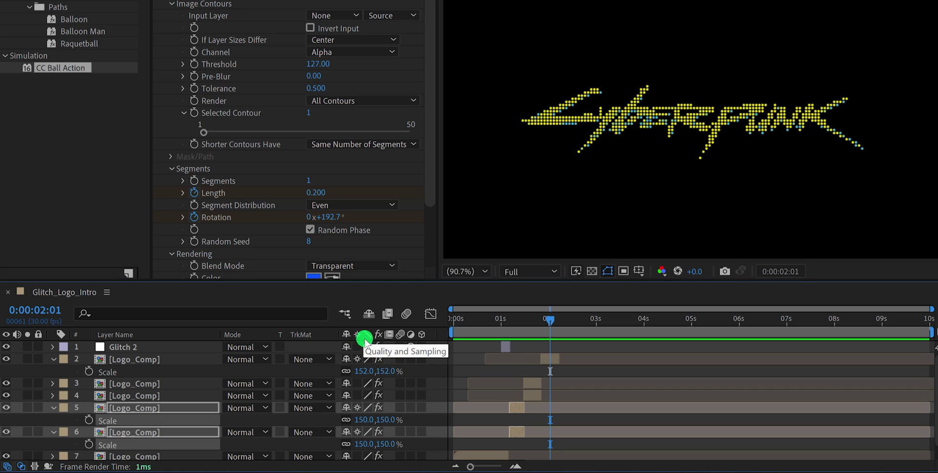
pyautogui.rightClick(441, 336)
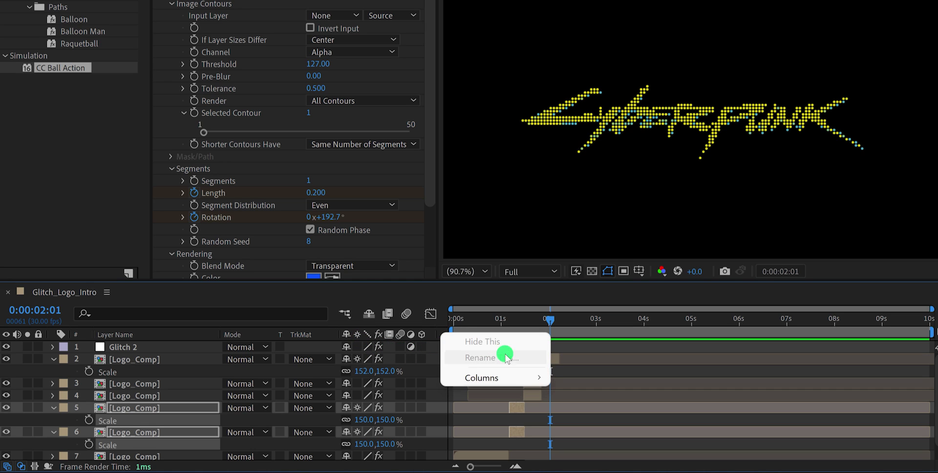
pyautogui.moveTo(517, 378)
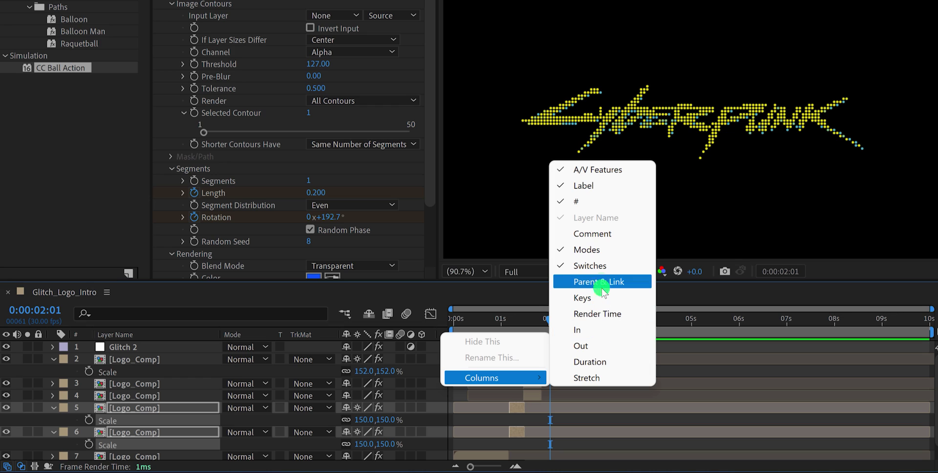
pyautogui.click(669, 363)
# Trim the dotted logo layer to end shortly after 0:00:02:00 and place a duplicate of it directly after
pyautogui.moveTo(529, 318); pyautogui.dragTo(559, 324)
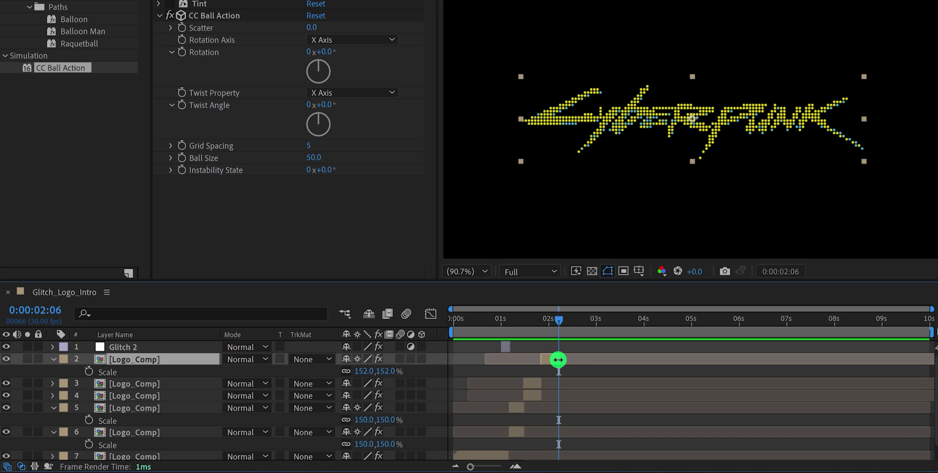
pyautogui.moveTo(558, 359); pyautogui.dragTo(555, 360)
pyautogui.moveTo(562, 321); pyautogui.dragTo(571, 325)
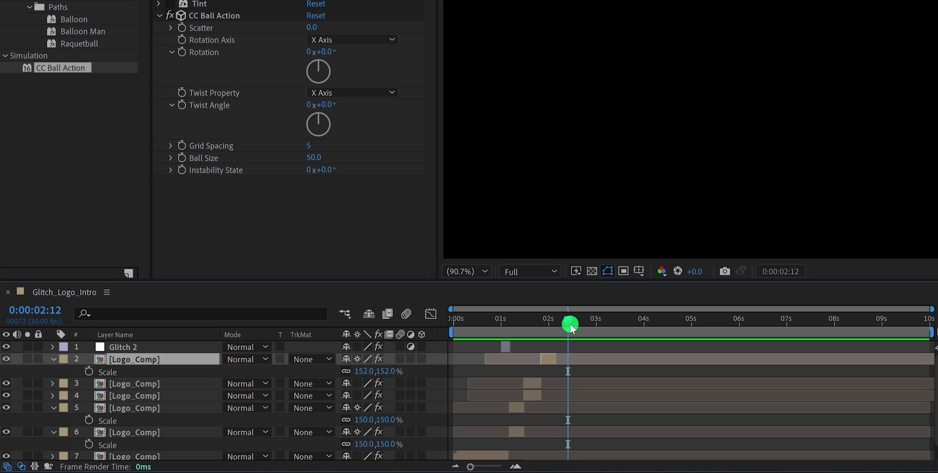
pyautogui.hotkey('ctrl', 'd')
pyautogui.moveTo(546, 357); pyautogui.dragTo(562, 359)
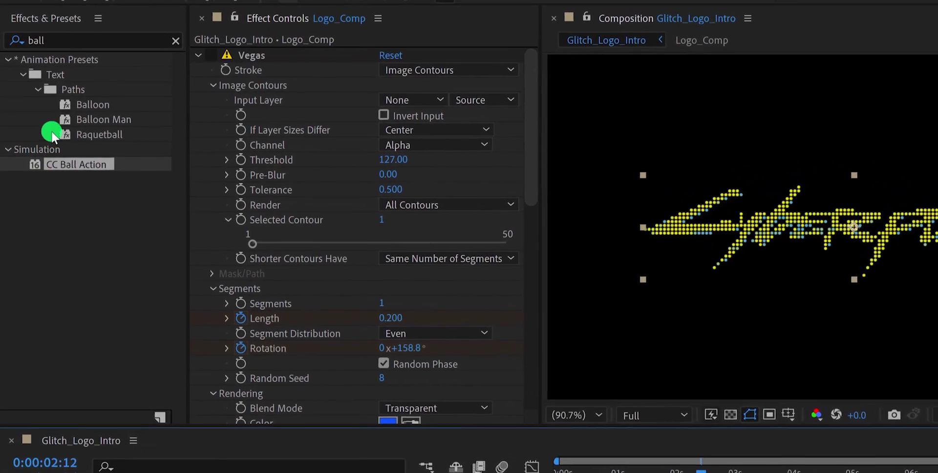
# Search the effects for "glitch" and apply VR Digital Glitch to the duplicated dotted logo layer
pyautogui.click(59, 34)
pyautogui.write('glitch')
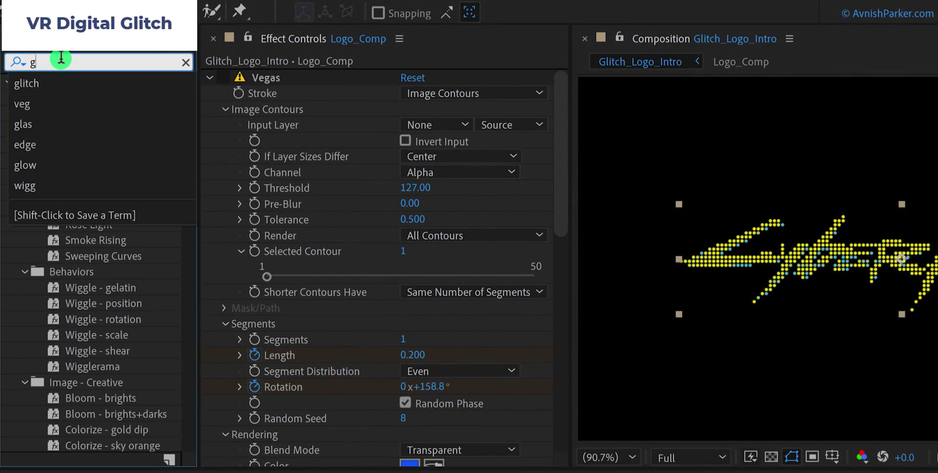
pyautogui.moveTo(76, 98); pyautogui.dragTo(313, 355)
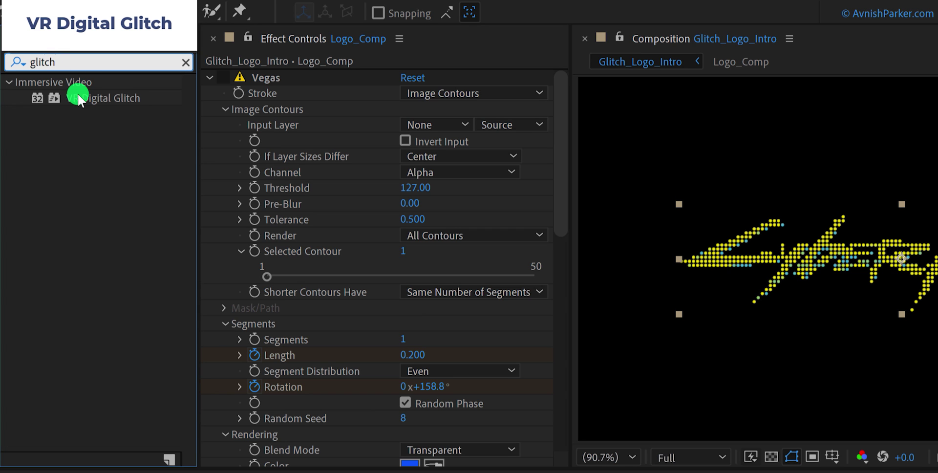
pyautogui.moveTo(180, 359); pyautogui.dragTo(181, 360)
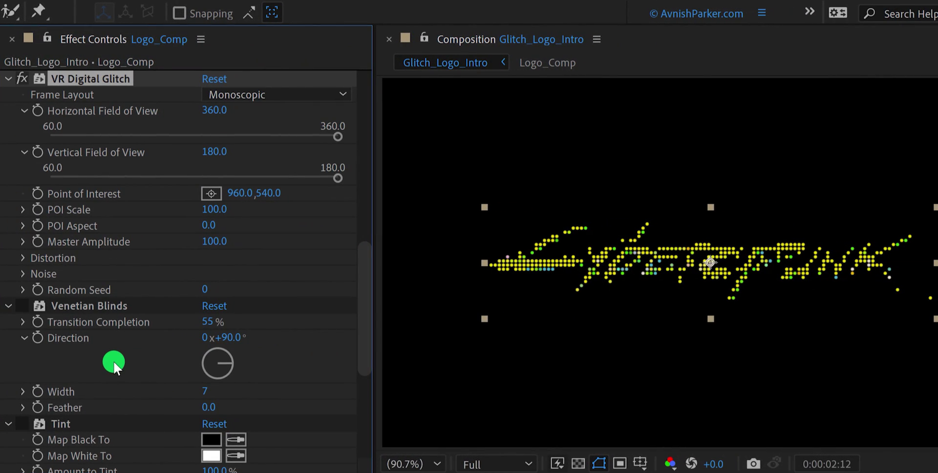
# Collapse all effects on the duplicated layer and turn off its CC Ball Action
pyautogui.scroll(10, 113, 366)
pyautogui.click(7, 79)
pyautogui.click(7, 95)
pyautogui.click(7, 111)
pyautogui.click(7, 126)
pyautogui.click(7, 142)
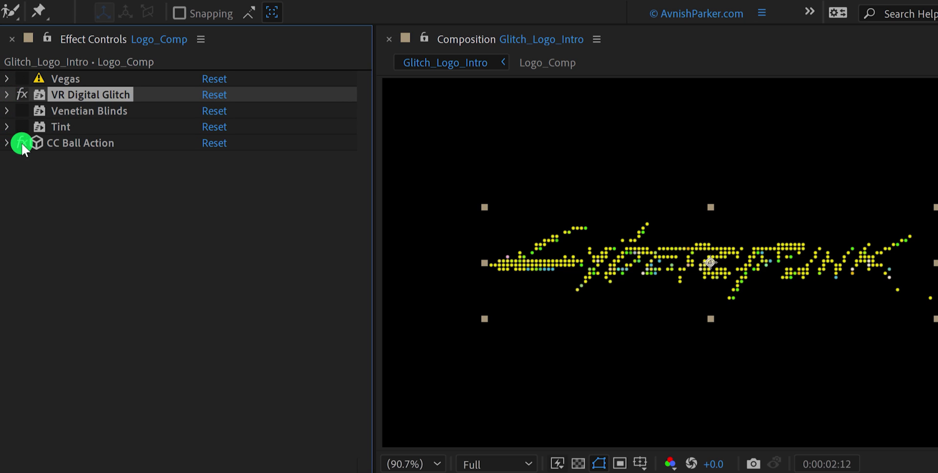
pyautogui.click(22, 143)
# Delete Venetian Blinds, Tint, CC Ball Action and Vegas from the duplicate, and expand the VR Digital Glitch settings
pyautogui.click(85, 112)
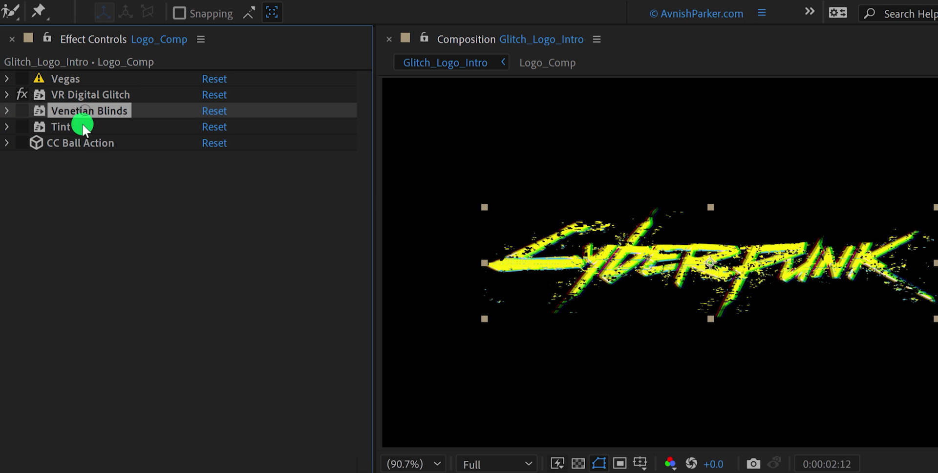
pyautogui.keyDown('shift'); pyautogui.click(74, 142); pyautogui.keyUp('shift')
pyautogui.press('Delete')
pyautogui.click(65, 79)
pyautogui.press('Delete')
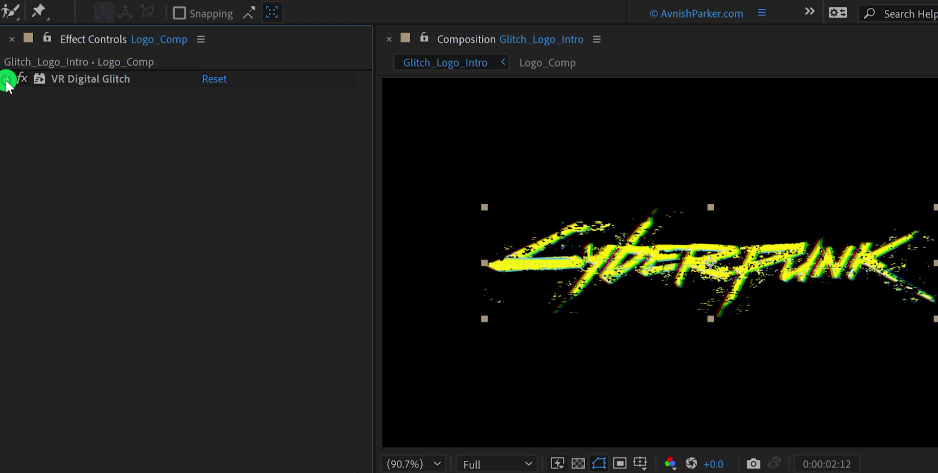
pyautogui.click(7, 79)
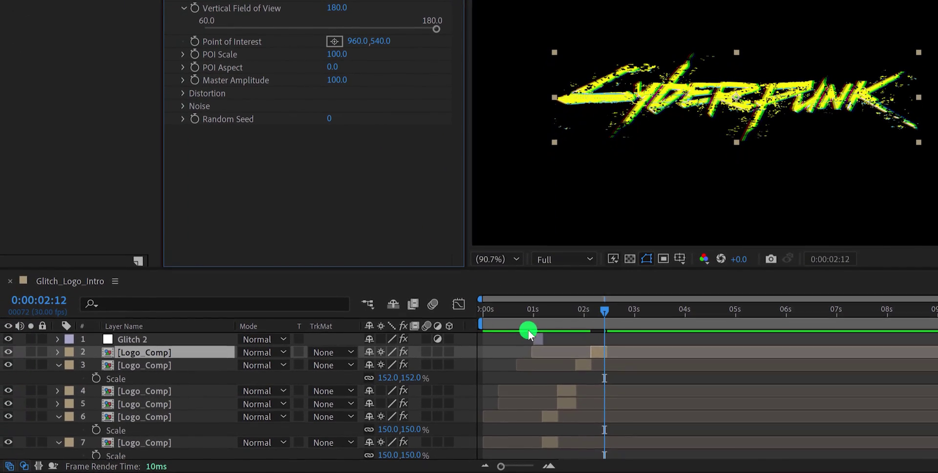
# Scale the VR Digital Glitch logo layer to 93%
pyautogui.press('s')
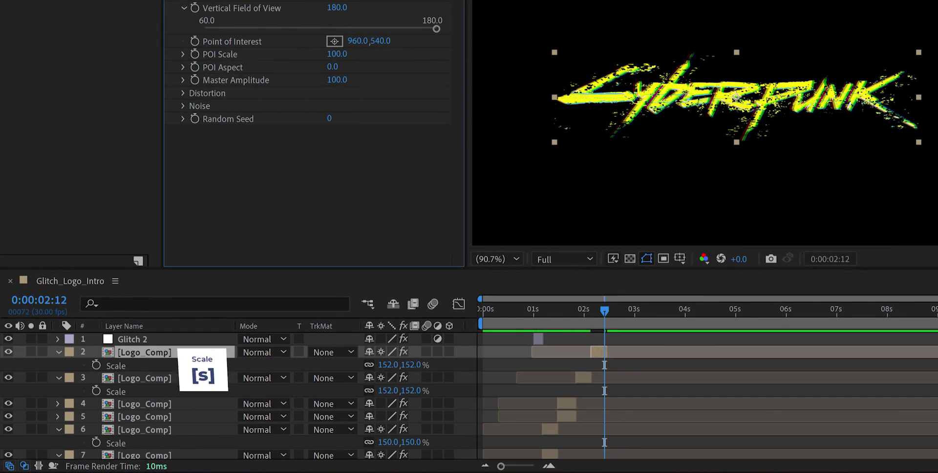
pyautogui.moveTo(413, 365); pyautogui.dragTo(368, 361)
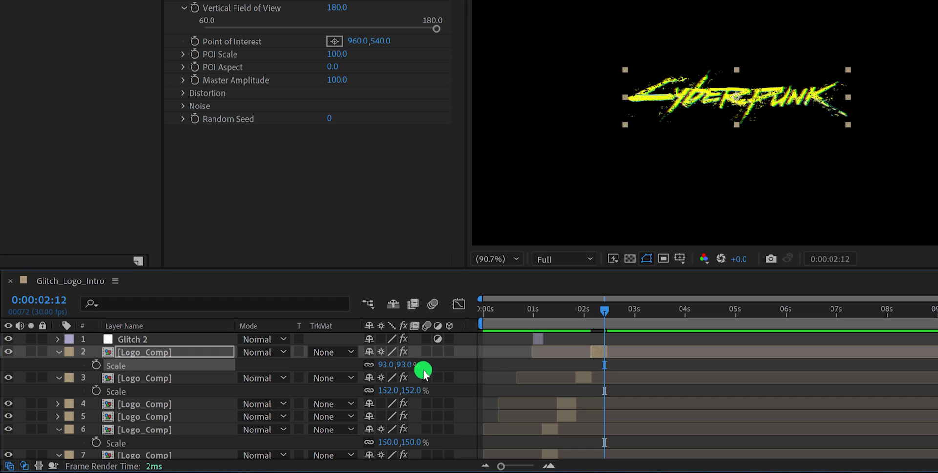
pyautogui.click(438, 362)
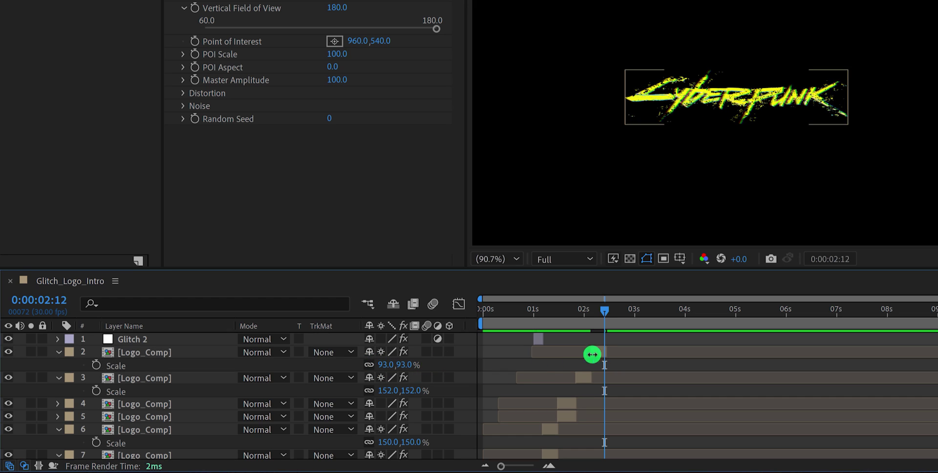
# Trim the VR Digital Glitch logo layer to end at 0:00:02:08 and move the current time to 0:00:02:12
pyautogui.moveTo(605, 310)
pyautogui.mouseDown()
pyautogui.moveTo(574, 317)
pyautogui.moveTo(597, 321)
pyautogui.mouseUp()
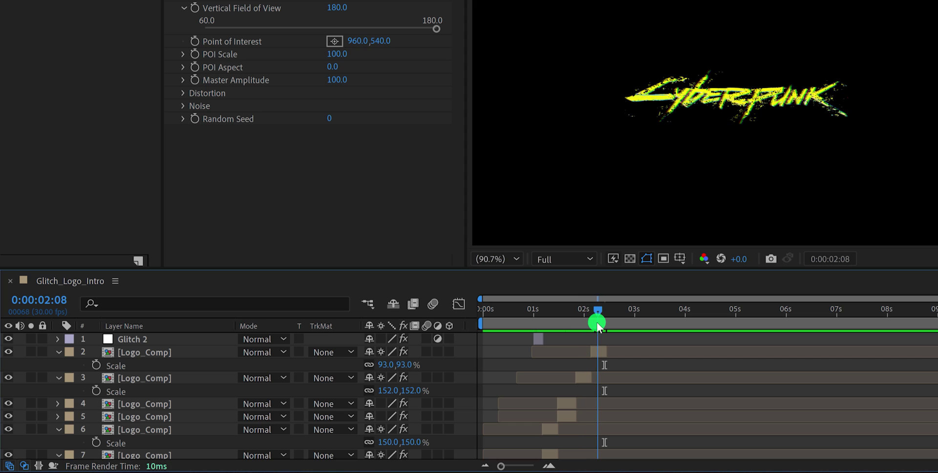
pyautogui.click(605, 346)
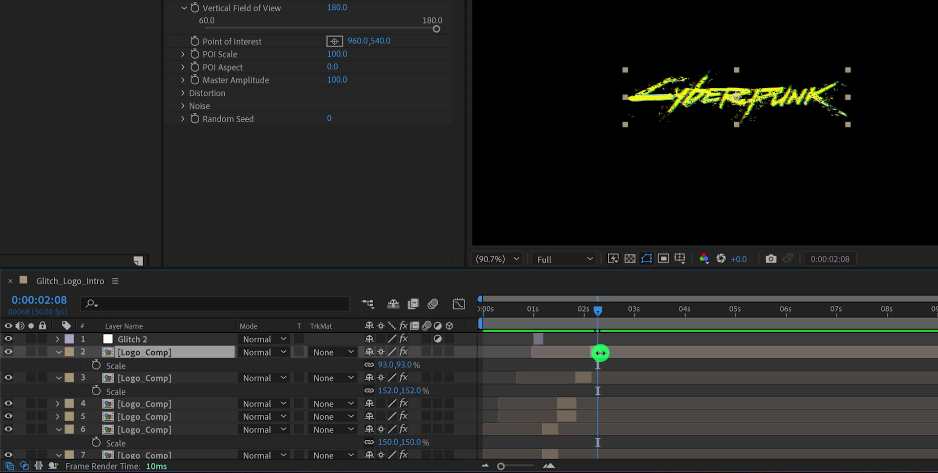
pyautogui.moveTo(589, 317); pyautogui.dragTo(605, 322)
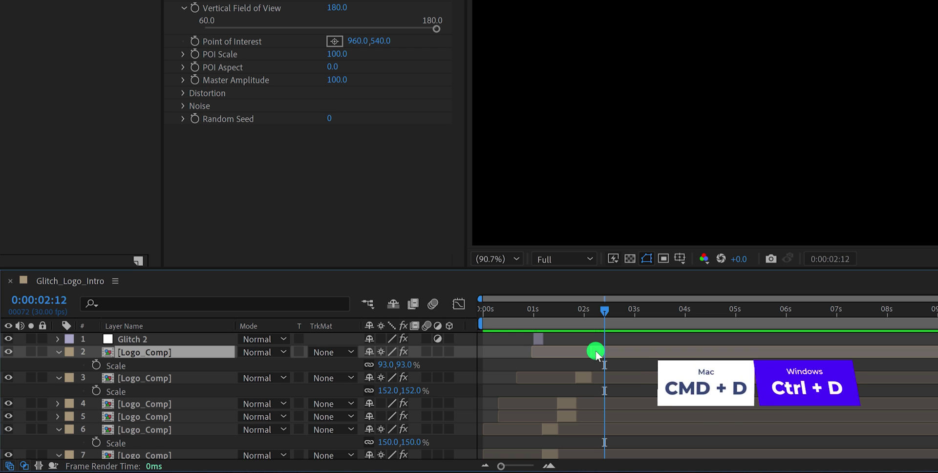
# Duplicate the VR Digital Glitch logo layer, add the Stylize Mosaic effect to the copy, and turn off its VR Digital Glitch
pyautogui.hotkey('ctrl', 'd')
pyautogui.moveTo(596, 351); pyautogui.dragTo(603, 354)
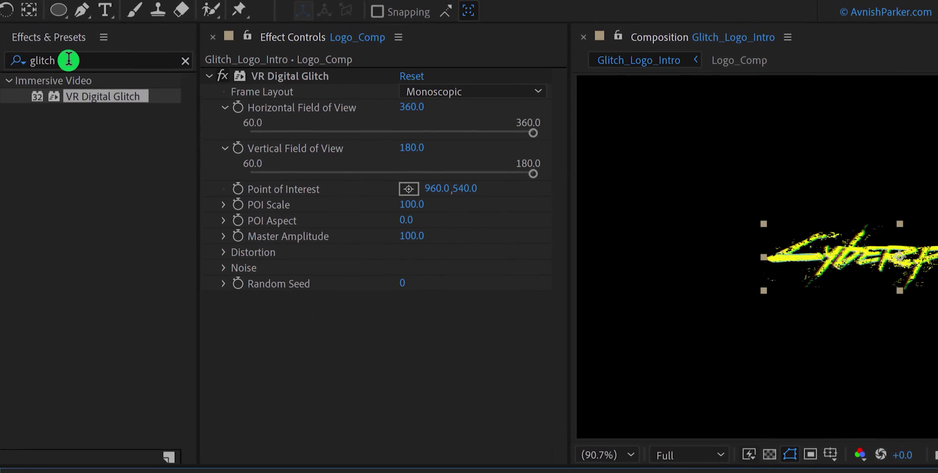
pyautogui.click(68, 60)
pyautogui.write('mos')
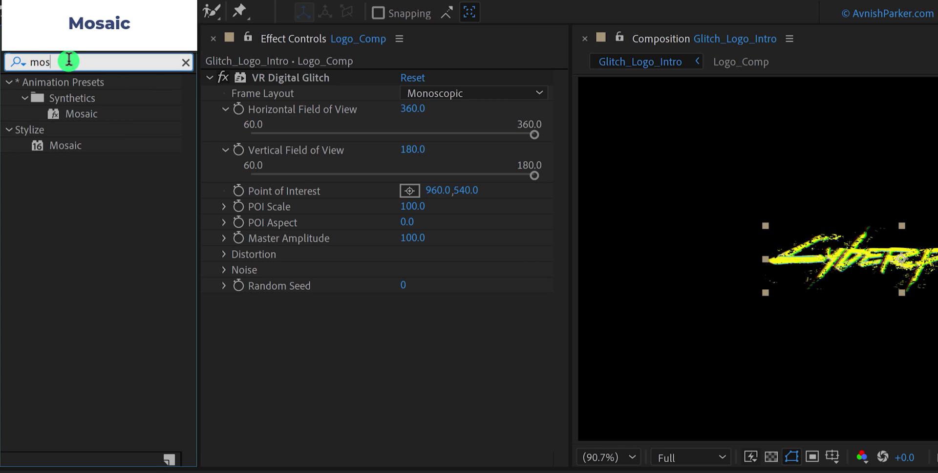
pyautogui.moveTo(65, 146); pyautogui.dragTo(299, 337)
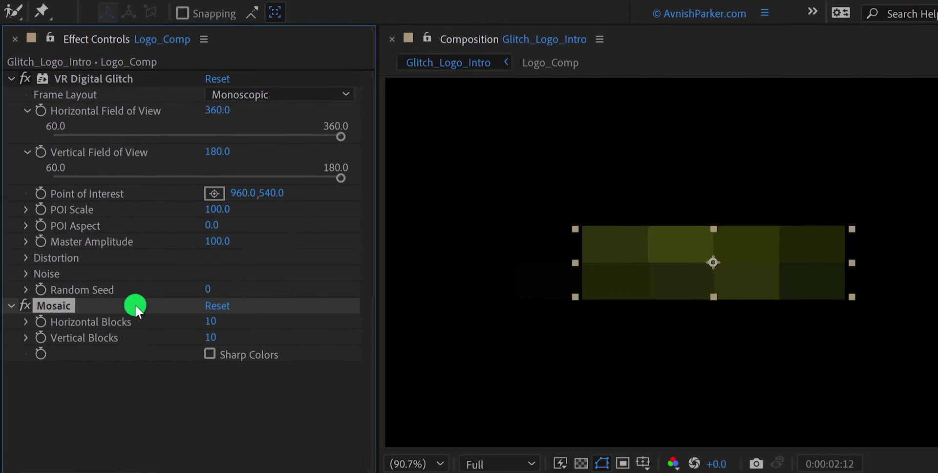
pyautogui.click(22, 79)
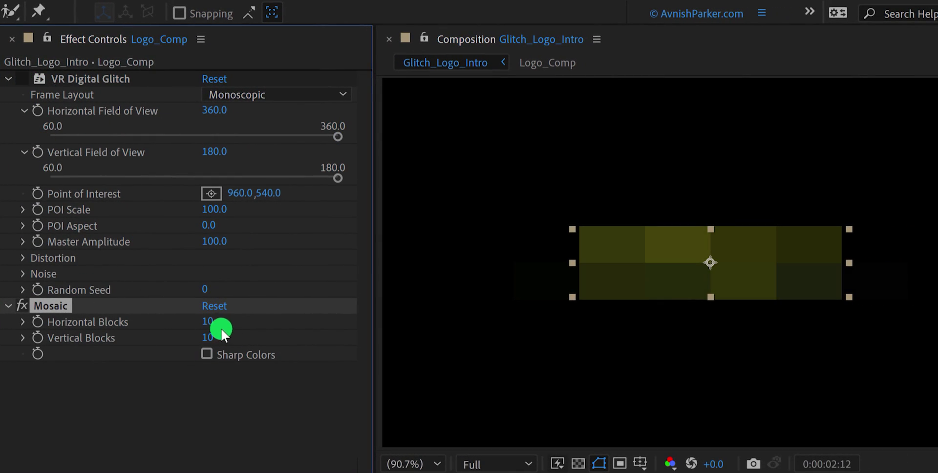
# Set Mosaic's horizontal and vertical blocks to 250 each and enable Sharp Colors
pyautogui.click(209, 322)
pyautogui.press('Tab')
pyautogui.write('25')
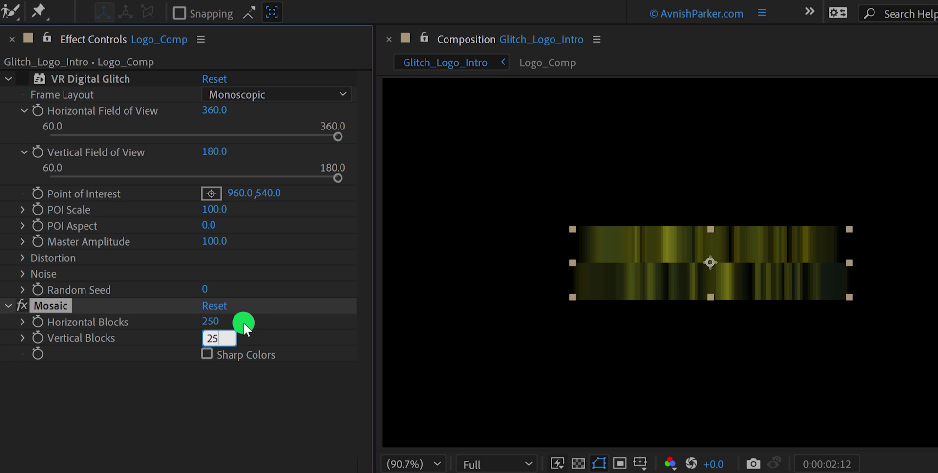
pyautogui.write('0')
pyautogui.press('Tab')
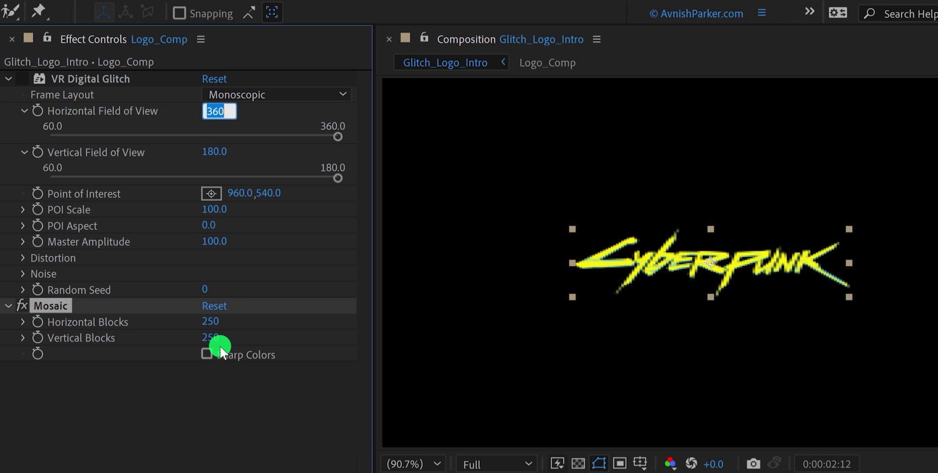
pyautogui.click(207, 354)
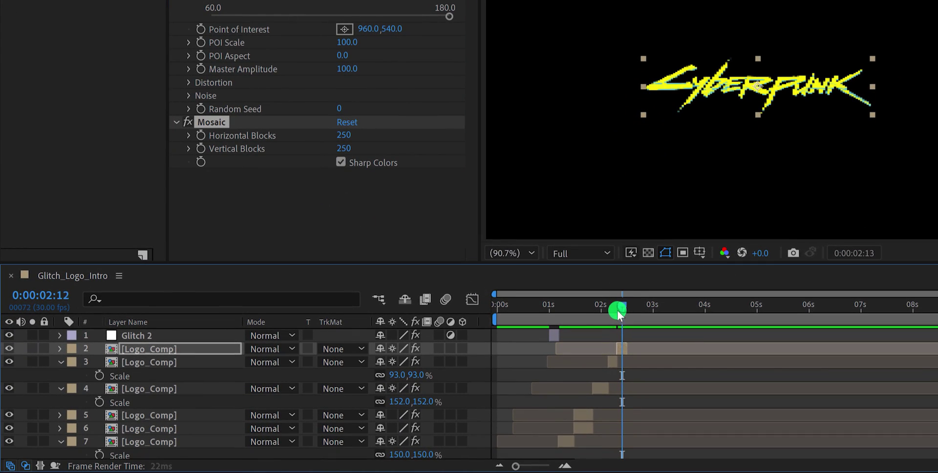
# Trim the Mosaic logo layer at 0:00:02:14, then line up the VR Digital Glitch and Mosaic layers back to back after the preceding segment
pyautogui.moveTo(618, 310); pyautogui.dragTo(625, 347)
pyautogui.press('=')
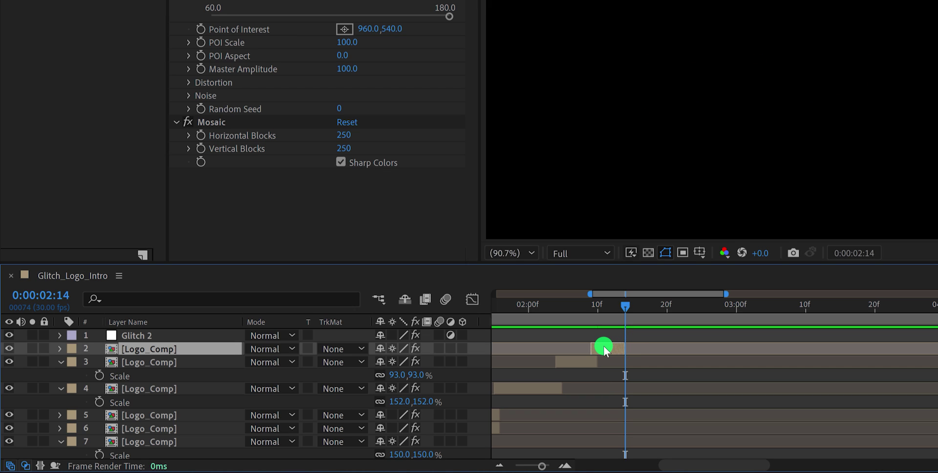
pyautogui.click(567, 361)
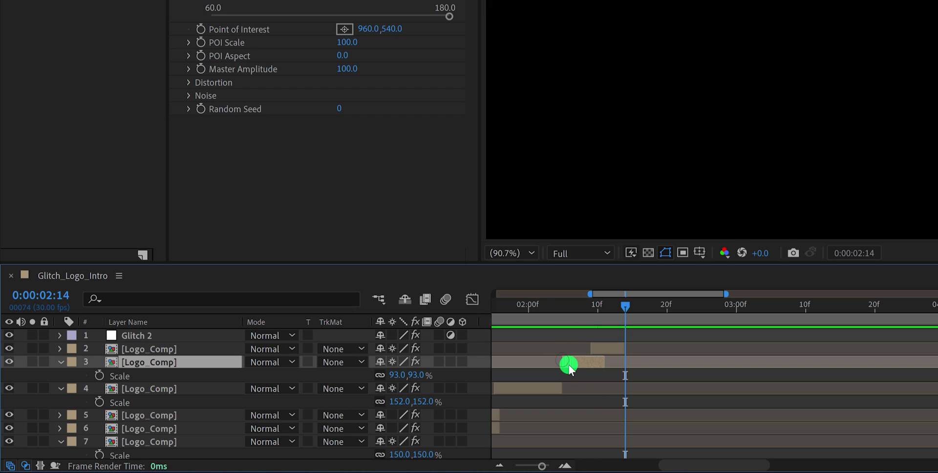
pyautogui.moveTo(594, 349); pyautogui.dragTo(611, 351)
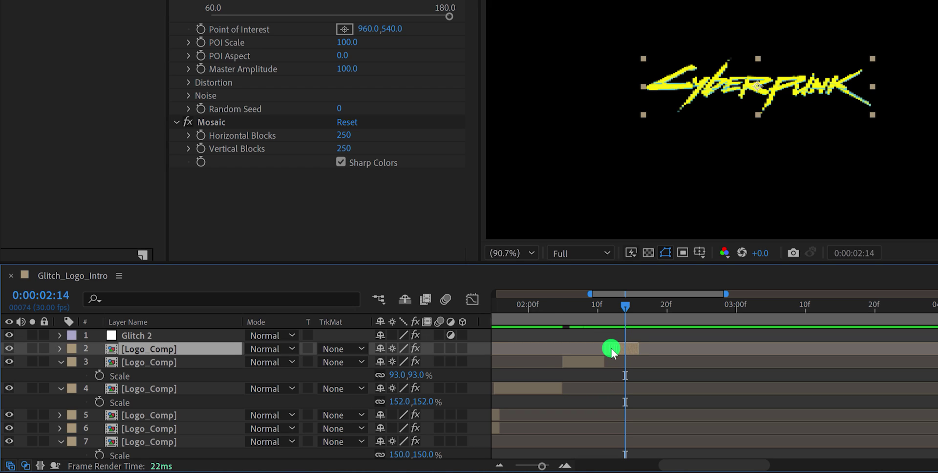
pyautogui.press('-')
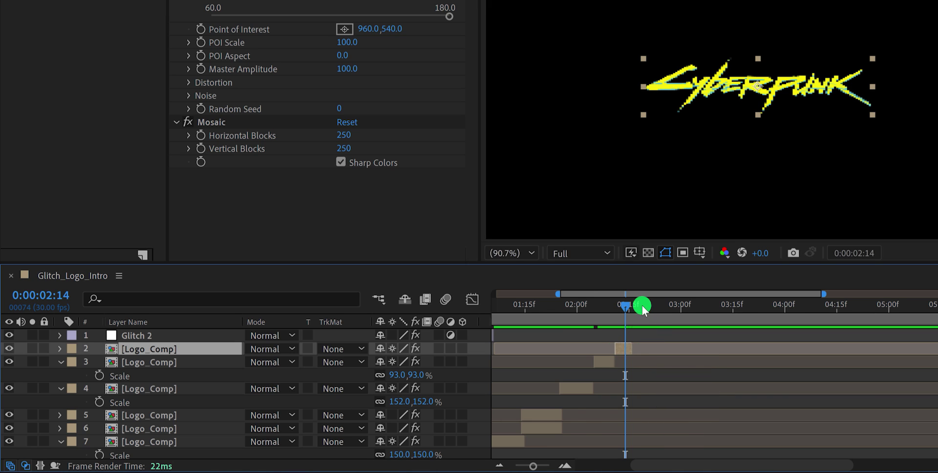
# Play back the intro to check the timing of the VR Digital Glitch and Mosaic segments
pyautogui.press('space')
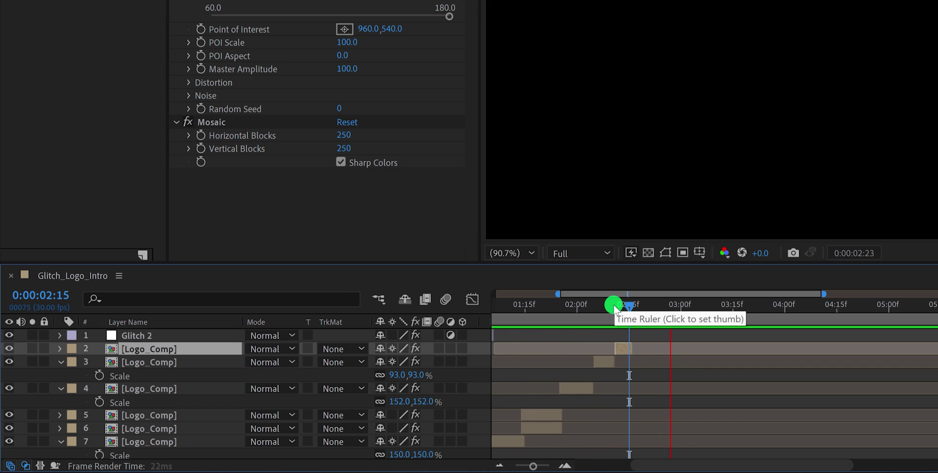
pyautogui.press('space')
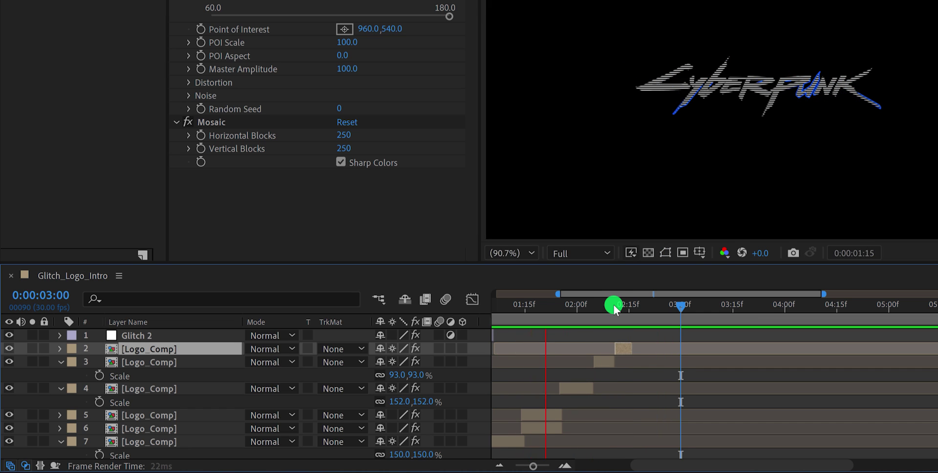
pyautogui.press('space')
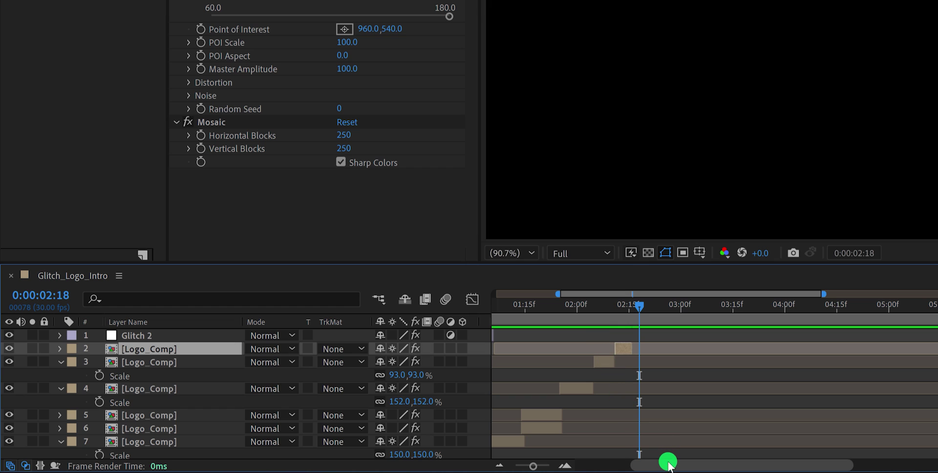
# Shift layers 1 through 8 earlier together so the Turbulent Displace segments start at 0:00:00:21
pyautogui.moveTo(666, 463); pyautogui.dragTo(624, 462)
pyautogui.scroll(-2, 565, 390)
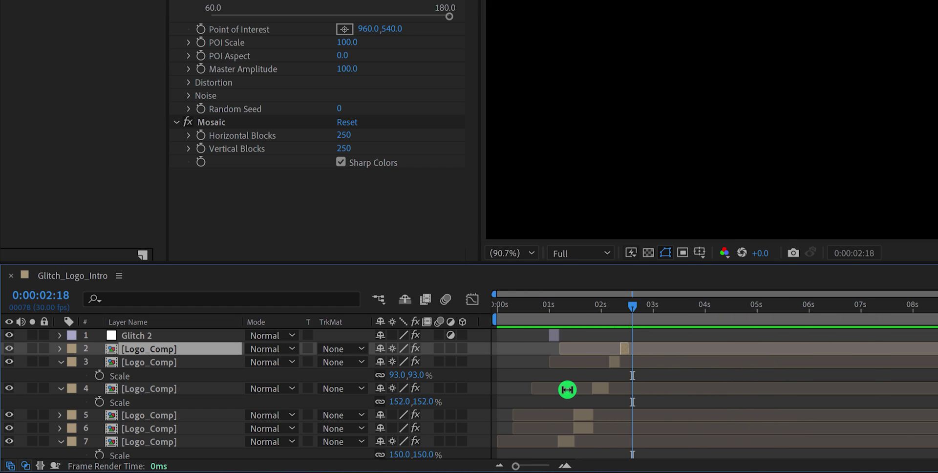
pyautogui.scroll(-1, 566, 388)
pyautogui.scroll(-1, 561, 381)
pyautogui.click(547, 313)
pyautogui.click(534, 308)
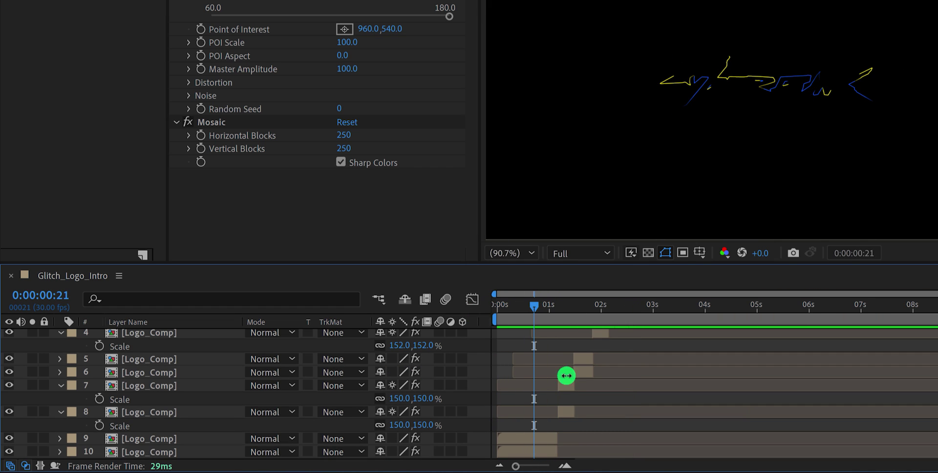
pyautogui.click(567, 413)
pyautogui.scroll(4, 567, 413)
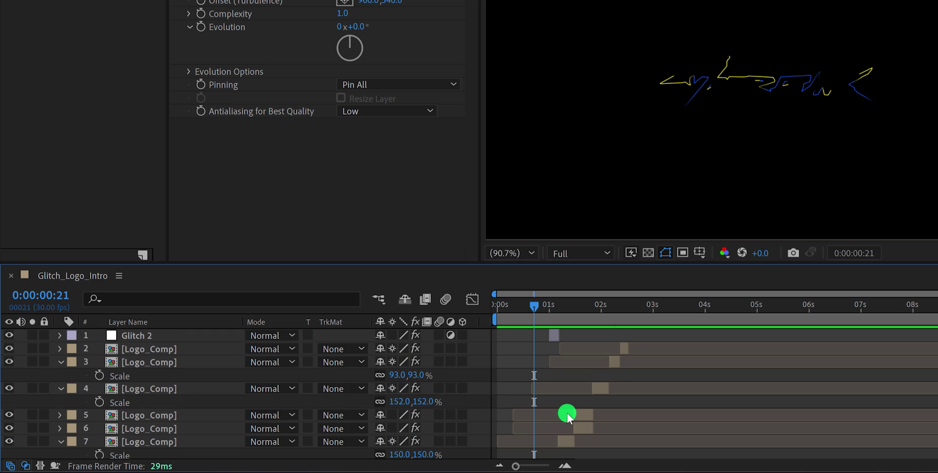
pyautogui.keyDown('shift'); pyautogui.click(554, 337); pyautogui.keyUp('shift')
pyautogui.scroll(-3, 558, 350)
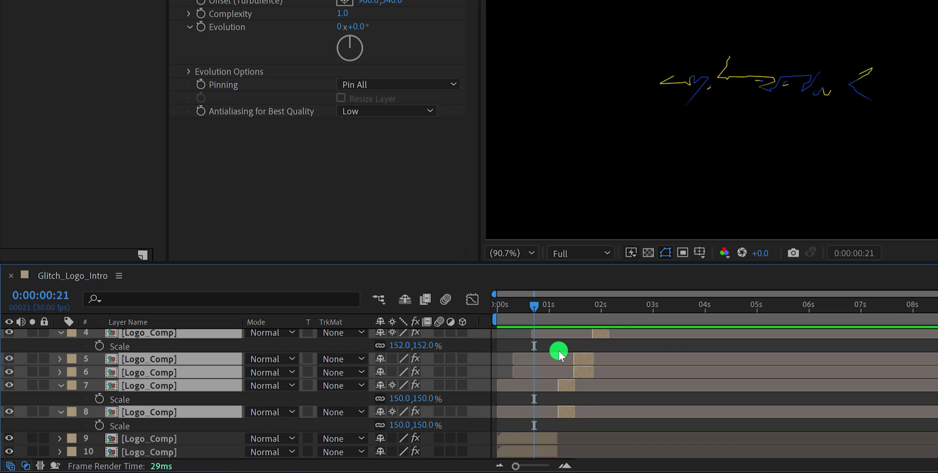
pyautogui.moveTo(567, 408); pyautogui.dragTo(542, 410)
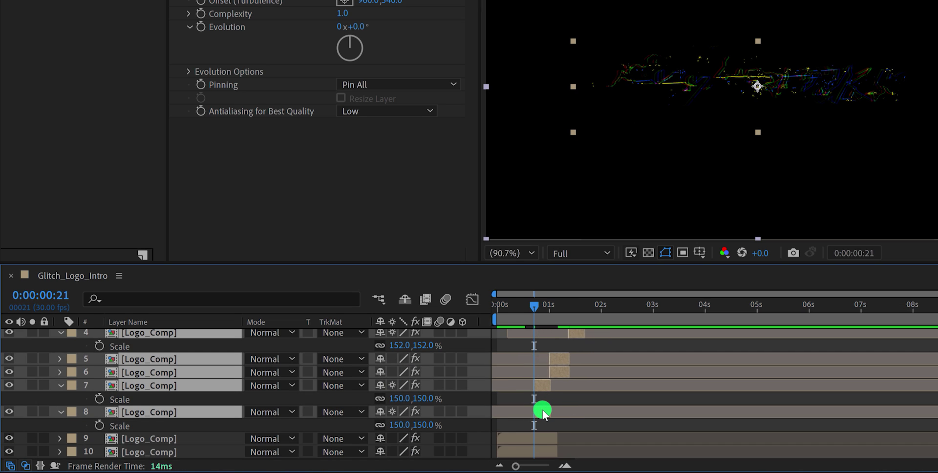
# Preview the retimed logo sequence and deselect the shifted layers
pyautogui.press('space')
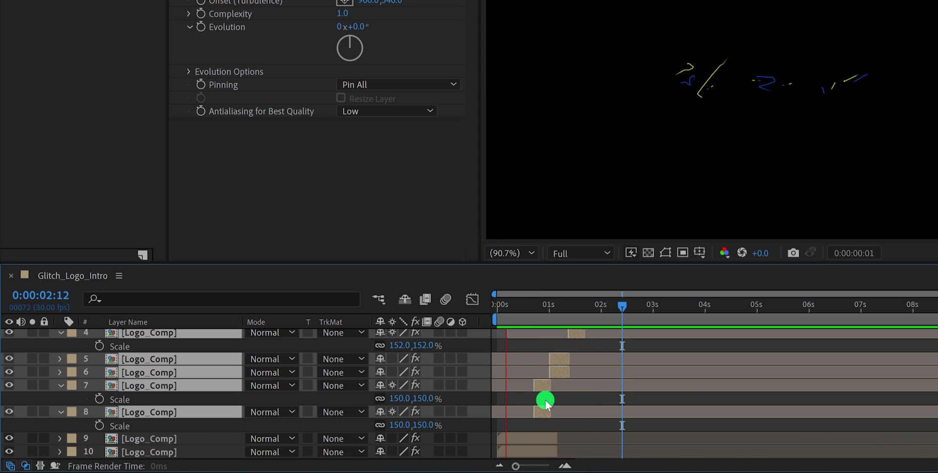
pyautogui.press('space')
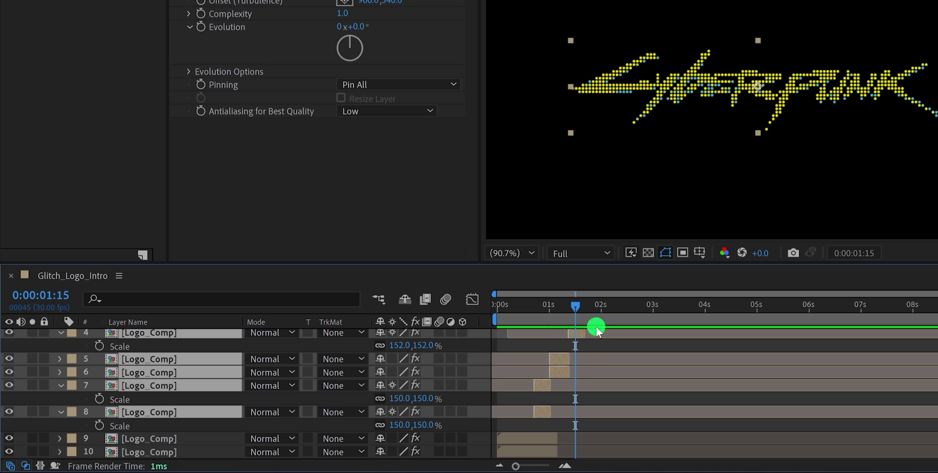
pyautogui.click(582, 309)
pyautogui.click(602, 350)
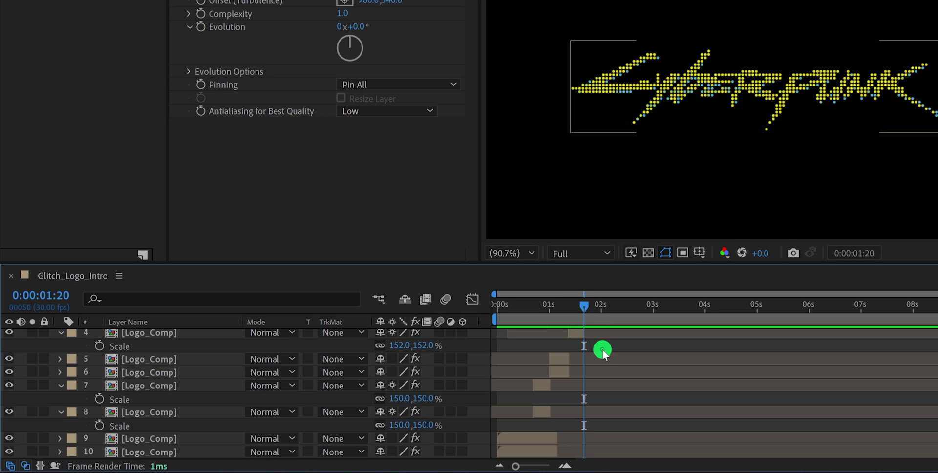
# Duplicate the Mosaic logo layer, place the copy directly after the original, and extend its end to about 0:00:02:17
pyautogui.scroll(3, 602, 350)
pyautogui.click(602, 350)
pyautogui.moveTo(585, 310); pyautogui.dragTo(604, 310)
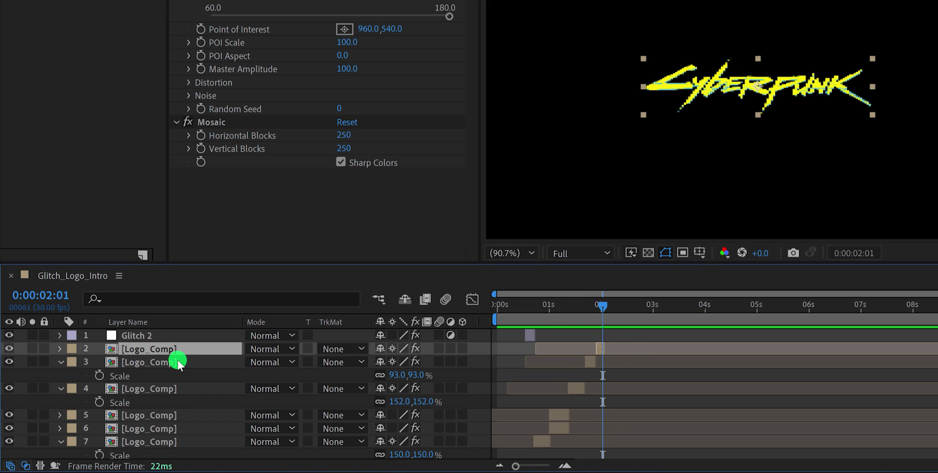
pyautogui.hotkey('ctrl', 'd')
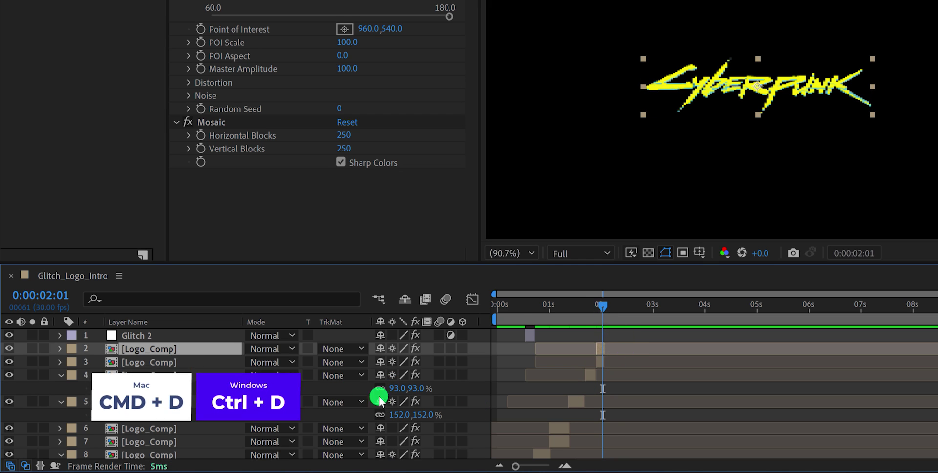
pyautogui.press('=')
pyautogui.press('=')
pyautogui.press('=')
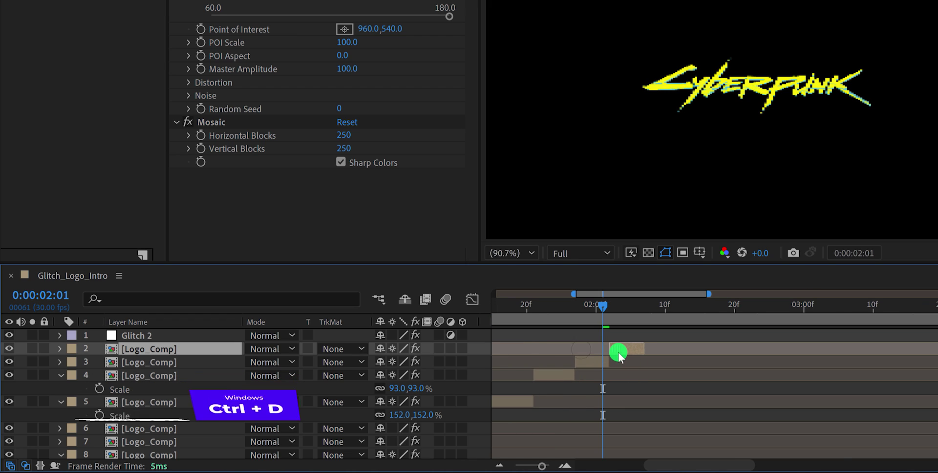
pyautogui.moveTo(617, 351); pyautogui.dragTo(702, 351)
pyautogui.moveTo(611, 306); pyautogui.dragTo(679, 315)
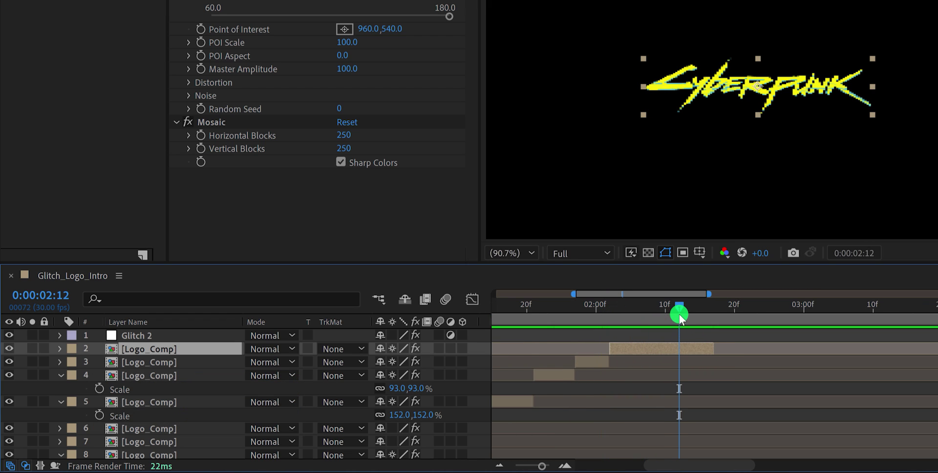
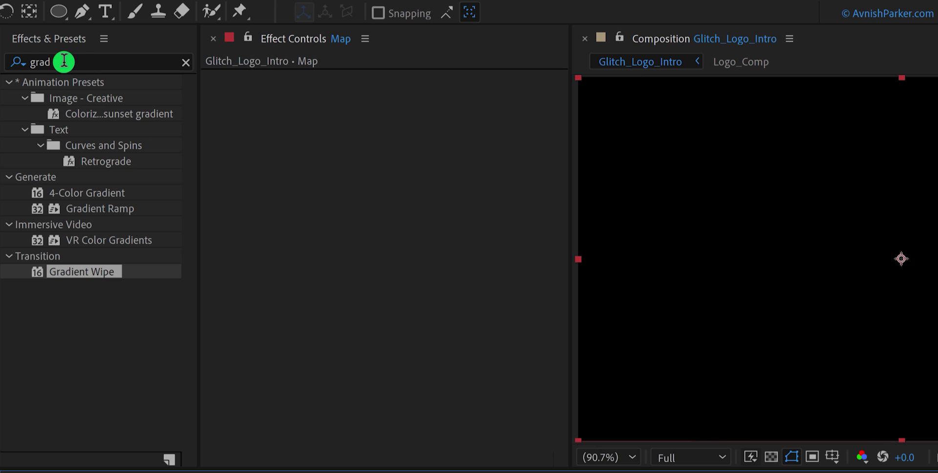
# Search the effects for noise and apply Fractal Noise to the Map layer
pyautogui.click(64, 61)
pyautogui.write('n')
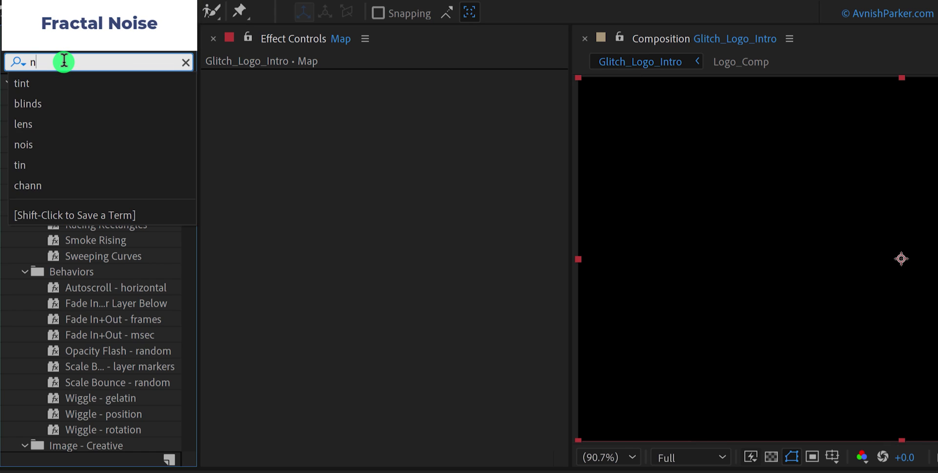
pyautogui.write('oise')
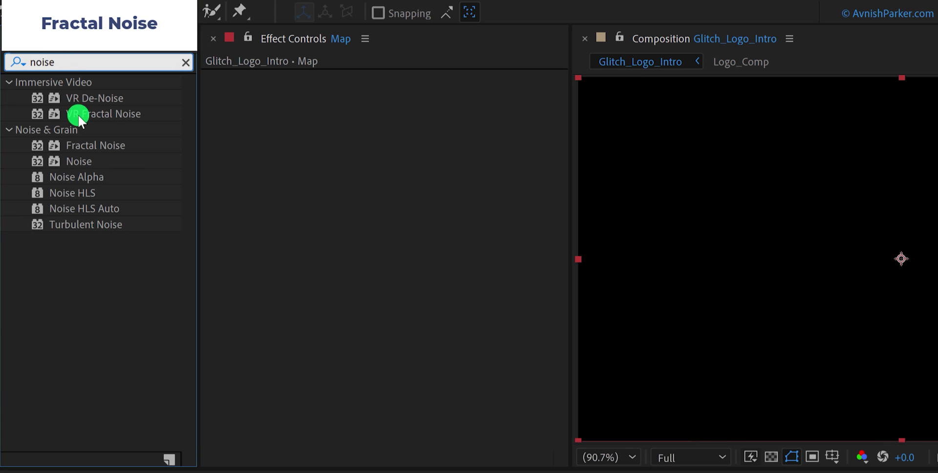
pyautogui.moveTo(77, 145); pyautogui.dragTo(337, 184)
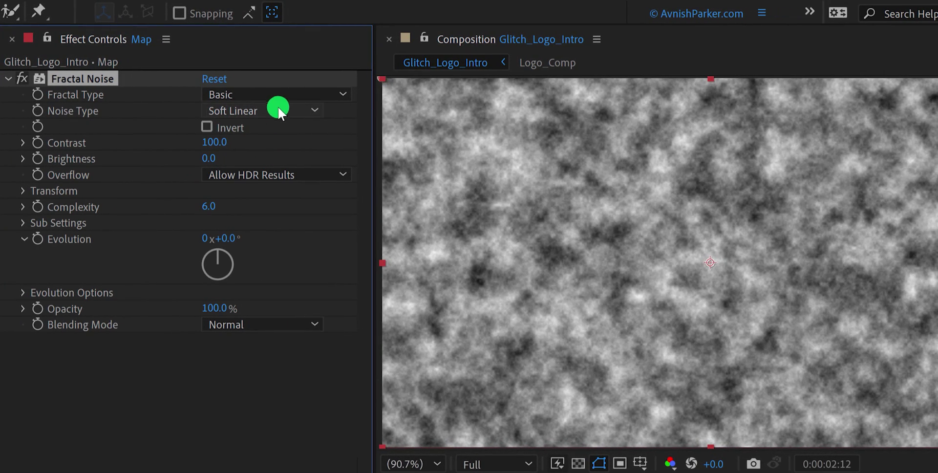
# Set the Map's Fractal Noise to fractal type Smeary, noise type Block, Invert on and contrast 183
pyautogui.click(355, 94)
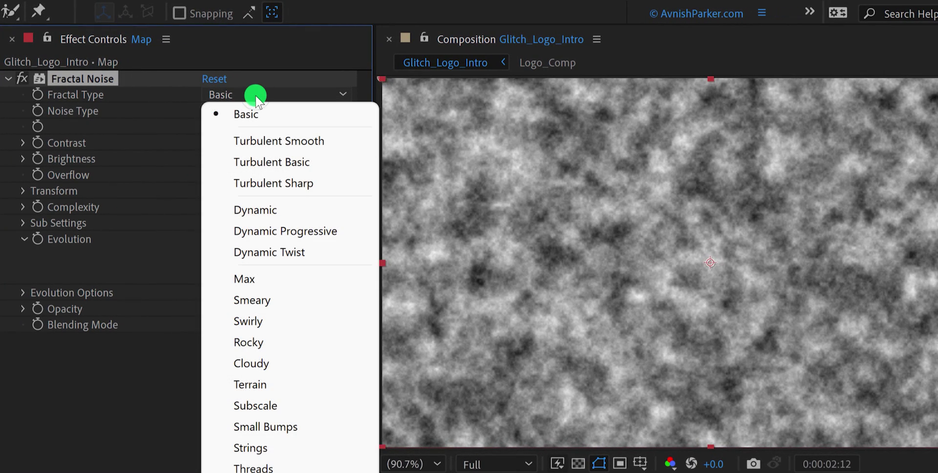
pyautogui.click(270, 300)
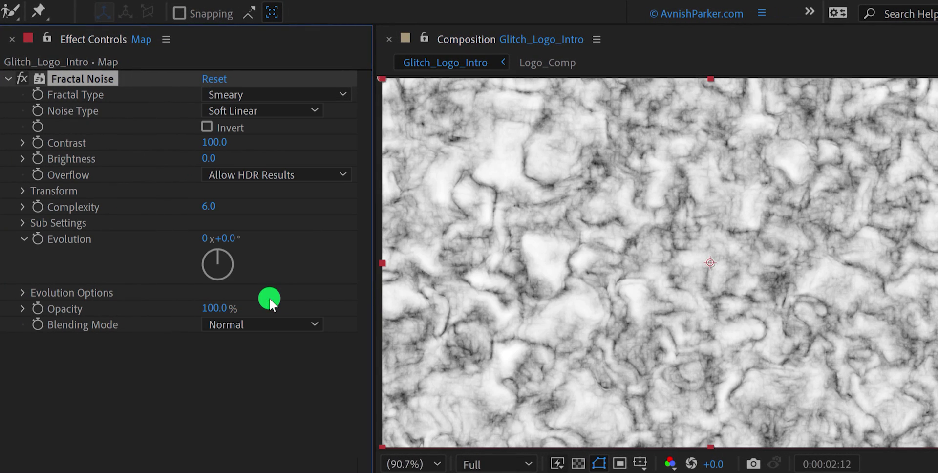
pyautogui.click(244, 111)
pyautogui.click(248, 130)
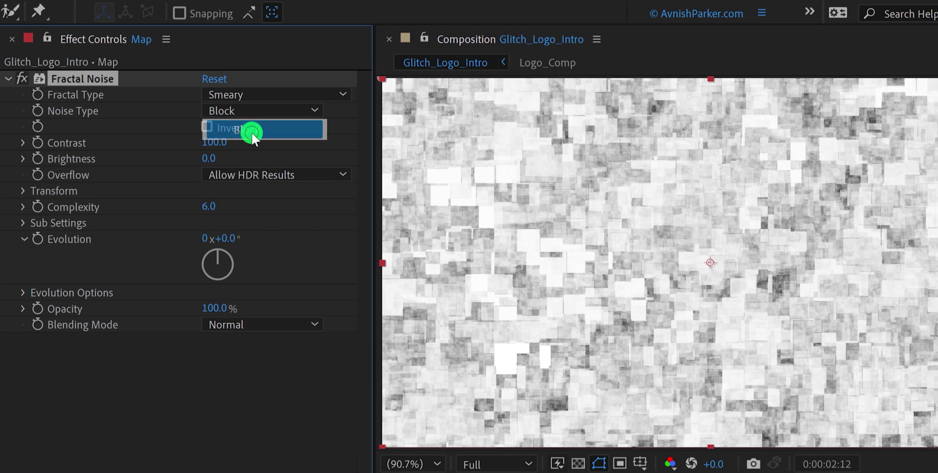
pyautogui.click(207, 127)
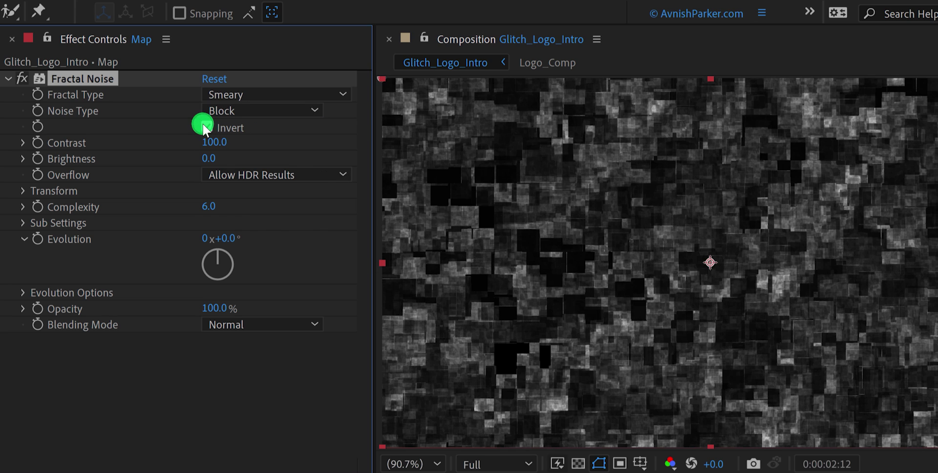
pyautogui.moveTo(215, 142); pyautogui.dragTo(299, 142)
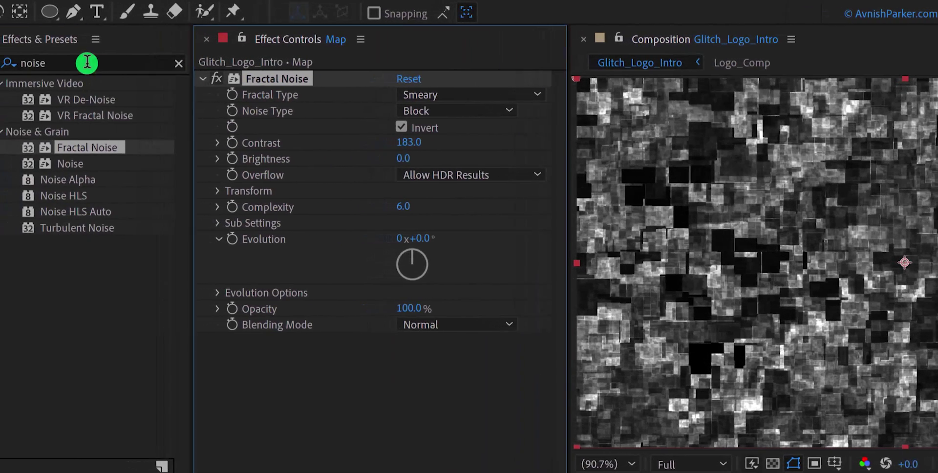
# Search the effects for edg, apply Find Edges to the Map layer, and turn on its Invert option
pyautogui.click(32, 62)
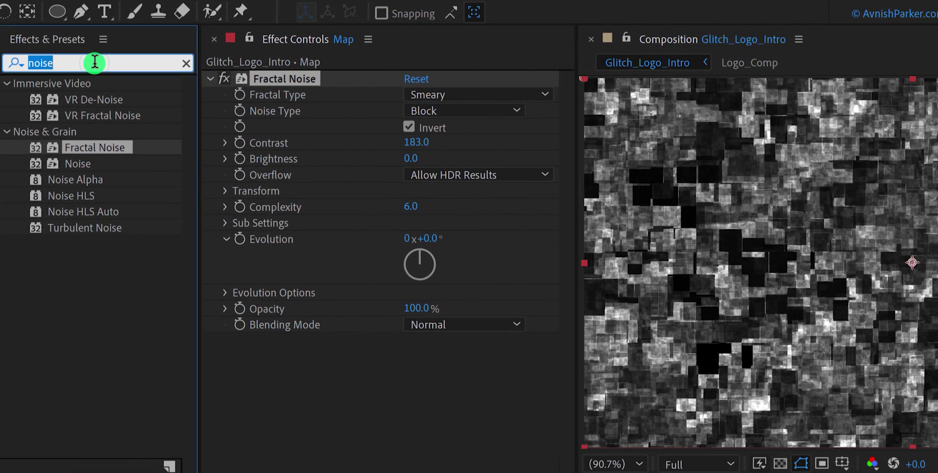
pyautogui.write('edg')
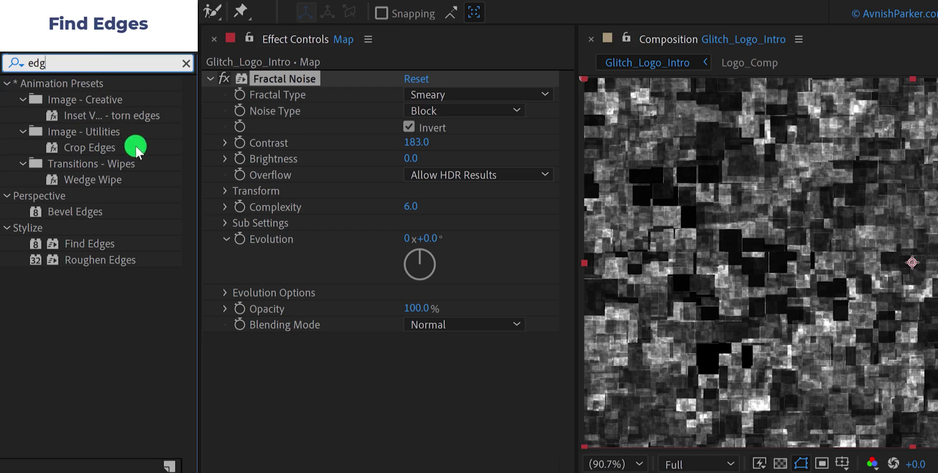
pyautogui.moveTo(93, 243); pyautogui.dragTo(286, 337)
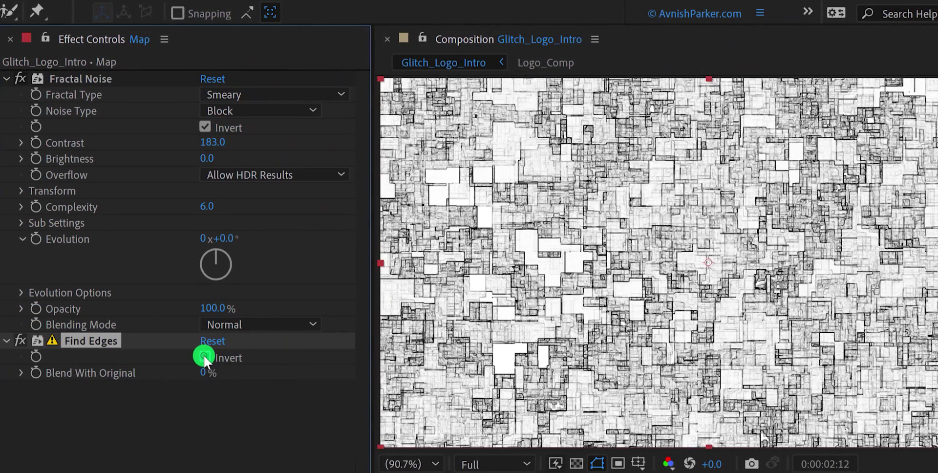
pyautogui.click(204, 356)
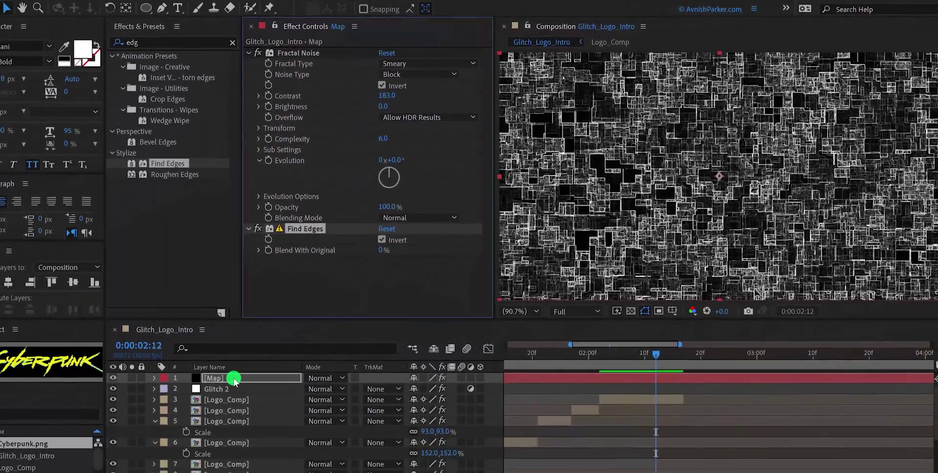
# Pre-compose the Map layer as Map with all attributes moved into the new composition, and hide the resulting layer
pyautogui.rightClick(176, 422)
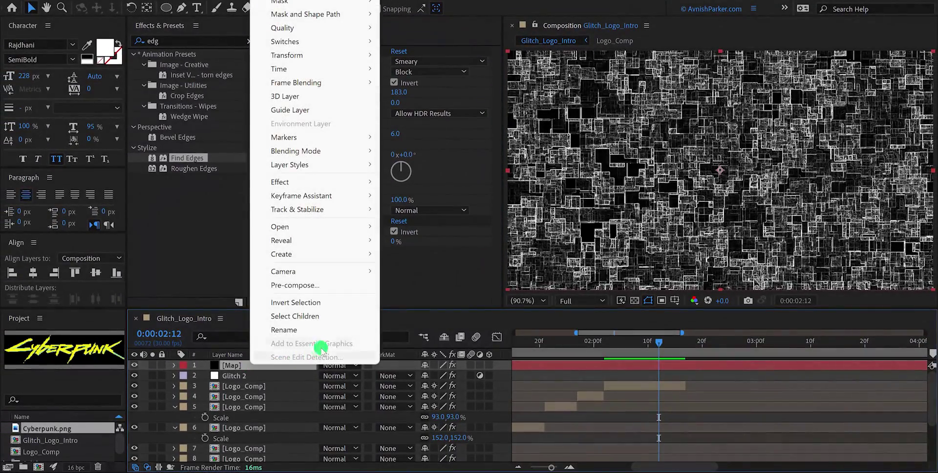
pyautogui.click(341, 287)
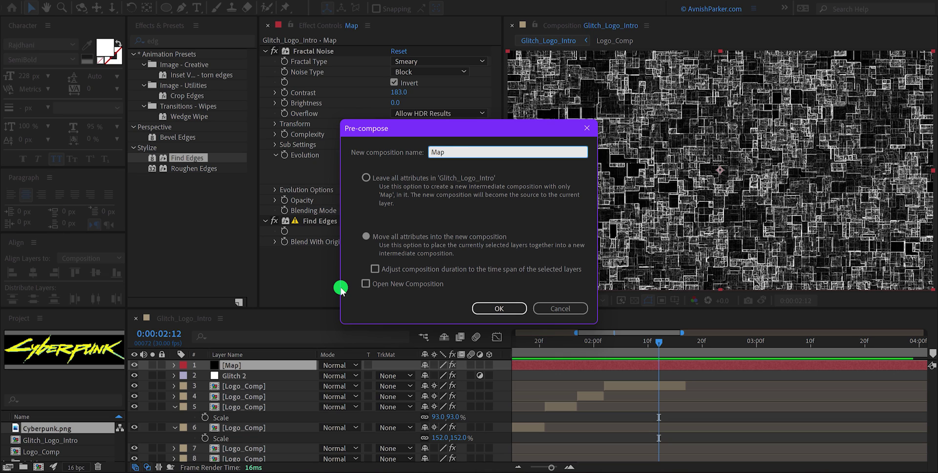
pyautogui.click(384, 238)
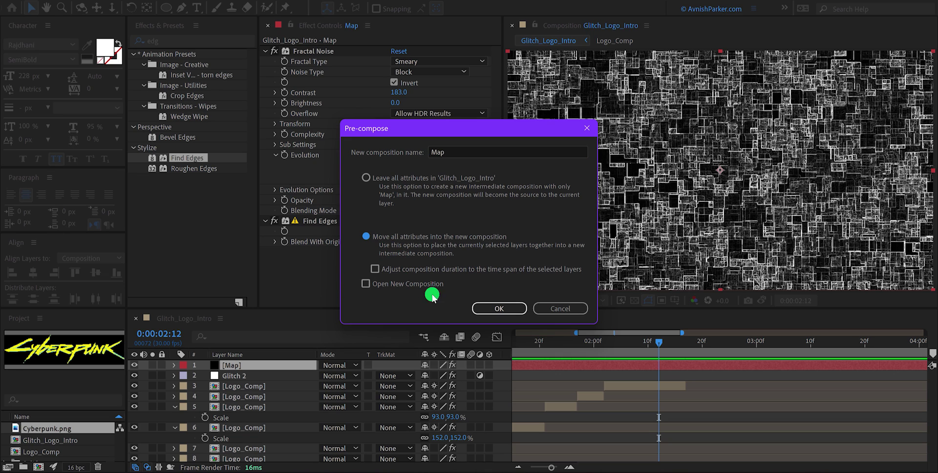
pyautogui.click(487, 307)
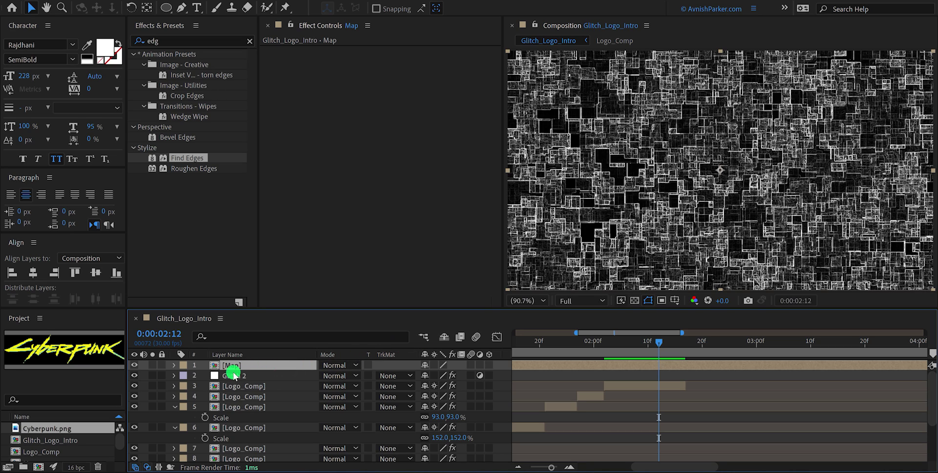
pyautogui.click(134, 365)
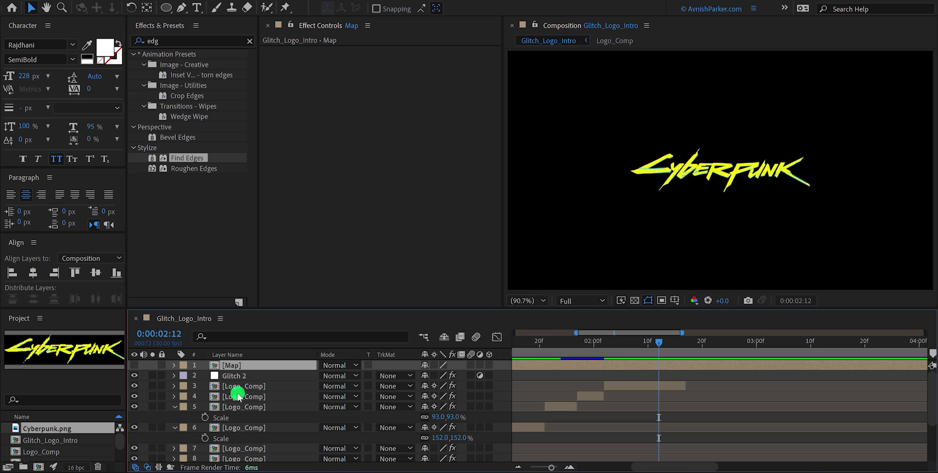
# On the duplicated logo layer below Glitch 2, set Gradient Wipe's gradient layer to Map and transition softness to 17%
pyautogui.click(258, 388)
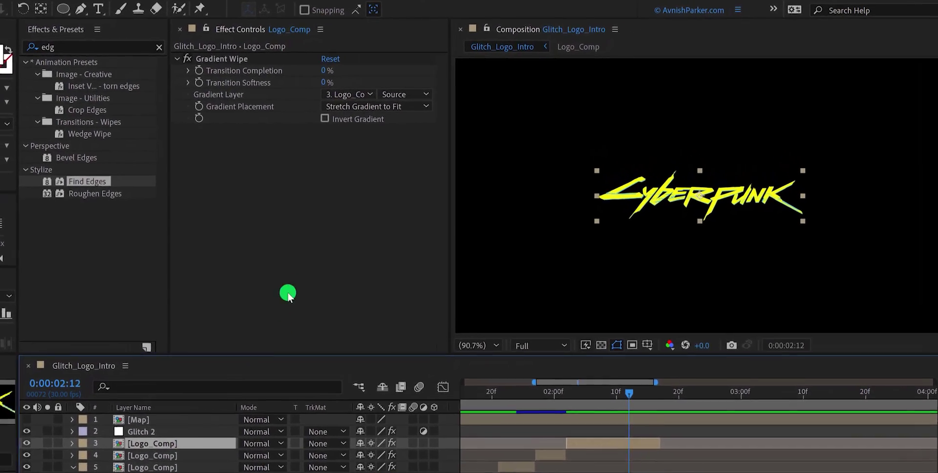
pyautogui.click(348, 94)
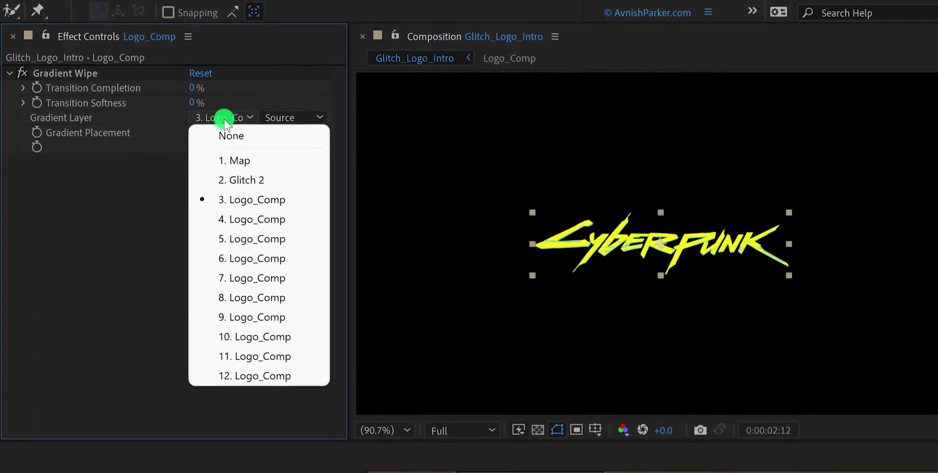
pyautogui.click(260, 161)
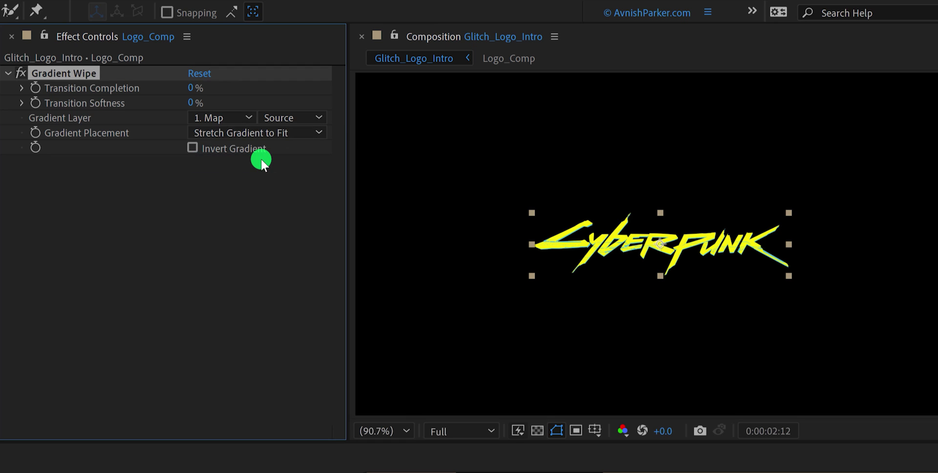
pyautogui.moveTo(192, 89); pyautogui.dragTo(174, 101)
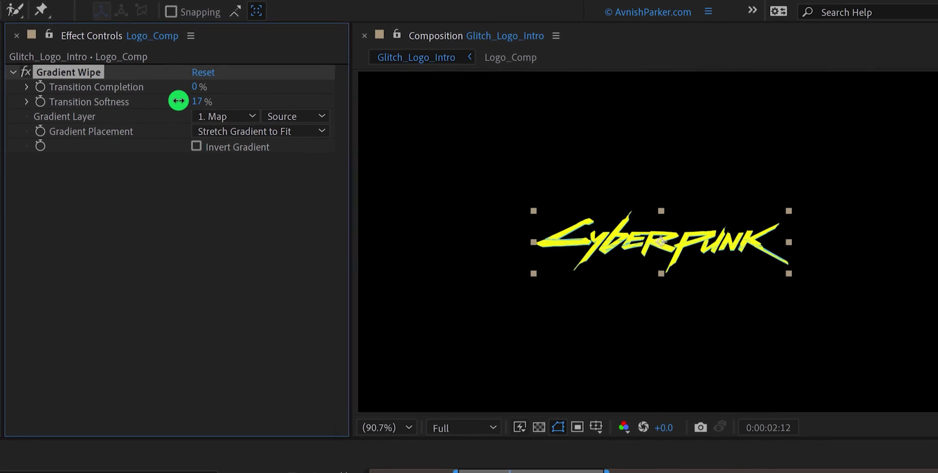
# Keyframe the Gradient Wipe's Transition Completion at 0% on 0:00:02:01 and 25% on 0:00:02:16
pyautogui.click(564, 385)
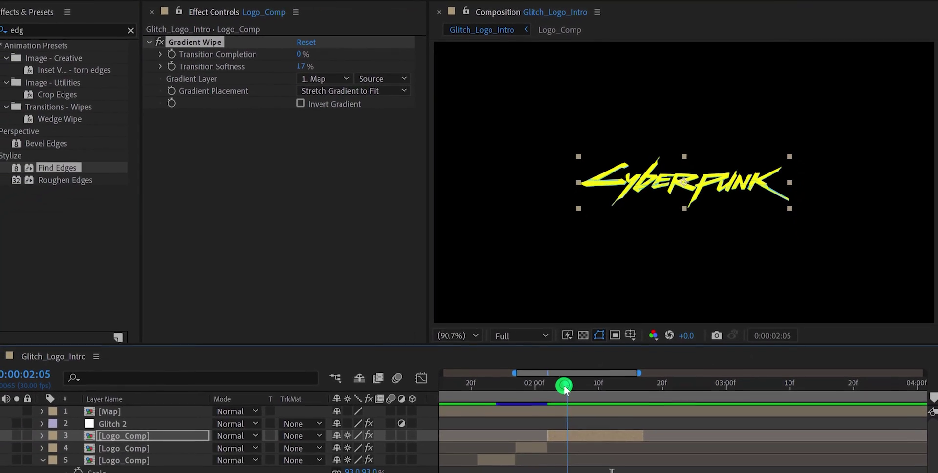
pyautogui.moveTo(565, 386); pyautogui.dragTo(541, 386)
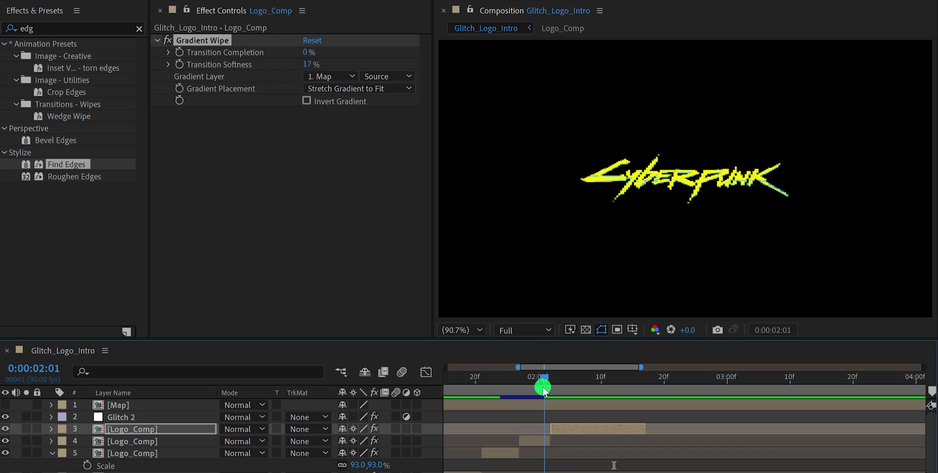
pyautogui.moveTo(551, 429); pyautogui.dragTo(555, 430)
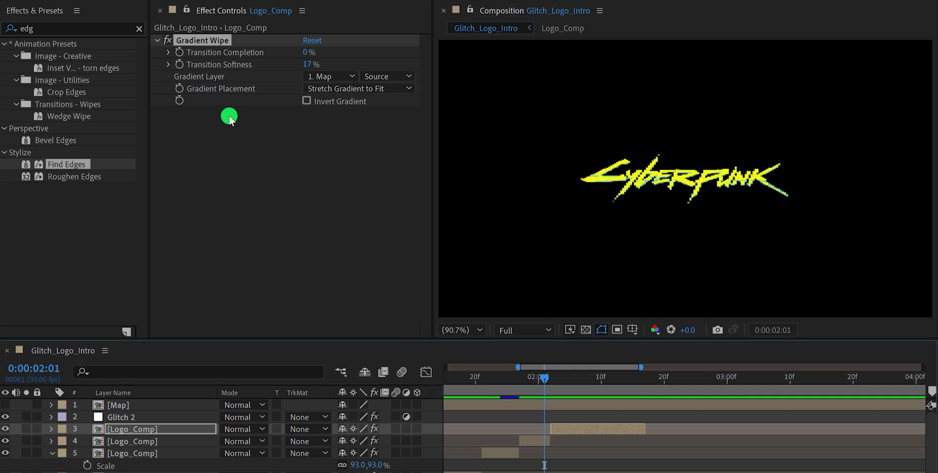
pyautogui.click(184, 54)
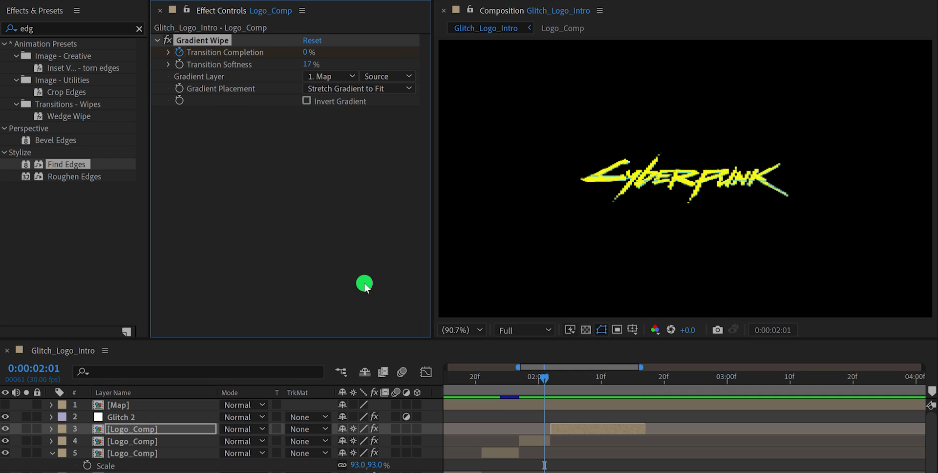
pyautogui.moveTo(600, 373); pyautogui.dragTo(606, 384)
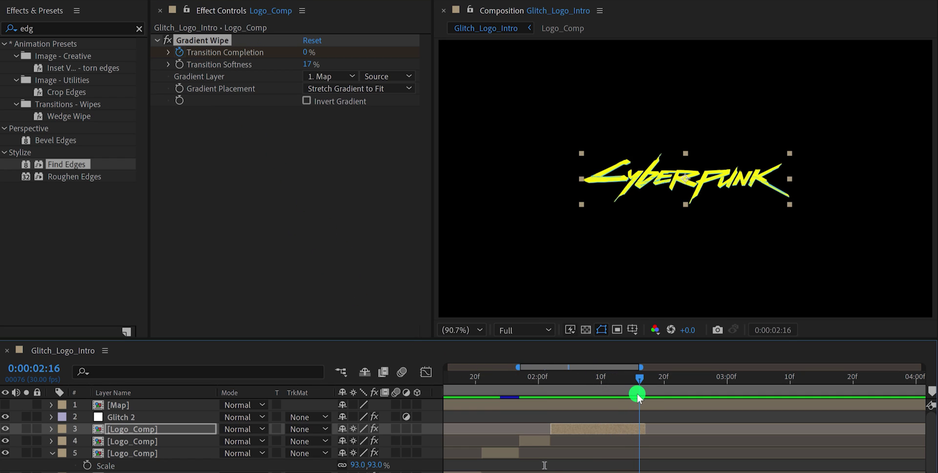
pyautogui.moveTo(303, 54); pyautogui.dragTo(331, 55)
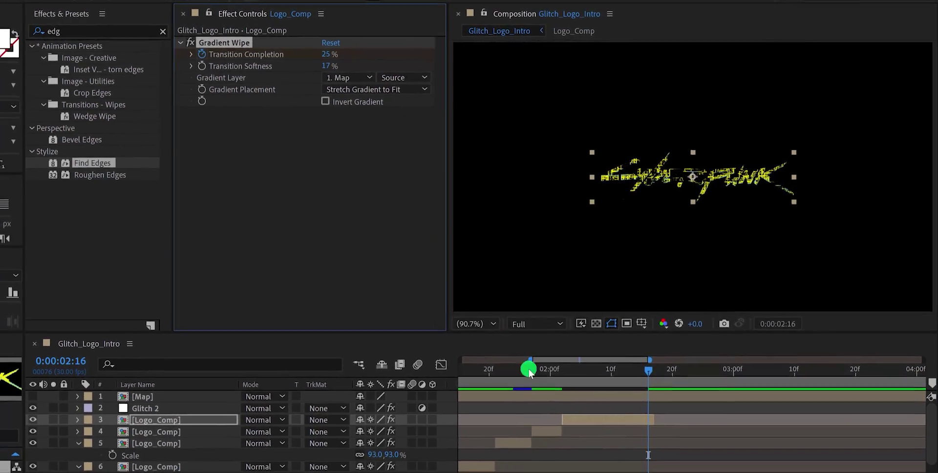
# Reveal the Gradient Wipe layer's Transition Completion keyframes, select both, and time-reverse them
pyautogui.press('u')
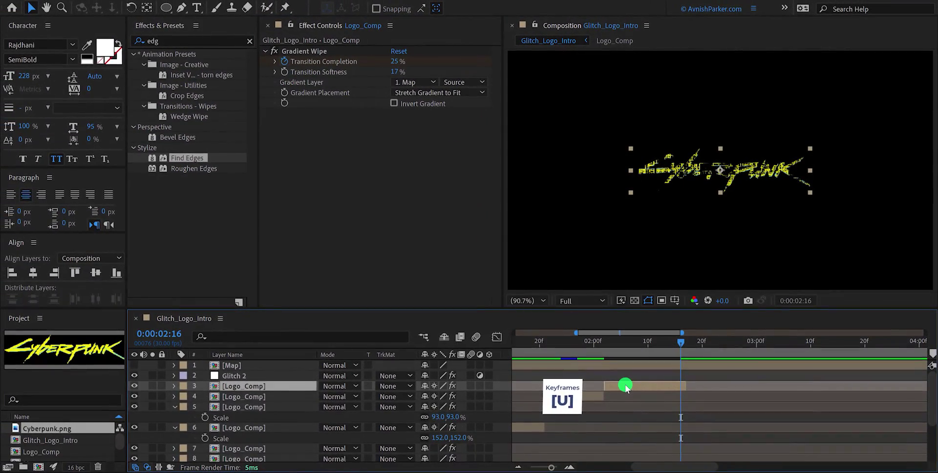
pyautogui.moveTo(597, 344); pyautogui.dragTo(647, 370)
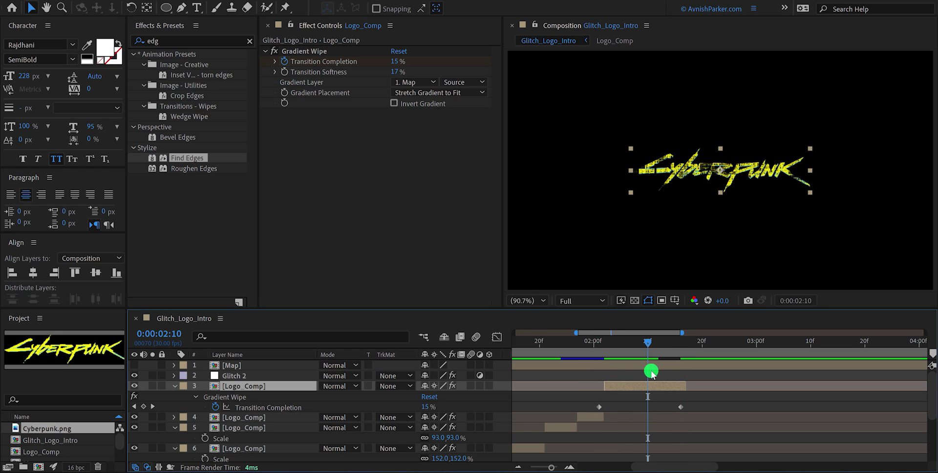
pyautogui.moveTo(696, 405); pyautogui.dragTo(597, 408)
pyautogui.rightClick(599, 406)
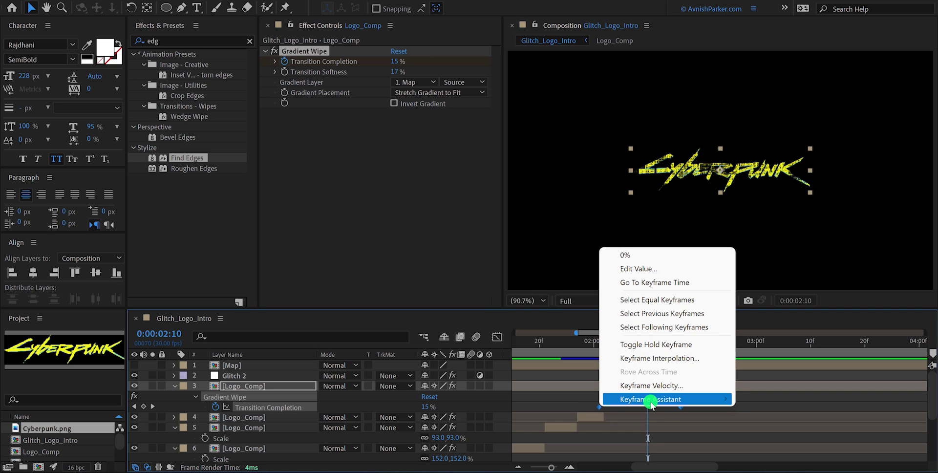
pyautogui.moveTo(650, 399)
pyautogui.click(585, 399)
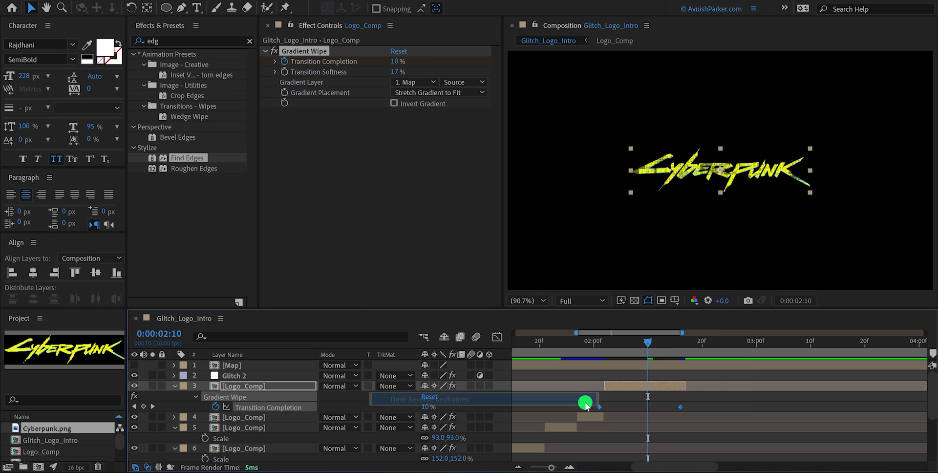
pyautogui.click(613, 404)
# Set Transition Completion to 23% at 0:00:02:16 and 75% at 0:00:02:01, and scrub through the wipe
pyautogui.moveTo(593, 341); pyautogui.dragTo(677, 373)
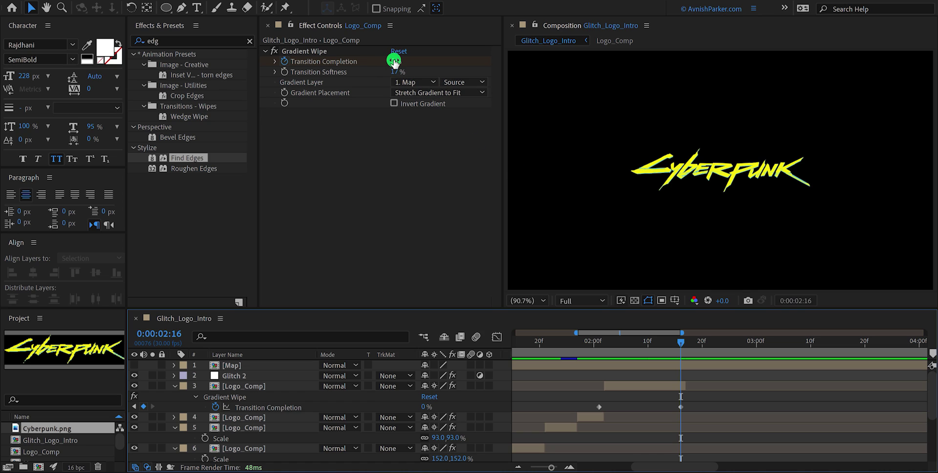
pyautogui.moveTo(394, 61); pyautogui.dragTo(411, 64)
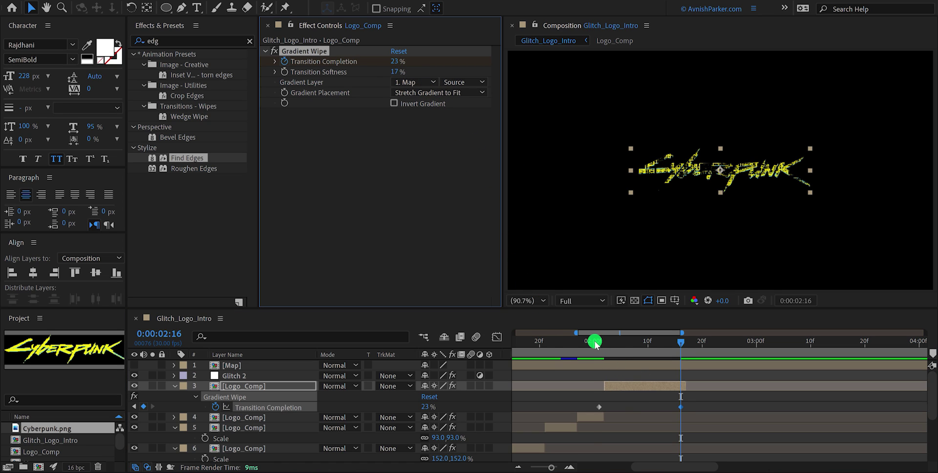
pyautogui.moveTo(595, 342); pyautogui.dragTo(602, 372)
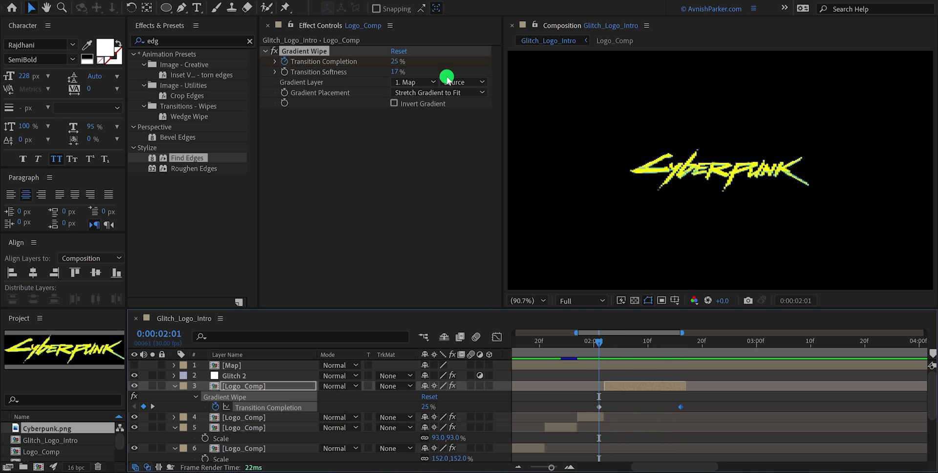
pyautogui.moveTo(393, 60); pyautogui.dragTo(406, 61)
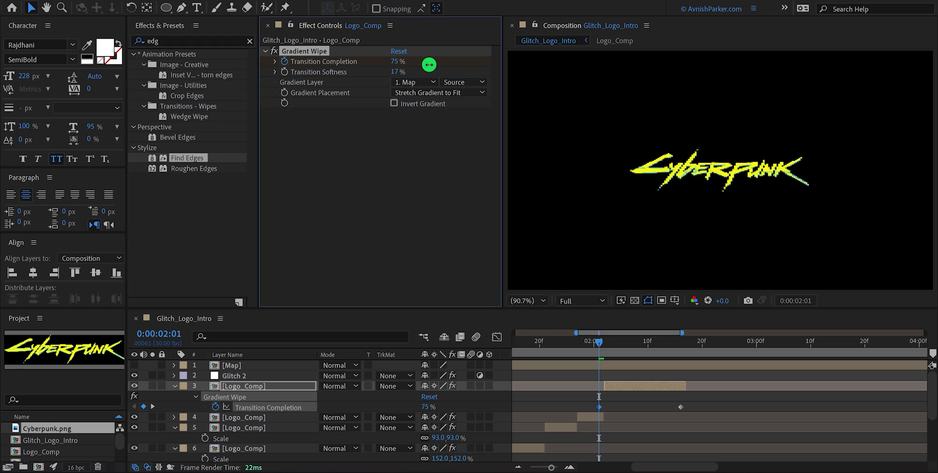
pyautogui.moveTo(617, 360); pyautogui.dragTo(659, 355)
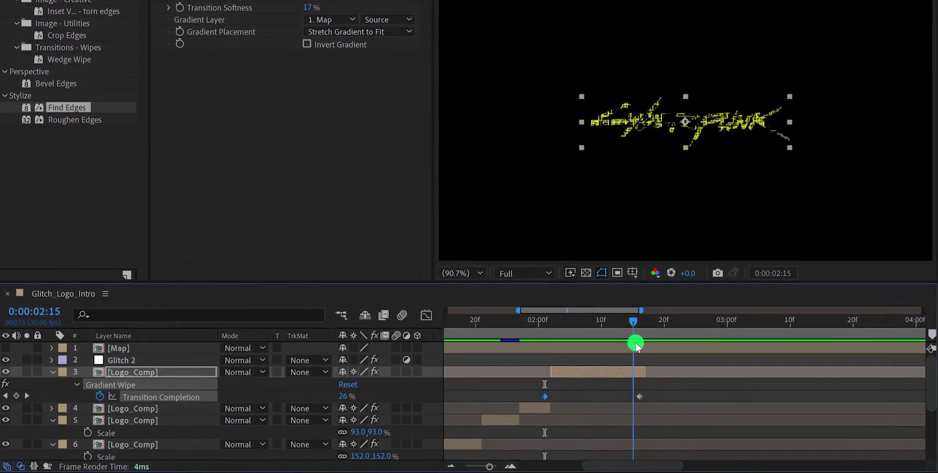
# Duplicate the Gradient Wipe logo layer and place the copy directly after the original on the timeline
pyautogui.click(611, 376)
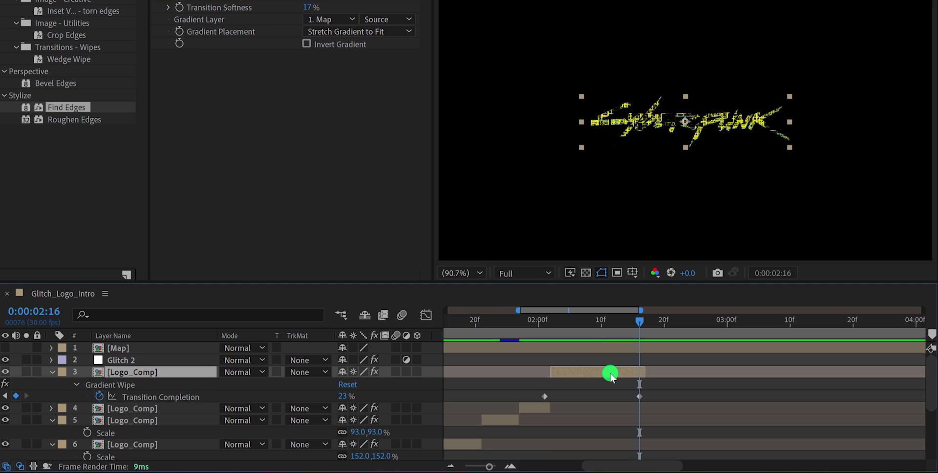
pyautogui.hotkey('ctrl', 'd')
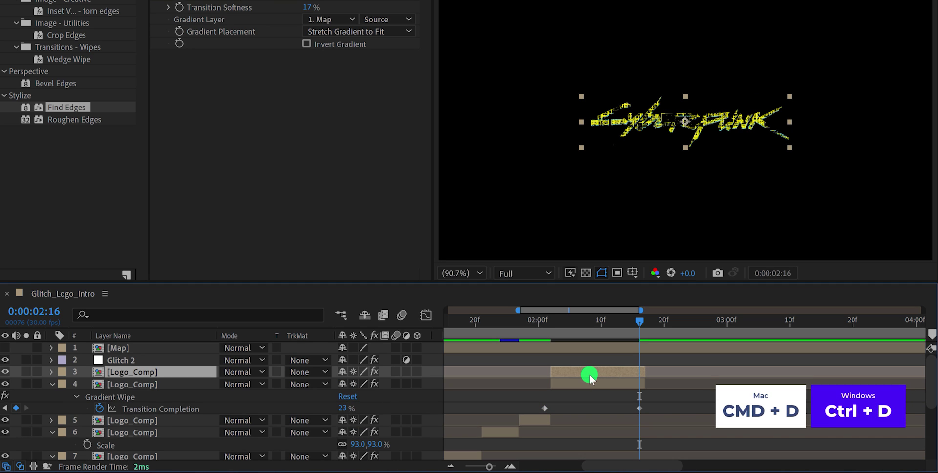
pyautogui.moveTo(590, 375); pyautogui.dragTo(679, 379)
# Replace the Gradient Wipe on the copied logo layer with the Card Wipe effect, found by searching for card
pyautogui.moveTo(644, 320); pyautogui.dragTo(681, 340)
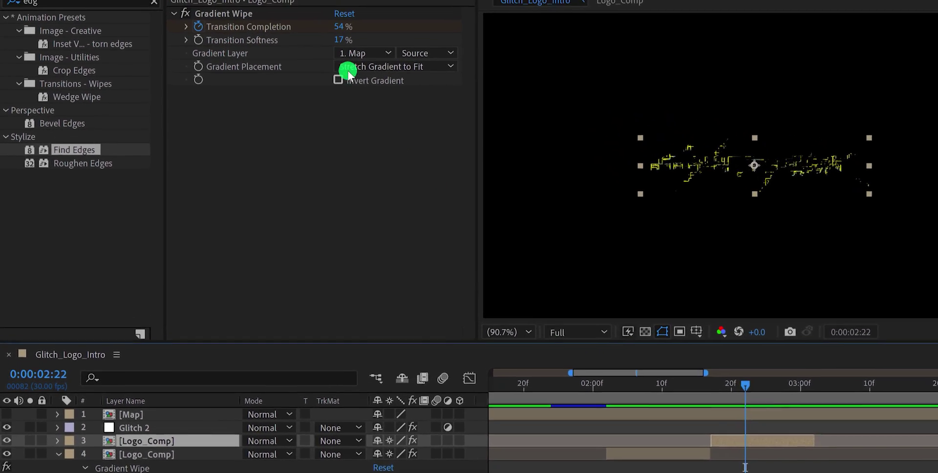
pyautogui.click(266, 48)
pyautogui.press('Delete')
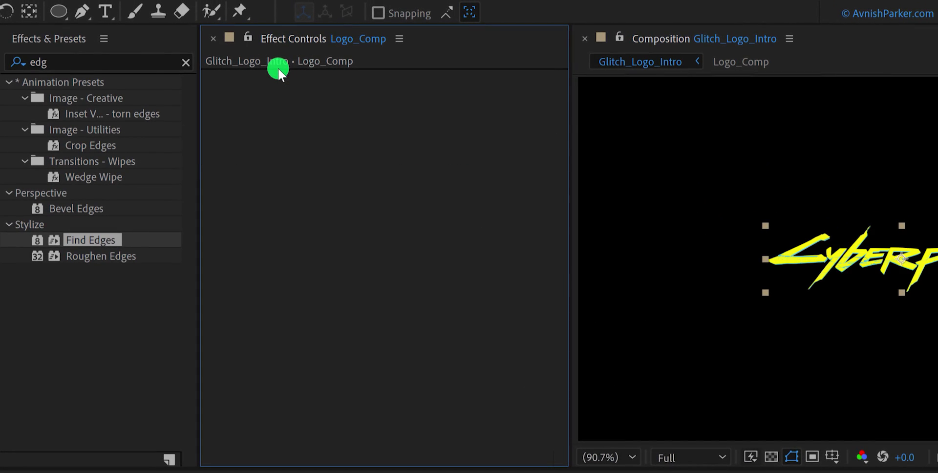
pyautogui.click(136, 67)
pyautogui.write('c')
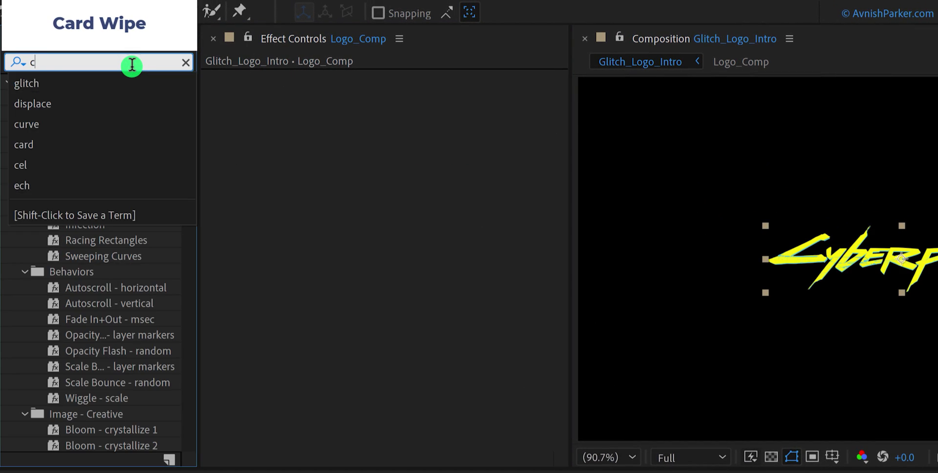
pyautogui.write('ard')
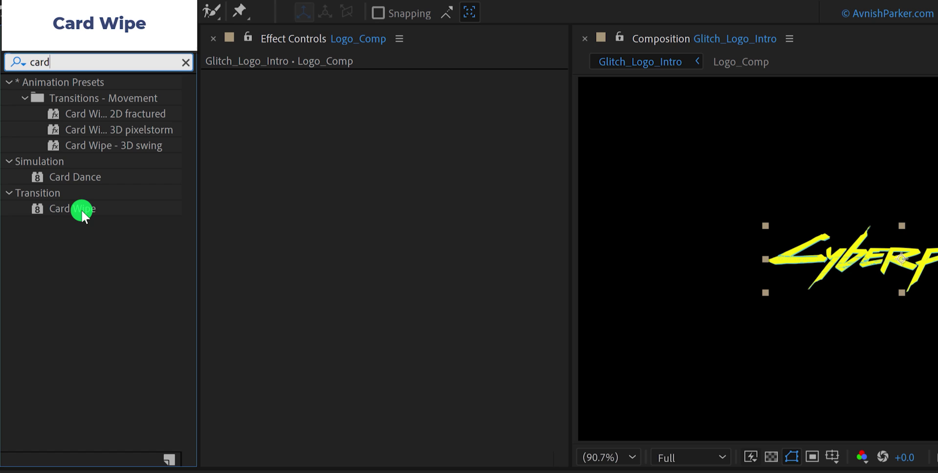
pyautogui.moveTo(78, 215); pyautogui.dragTo(390, 223)
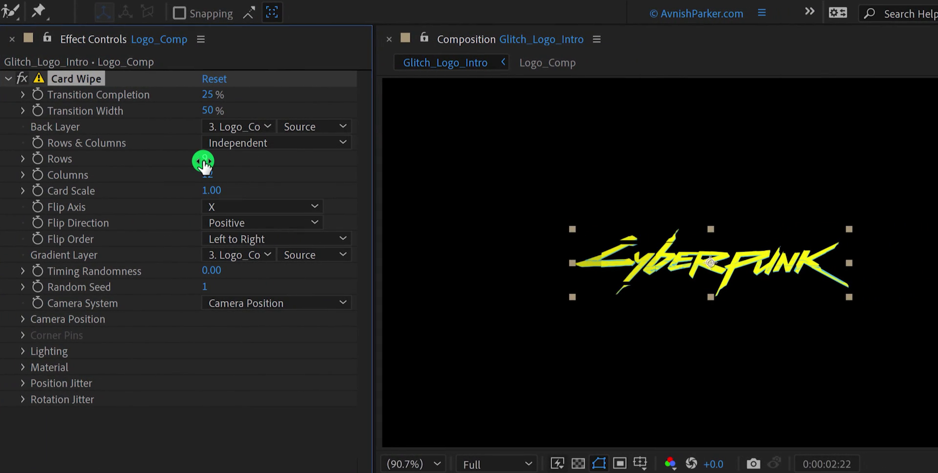
# Set the Card Wipe's Rows and Columns to 50 and its Transition Completion to 74%
pyautogui.click(204, 161)
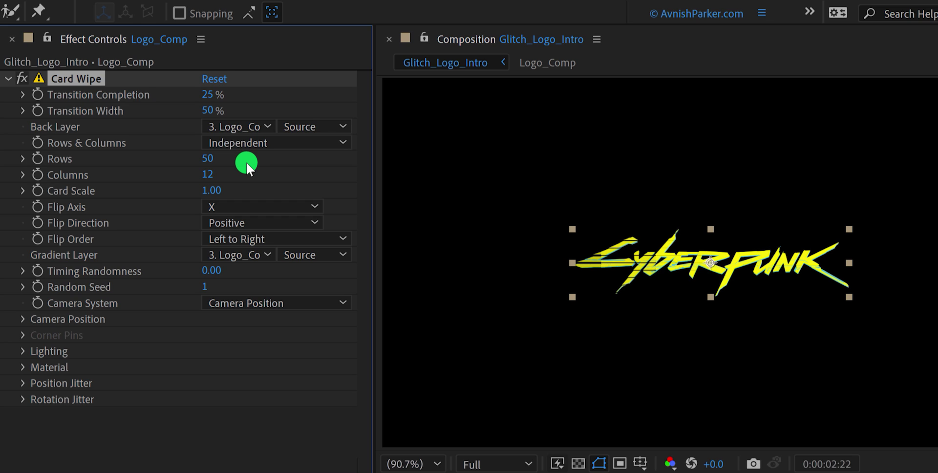
pyautogui.click(208, 175)
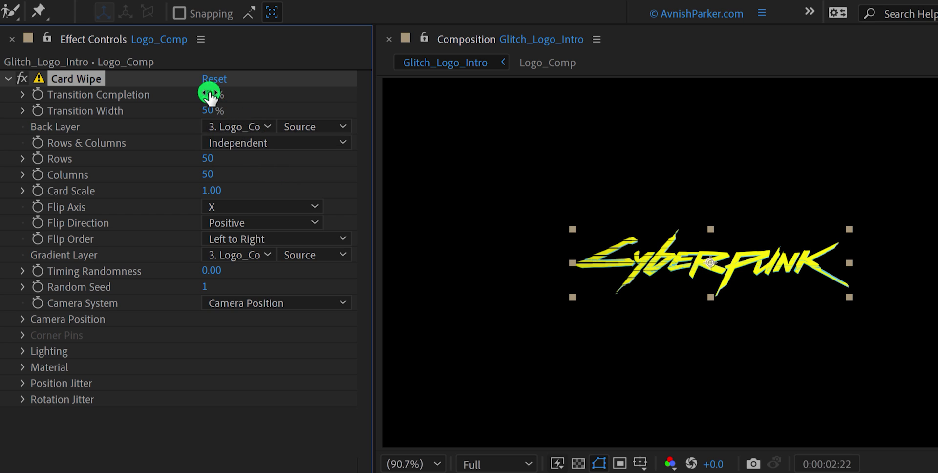
pyautogui.moveTo(207, 93); pyautogui.dragTo(226, 94)
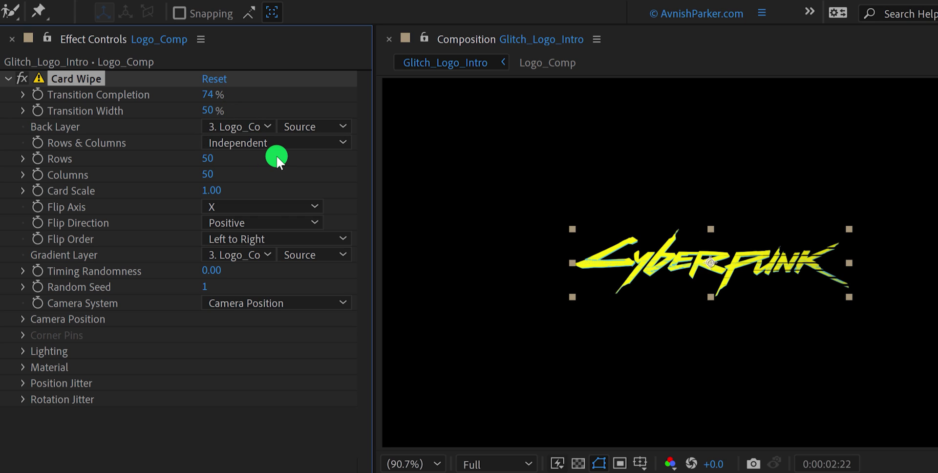
# Set the Card Wipe's Flip Axis and Flip Direction to Random and its Flip Order to Right to Left
pyautogui.click(264, 206)
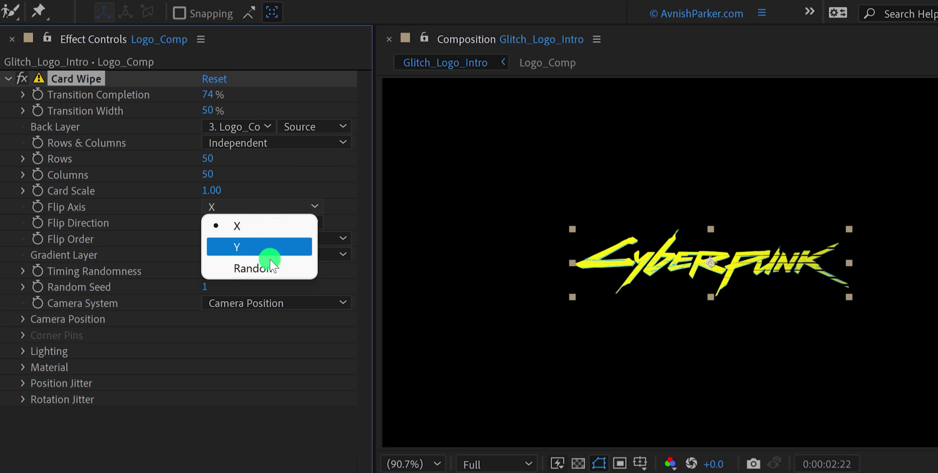
pyautogui.click(270, 266)
pyautogui.click(248, 221)
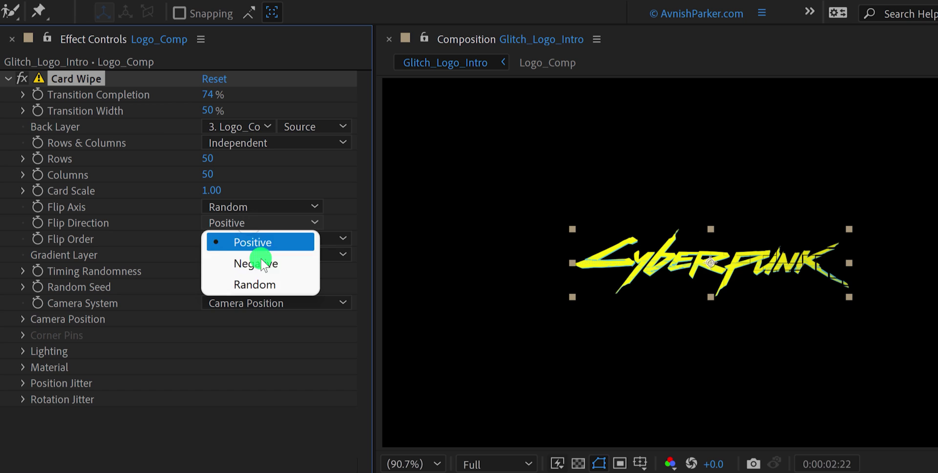
pyautogui.click(261, 283)
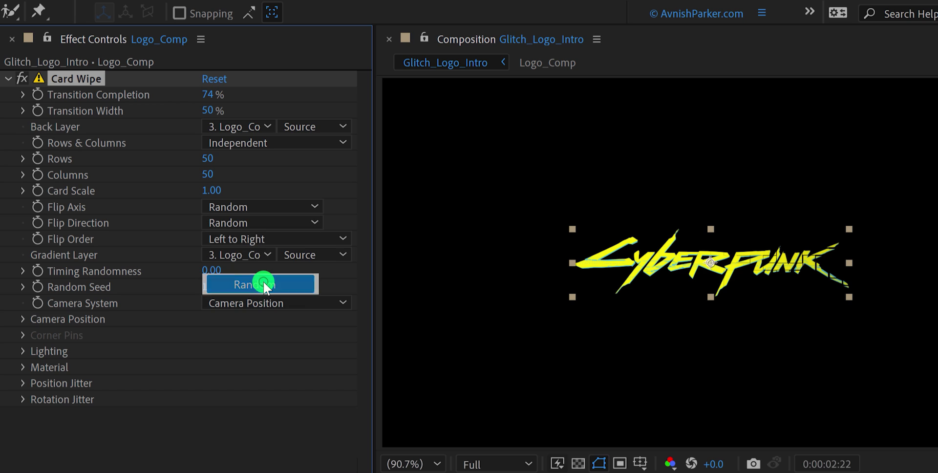
pyautogui.click(250, 240)
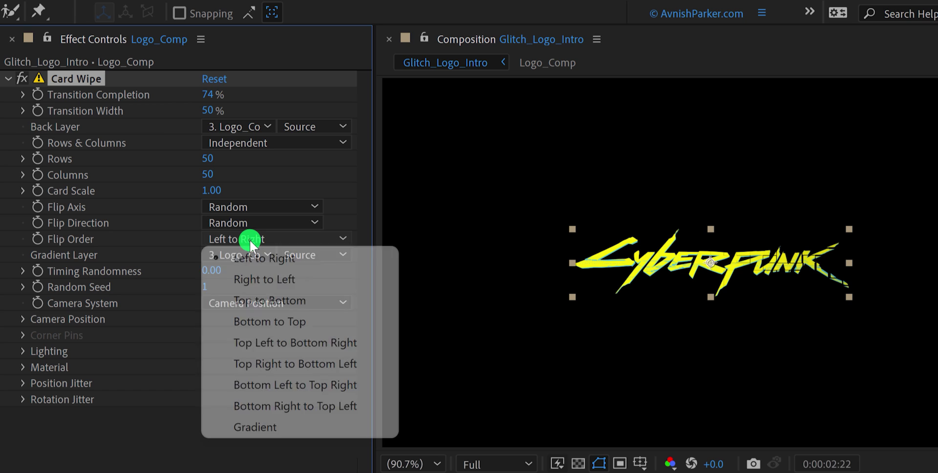
pyautogui.click(268, 274)
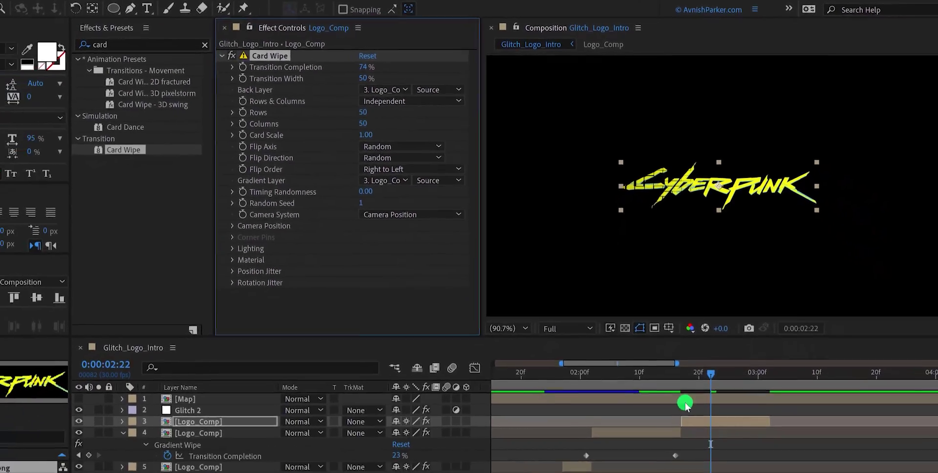
# Set Transition Width to 100% and keyframe Transition Completion from scattered logo fragments at 0:00:02:17 to 100% at 0:00:03:00
pyautogui.click(691, 373)
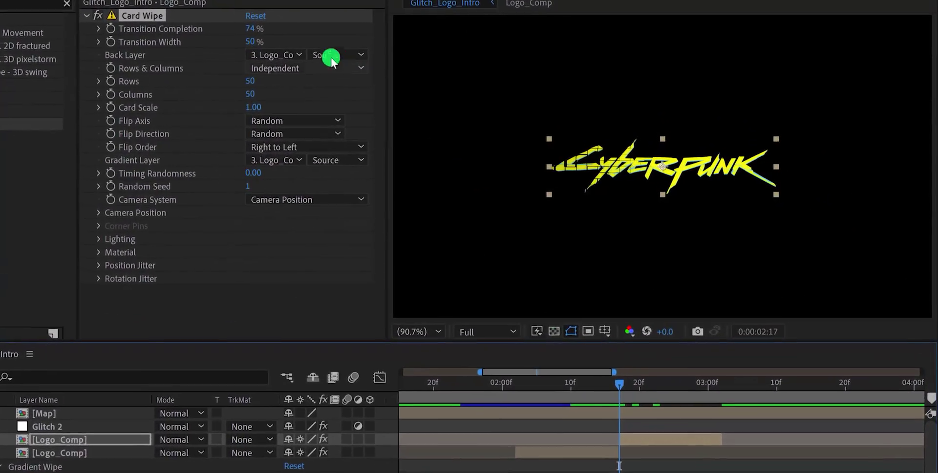
pyautogui.moveTo(254, 29); pyautogui.dragTo(285, 54)
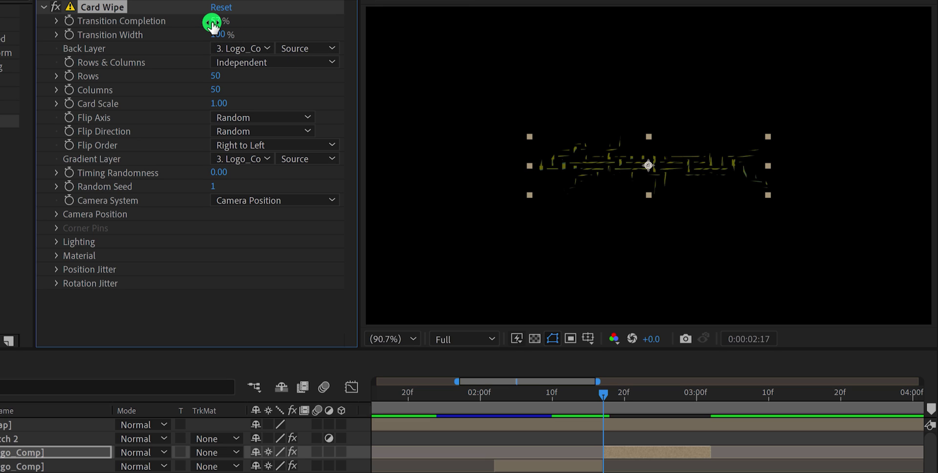
pyautogui.moveTo(212, 22)
pyautogui.mouseDown()
pyautogui.moveTo(230, 21)
pyautogui.moveTo(207, 23)
pyautogui.mouseUp()
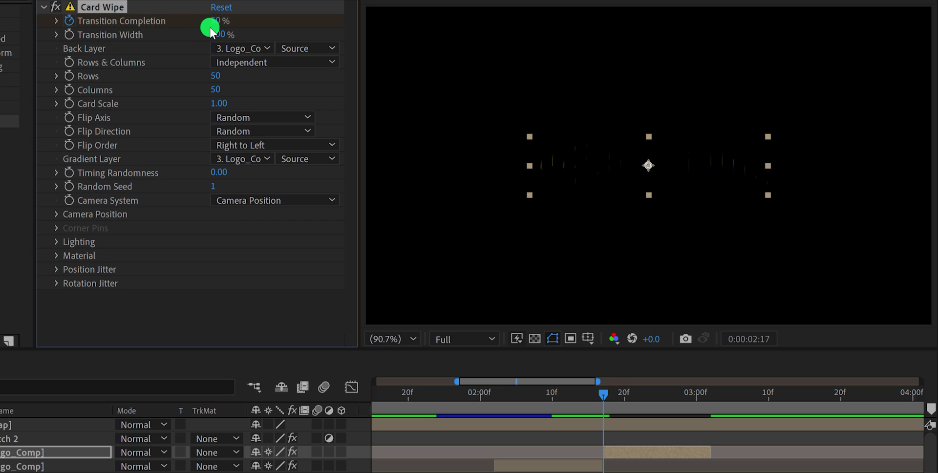
pyautogui.moveTo(220, 22)
pyautogui.mouseDown()
pyautogui.moveTo(232, 21)
pyautogui.moveTo(223, 22)
pyautogui.mouseUp()
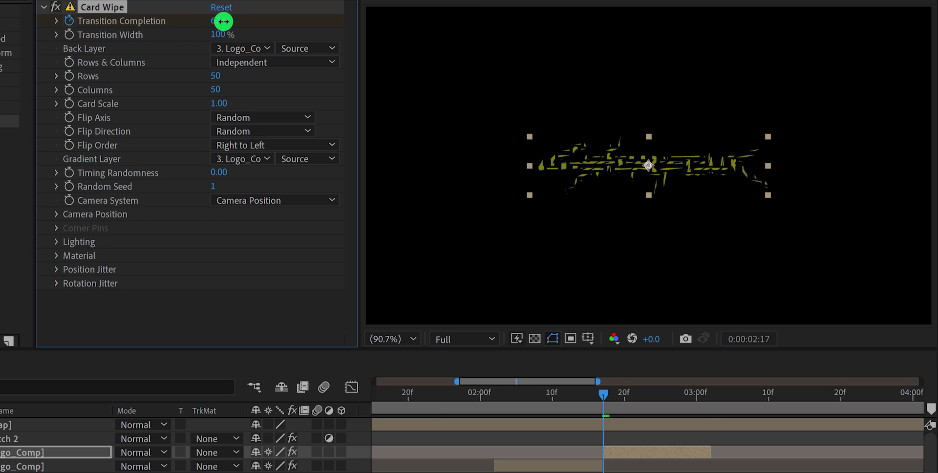
pyautogui.moveTo(677, 392); pyautogui.dragTo(696, 400)
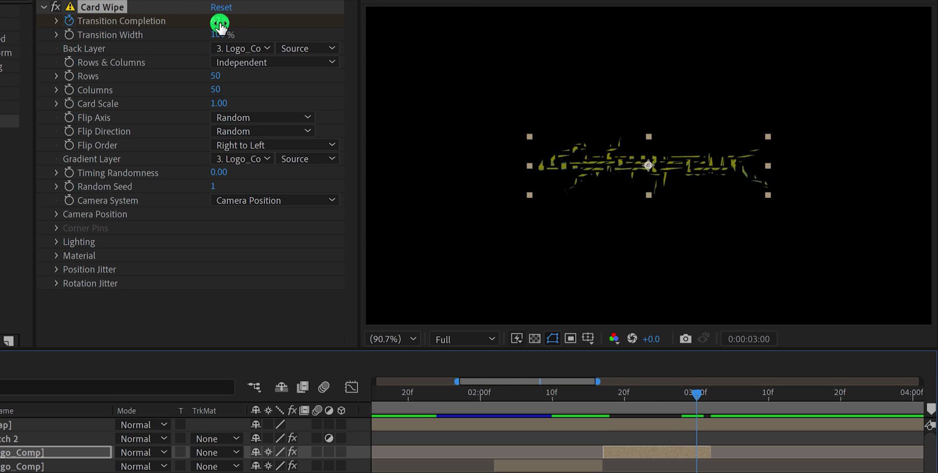
pyautogui.moveTo(220, 23); pyautogui.dragTo(276, 21)
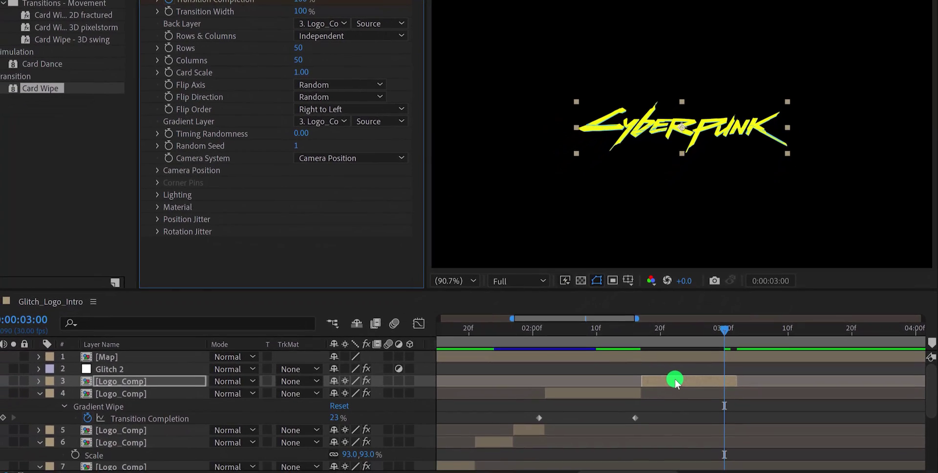
# Reveal the Card Wipe layer's Transition Completion keyframes, apply Easy Ease to both, and preview the animation
pyautogui.press('u')
pyautogui.click(736, 401)
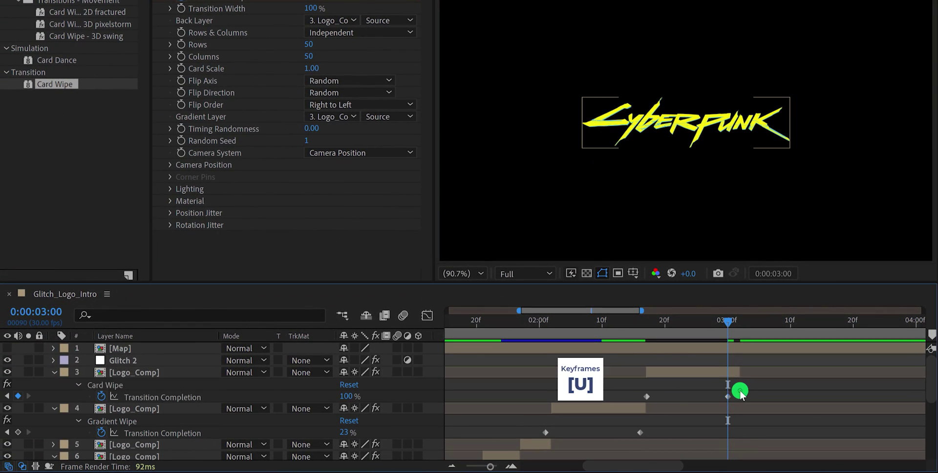
pyautogui.moveTo(740, 391); pyautogui.dragTo(635, 401)
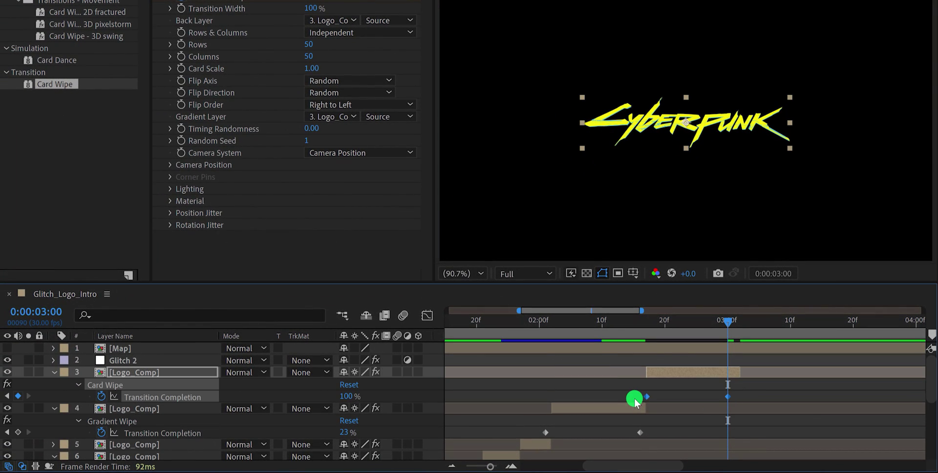
pyautogui.press('F9')
pyautogui.press('space')
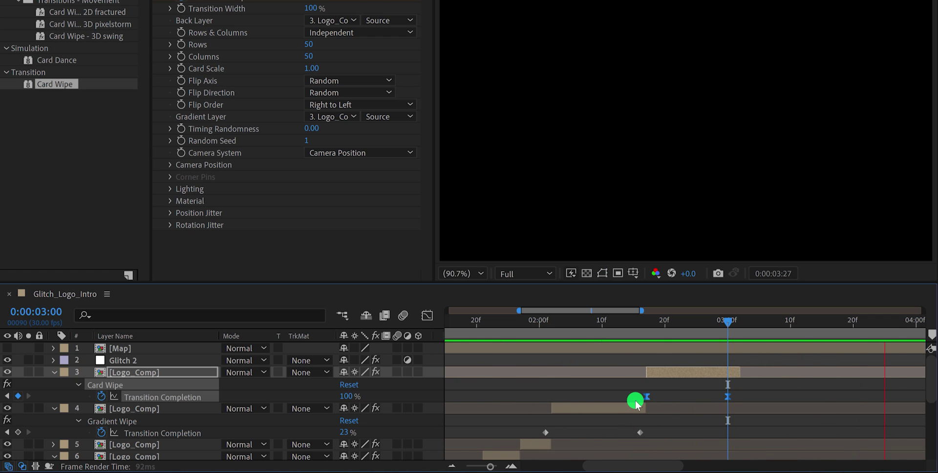
pyautogui.press('space')
# Shift the Card Wipe logo layer earlier to start at about 0:00:02:12, overlapping the Gradient Wipe layer, and preview it
pyautogui.press('-')
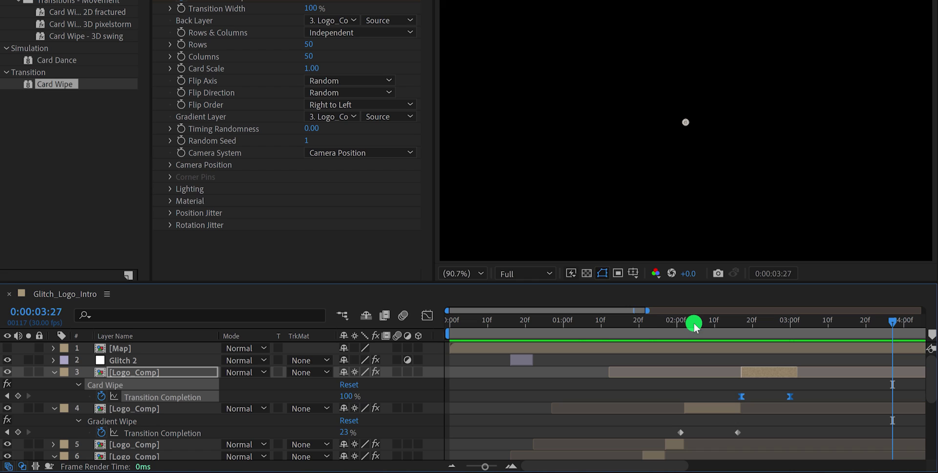
pyautogui.moveTo(694, 323); pyautogui.dragTo(747, 376)
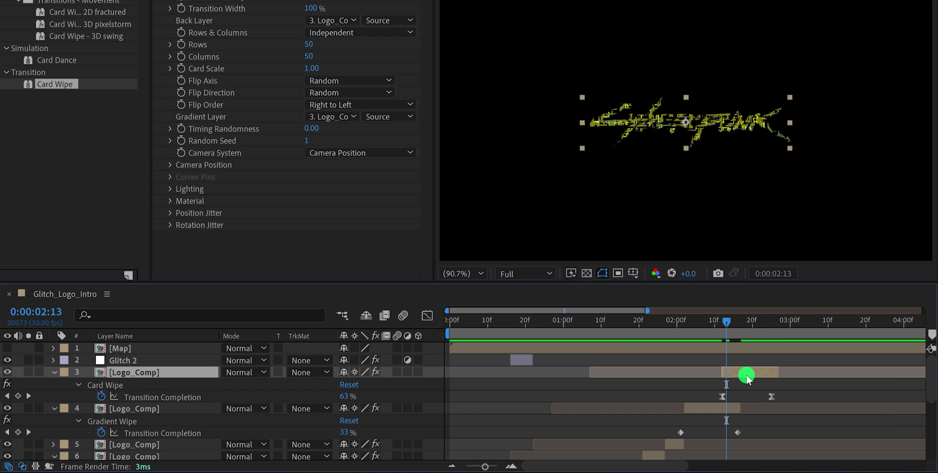
pyautogui.press('space')
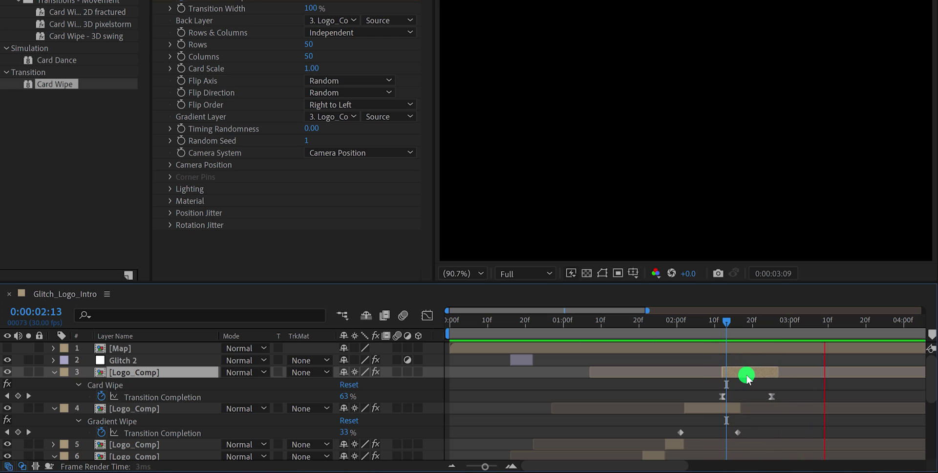
pyautogui.press('space')
# Extend the end of the Card Wipe logo layer to just past 7 seconds and preview the sequence
pyautogui.moveTo(778, 371); pyautogui.dragTo(866, 376)
pyautogui.press('-')
pyautogui.press('-')
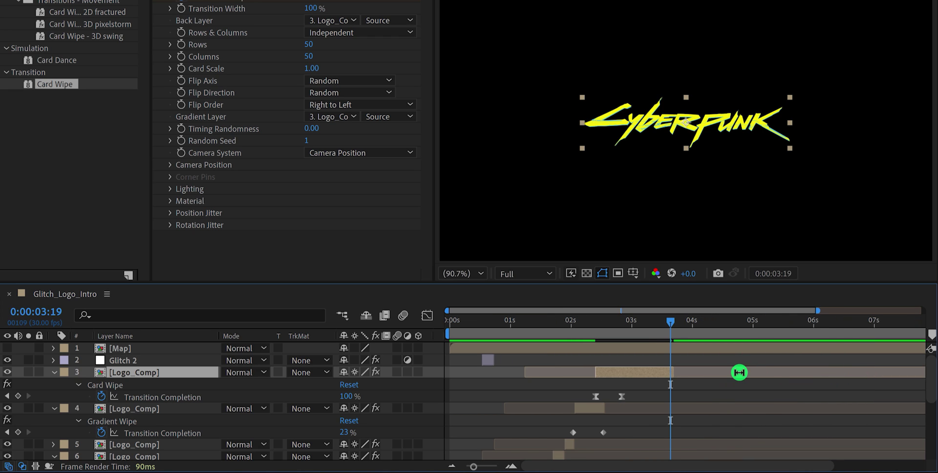
pyautogui.moveTo(680, 372); pyautogui.dragTo(881, 372)
pyautogui.press('space')
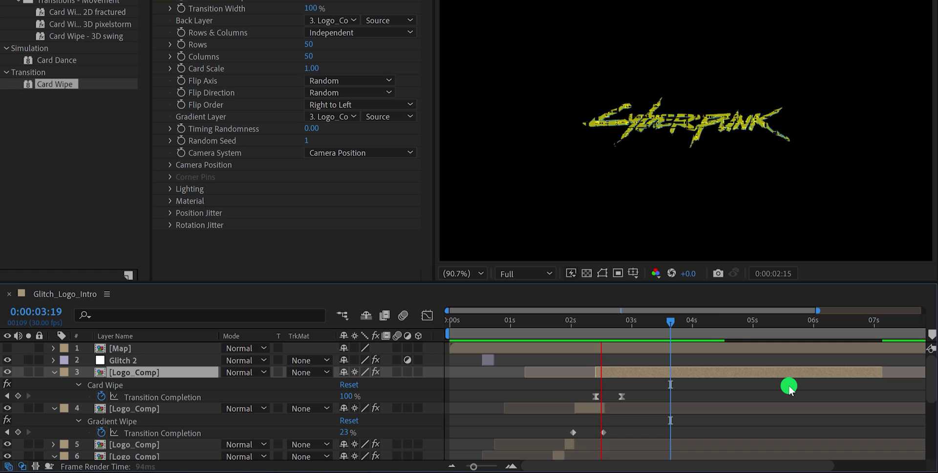
pyautogui.press('space')
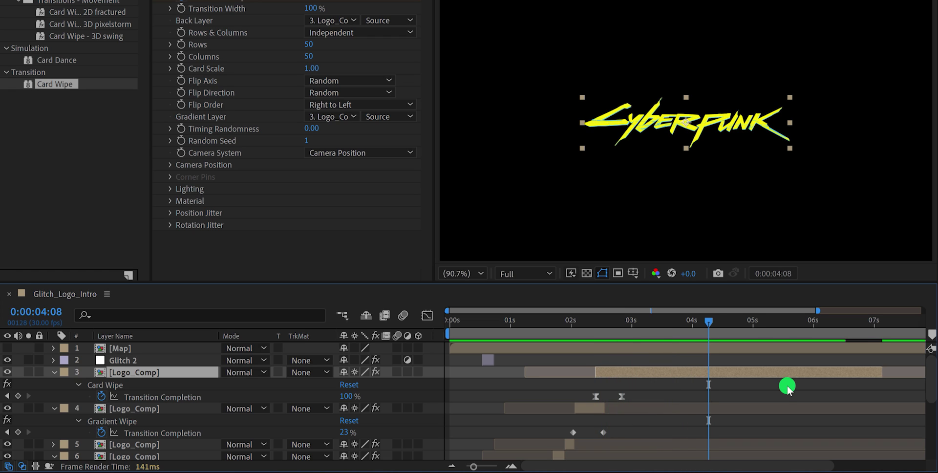
# Collapse the revealed keyframe properties and pre-compose all layers into a composition named Logo Animation
pyautogui.click(437, 390)
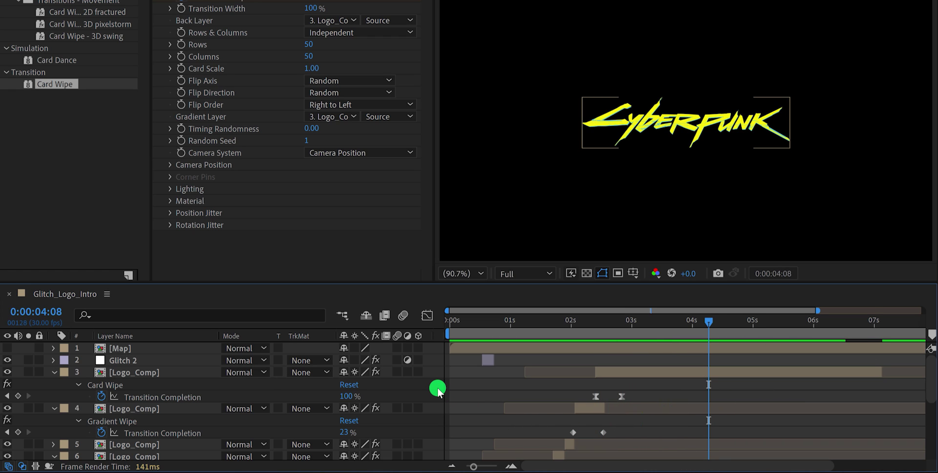
pyautogui.press('u')
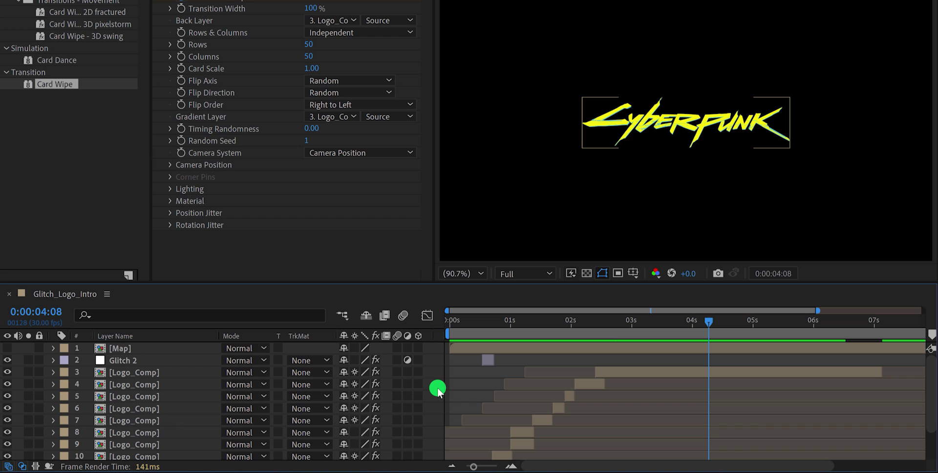
pyautogui.hotkey('ctrl', 'a')
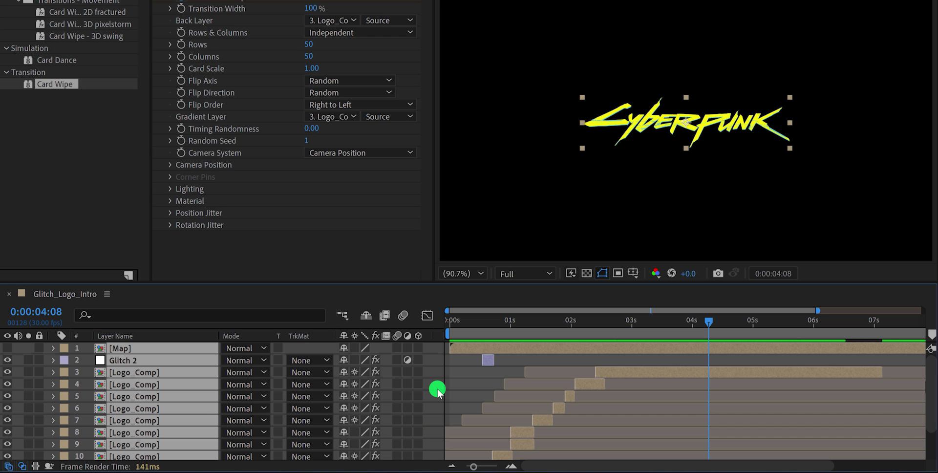
pyautogui.rightClick(178, 377)
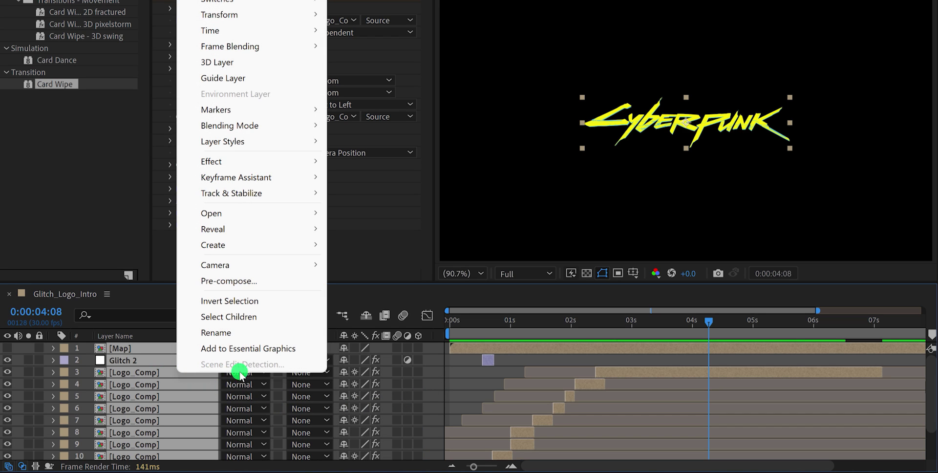
pyautogui.click(283, 281)
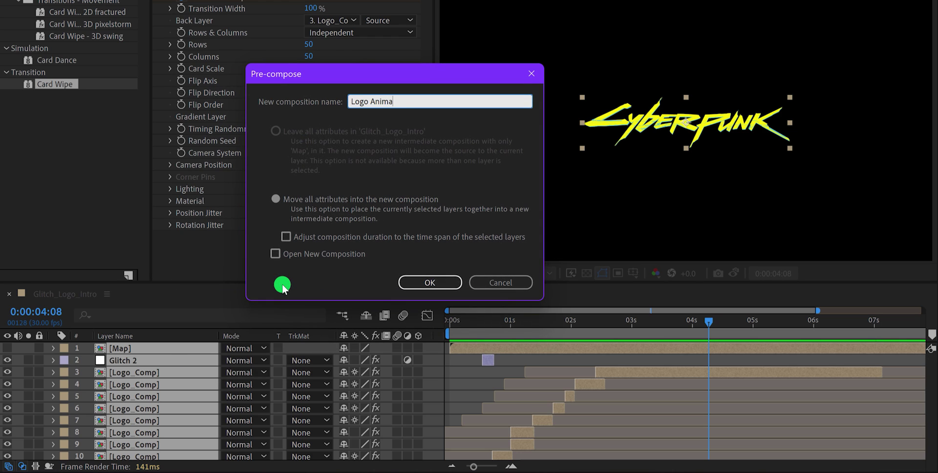
pyautogui.click(430, 282)
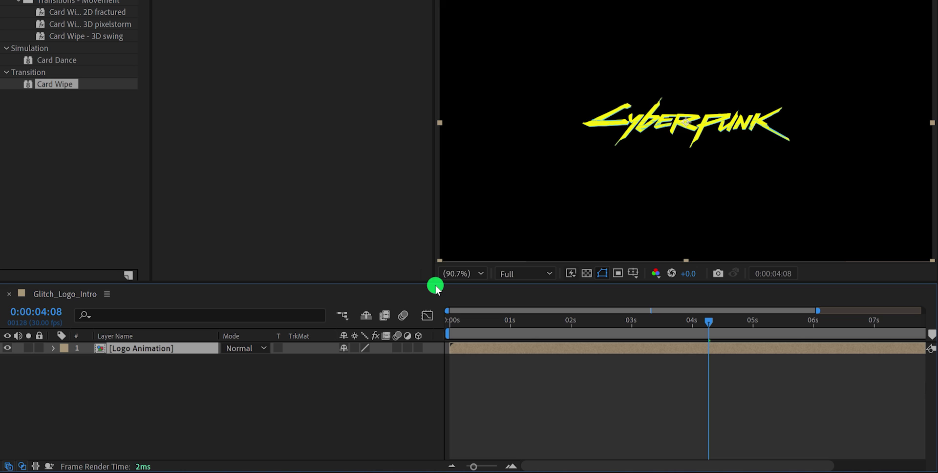
# Duplicate the Logo Animation layer
pyautogui.click(147, 394)
pyautogui.click(147, 348)
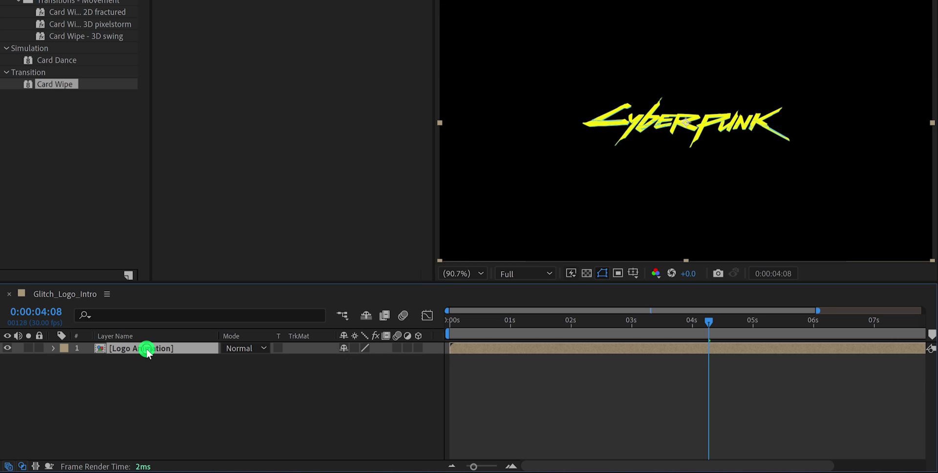
pyautogui.hotkey('ctrl', 'd')
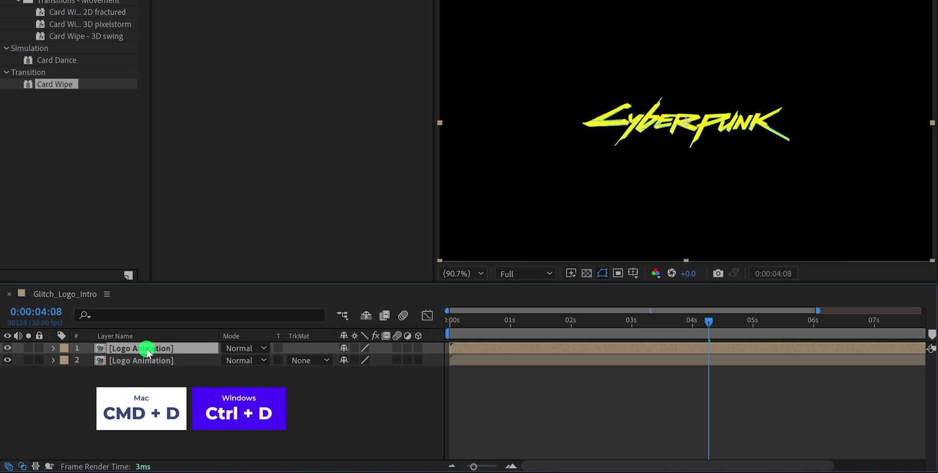
# Rename the lower Logo Animation layer as Logo Reflection Floor and turn it into a 3D layer
pyautogui.click(152, 360)
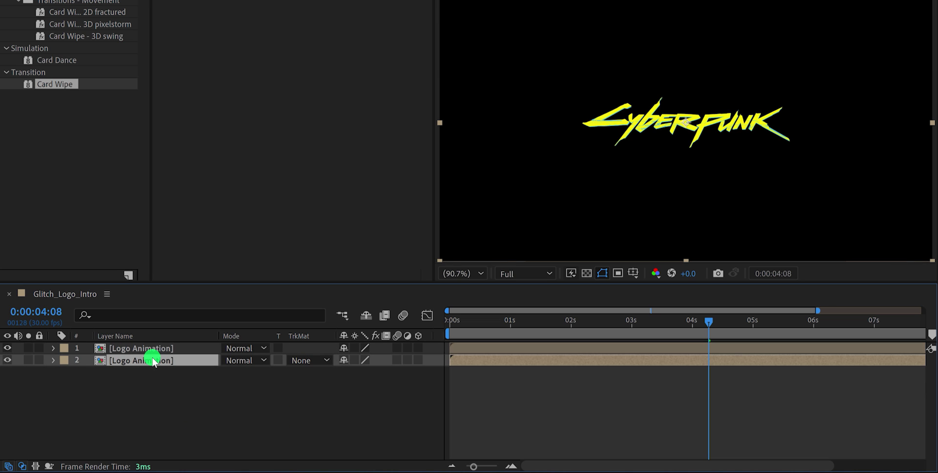
pyautogui.press('Return')
pyautogui.write('Logo Reflection')
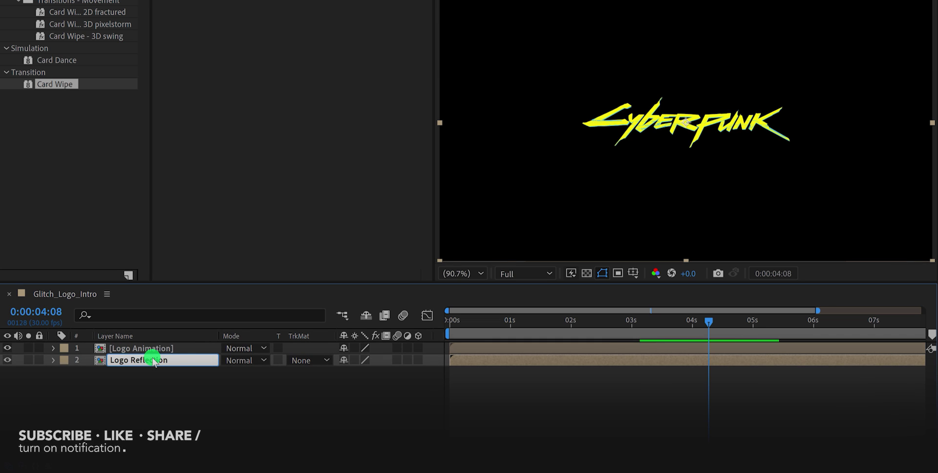
pyautogui.write(' Floor')
pyautogui.press('Return')
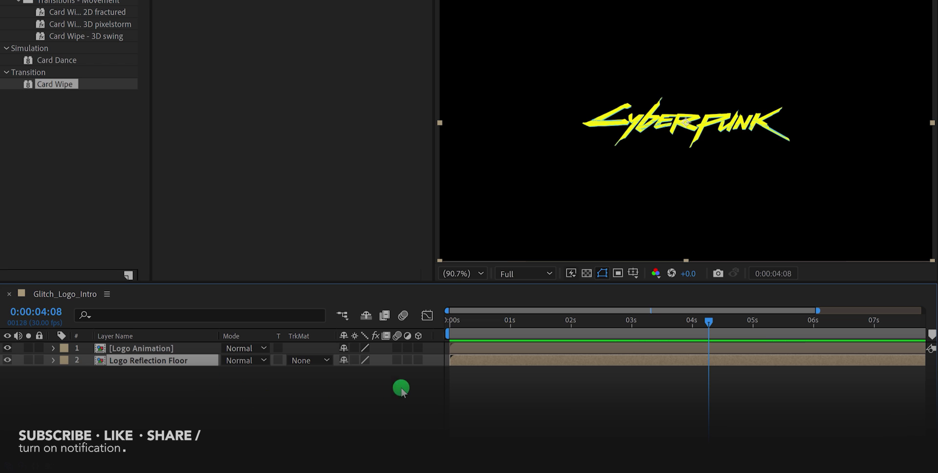
pyautogui.click(417, 361)
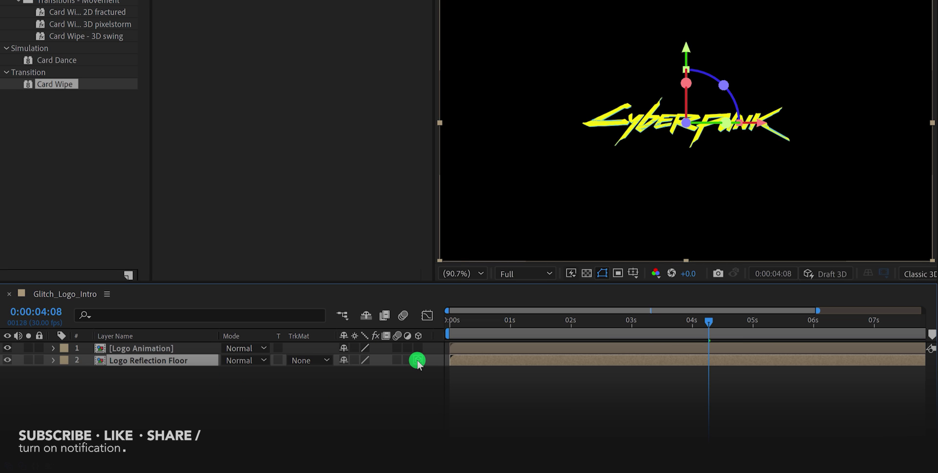
# Set the Logo Reflection Floor layer's X Rotation to 90° and move the layer down below the main logo
pyautogui.press('r')
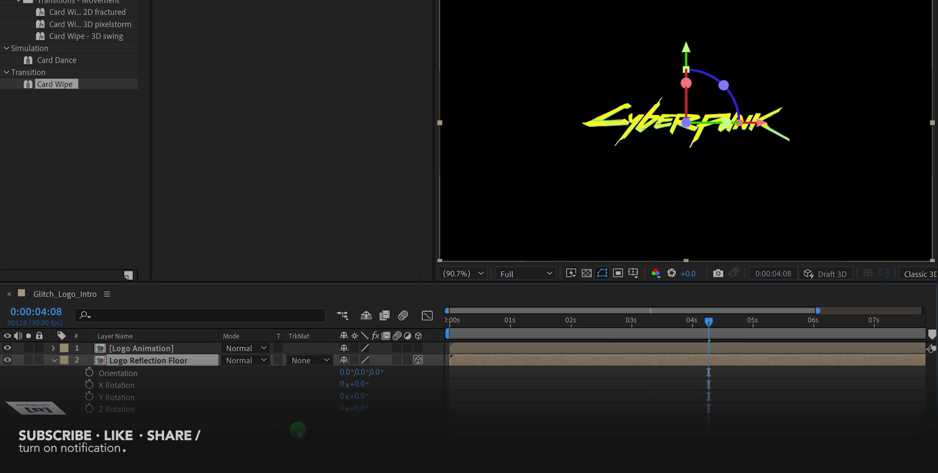
pyautogui.click(362, 385)
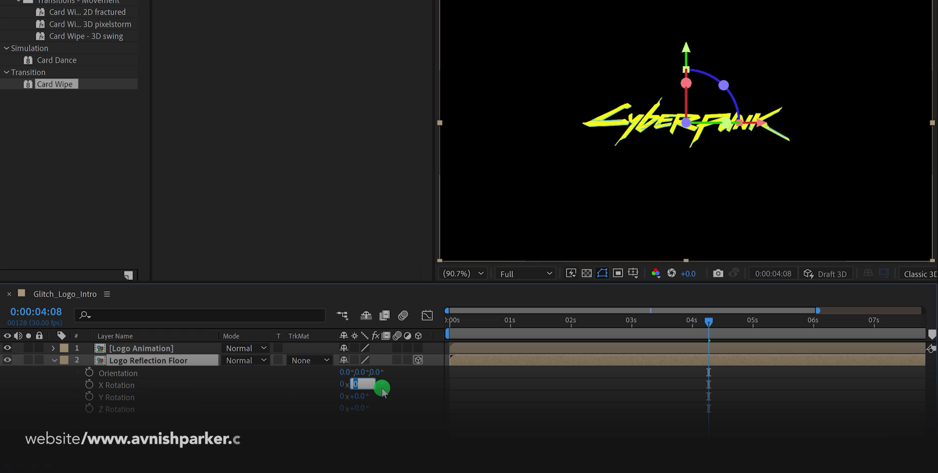
pyautogui.press('Return')
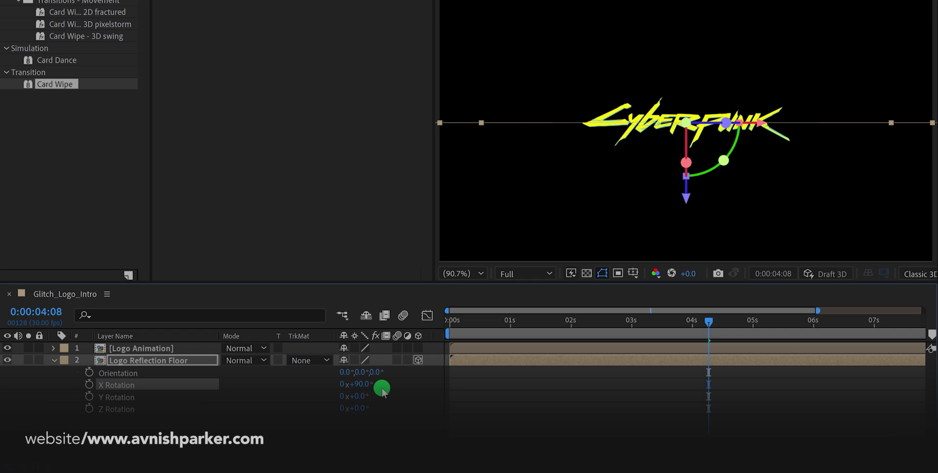
pyautogui.moveTo(693, 215); pyautogui.dragTo(684, 284)
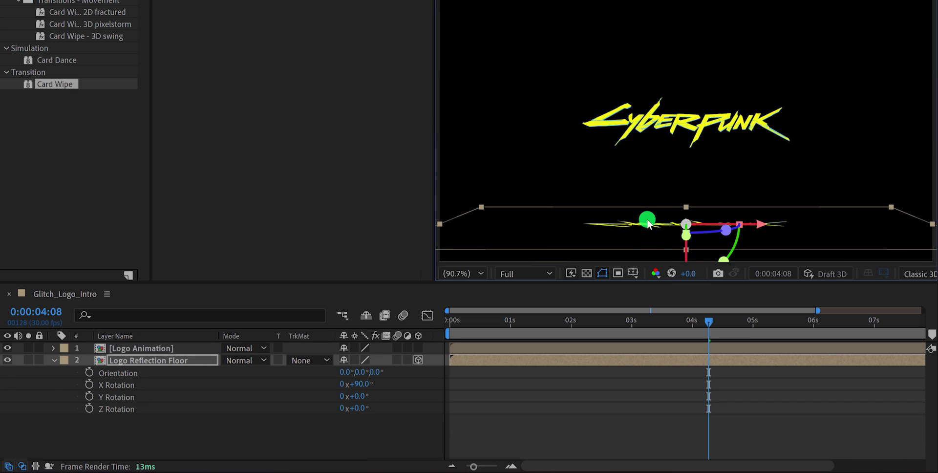
pyautogui.moveTo(649, 224); pyautogui.dragTo(649, 222)
# Set the Logo Reflection Floor layer's X Rotation to 100° and deselect the layer
pyautogui.click(417, 380)
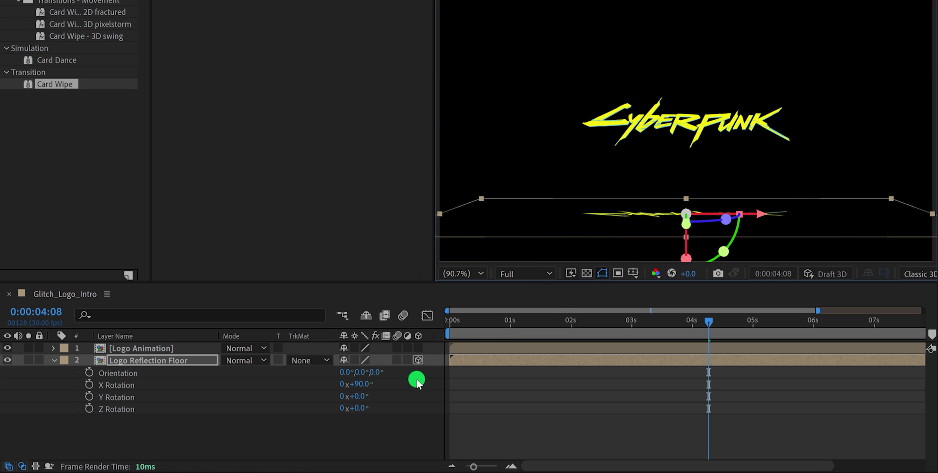
pyautogui.write('100')
pyautogui.press('Return')
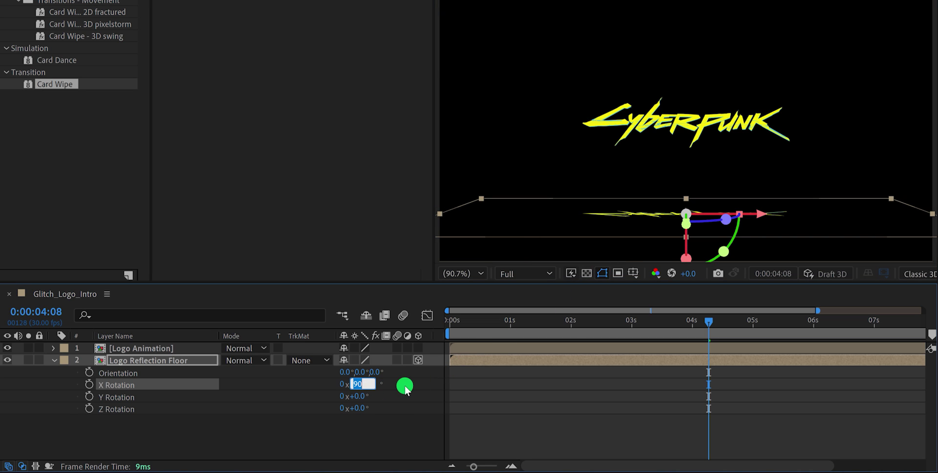
pyautogui.click(405, 388)
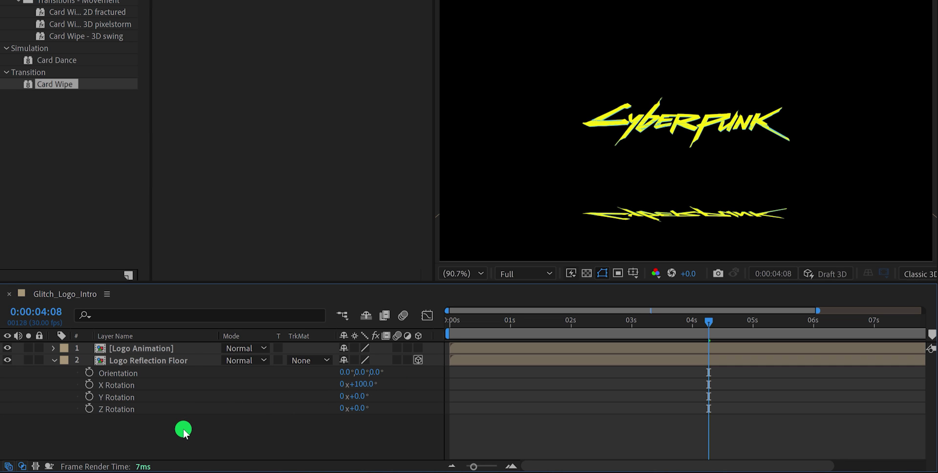
# Find the Compound Blur effect and apply it to the Logo Reflection Floor layer
pyautogui.click(131, 360)
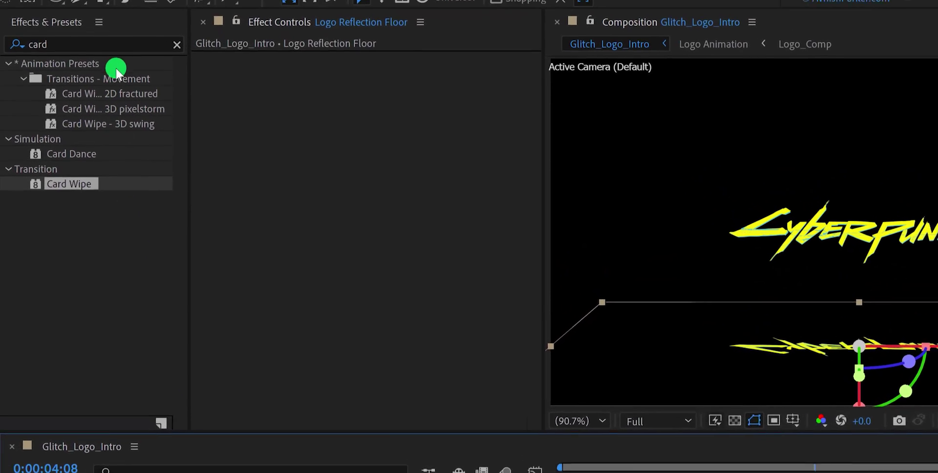
pyautogui.doubleClick(120, 40)
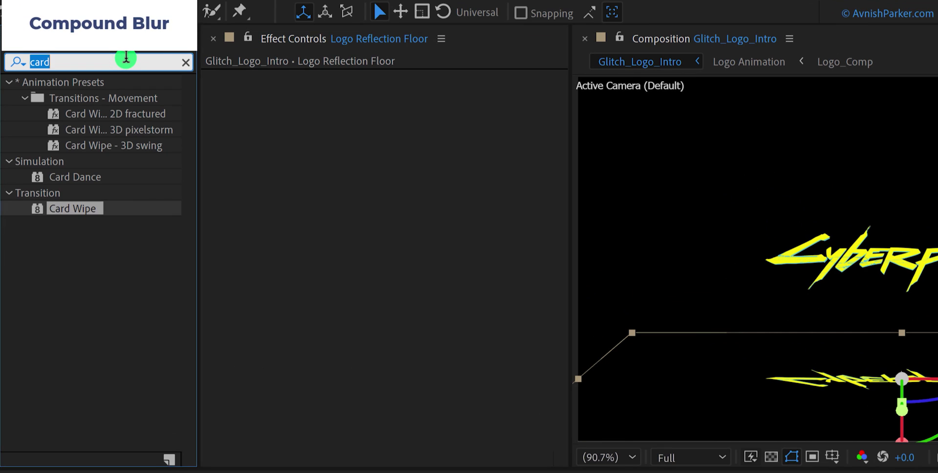
pyautogui.write('comp')
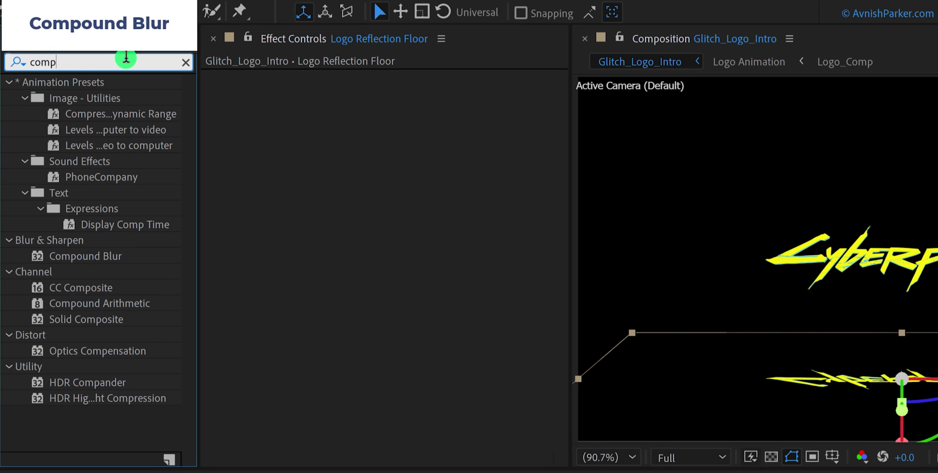
pyautogui.moveTo(100, 256); pyautogui.dragTo(346, 268)
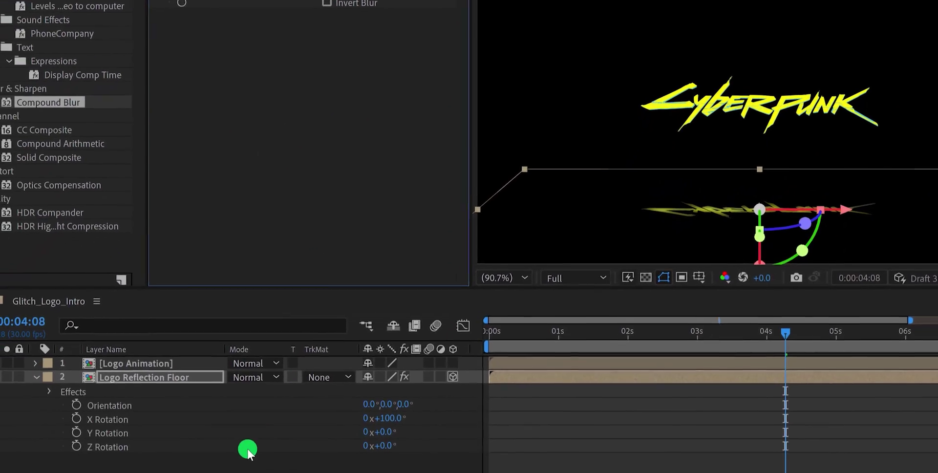
# Create a black 1920 × 1080 px solid layer named Floor
pyautogui.rightClick(232, 460)
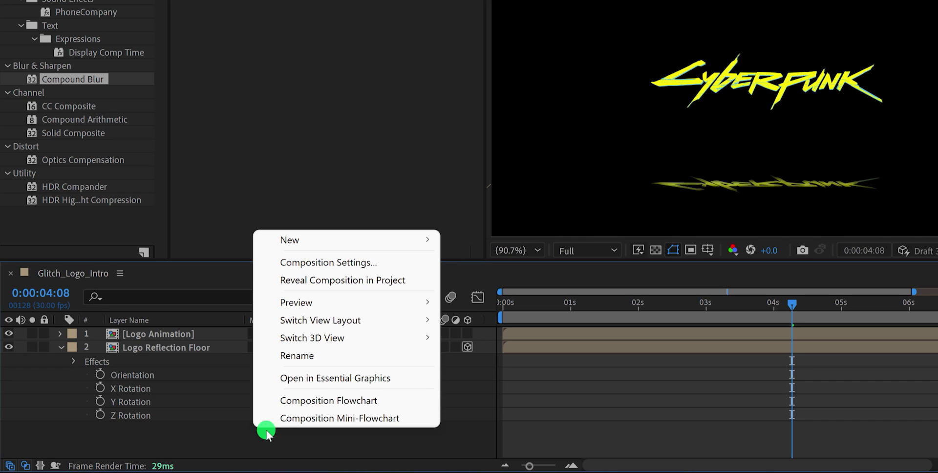
pyautogui.moveTo(394, 239)
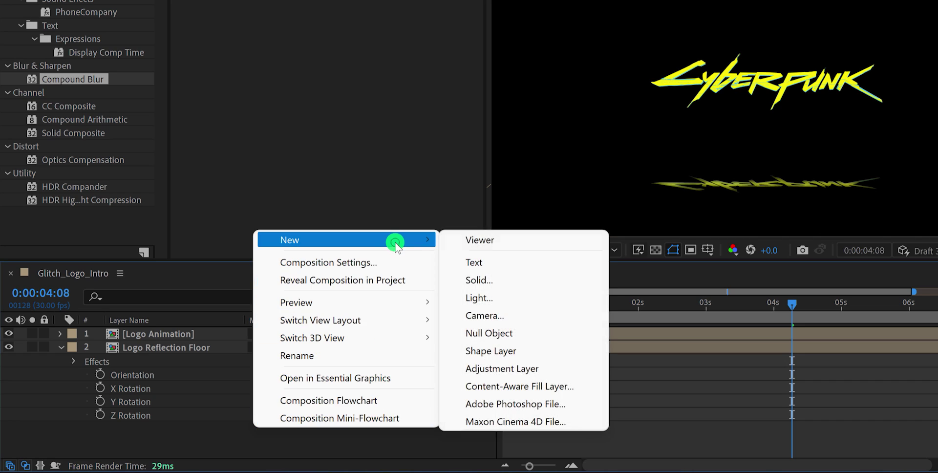
pyautogui.click(523, 274)
pyautogui.write('Floor')
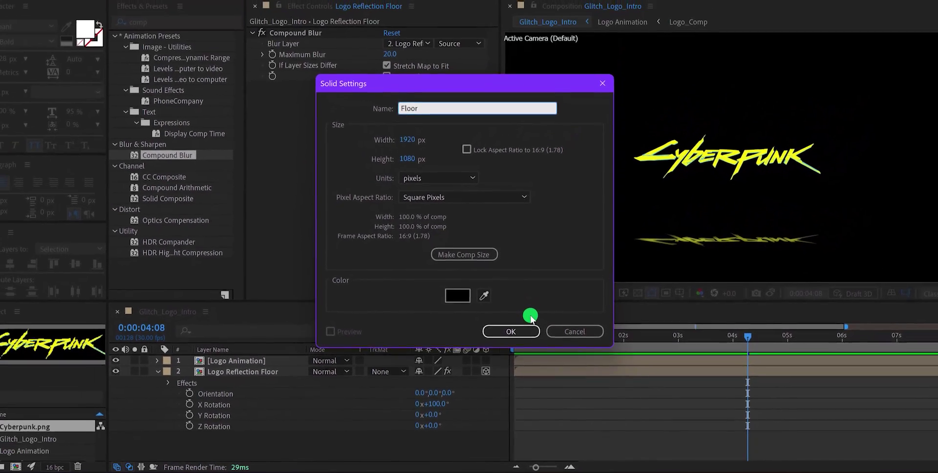
pyautogui.press('Return')
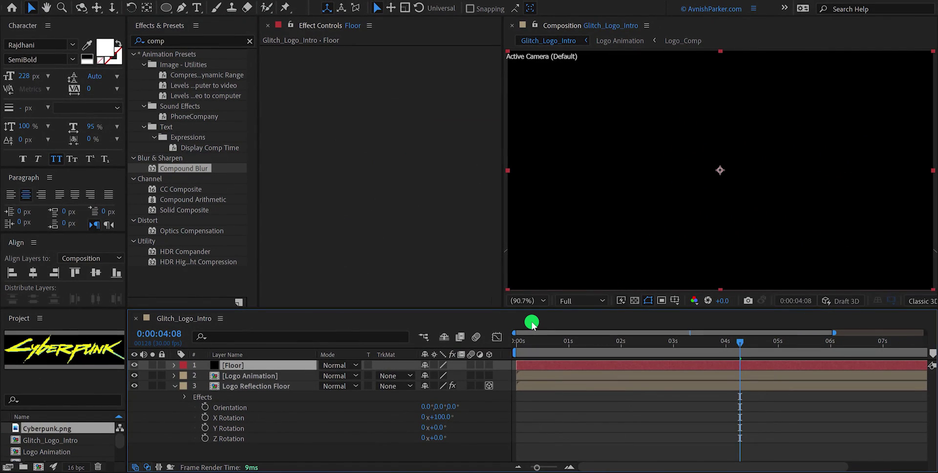
# Apply Fractal Noise to the Floor solid and set its Contrast to 141 and Brightness to -29
pyautogui.doubleClick(218, 41)
pyautogui.write('frac')
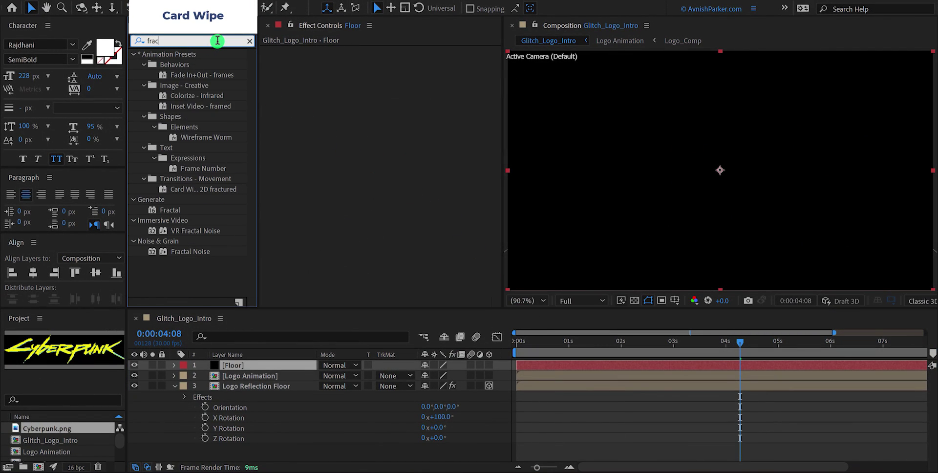
pyautogui.write('t')
pyautogui.moveTo(218, 135); pyautogui.dragTo(370, 138)
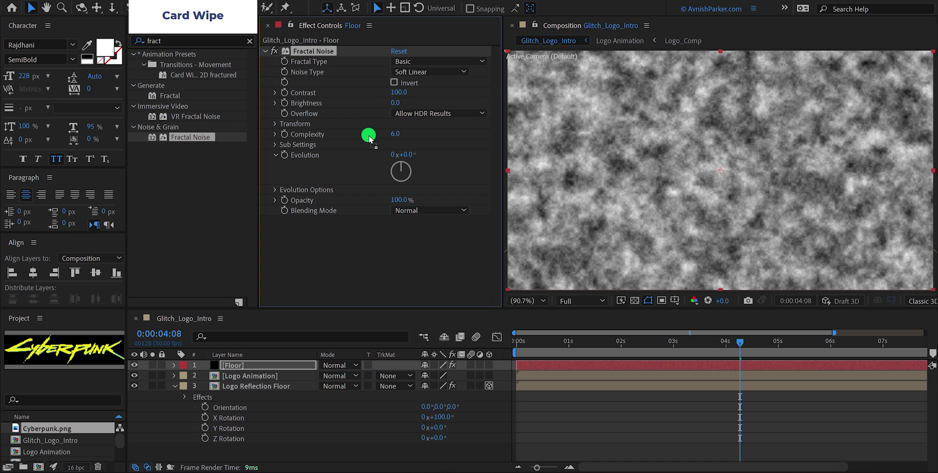
pyautogui.moveTo(399, 103); pyautogui.dragTo(420, 94)
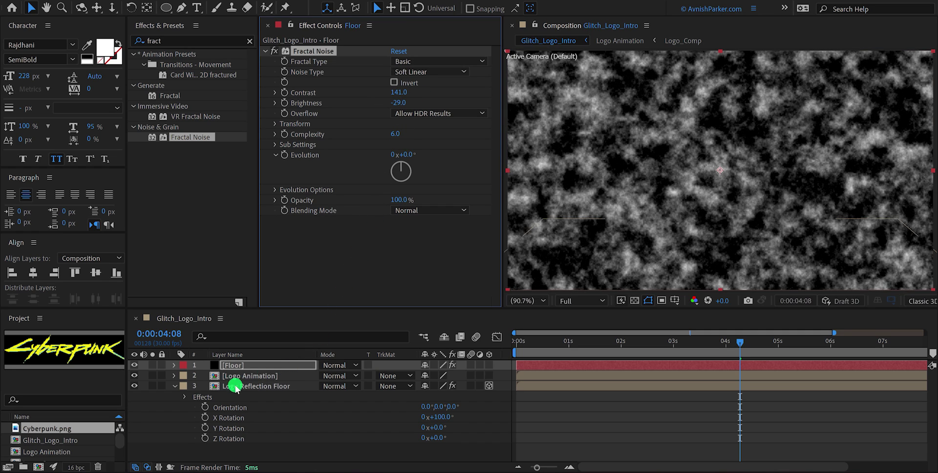
# Move the Floor layer beneath the Logo Reflection Floor layer and hide it
pyautogui.moveTo(237, 365); pyautogui.dragTo(244, 448)
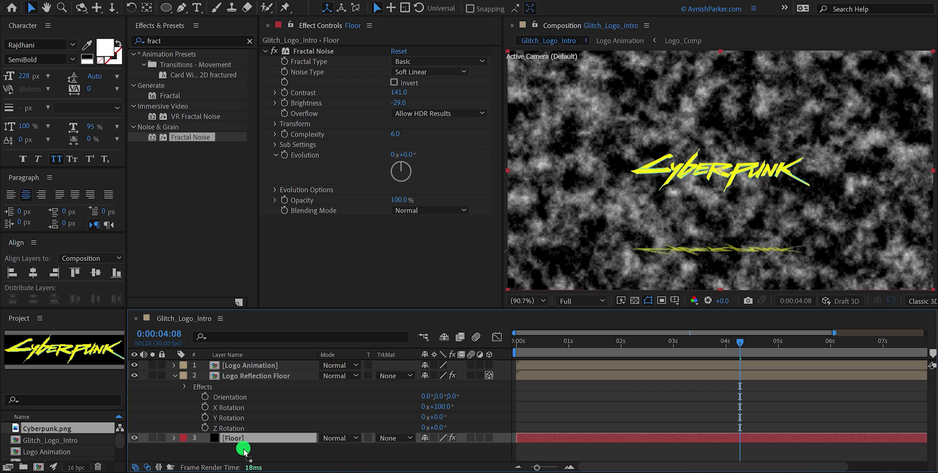
pyautogui.click(134, 438)
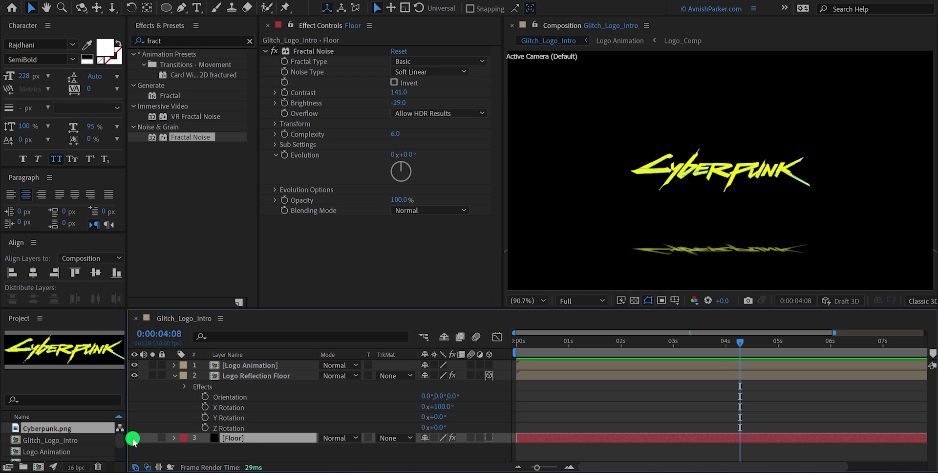
# Set the reflection's Compound Blur to use the Floor layer with Effects & Masks and a Maximum Blur of 250
pyautogui.click(282, 381)
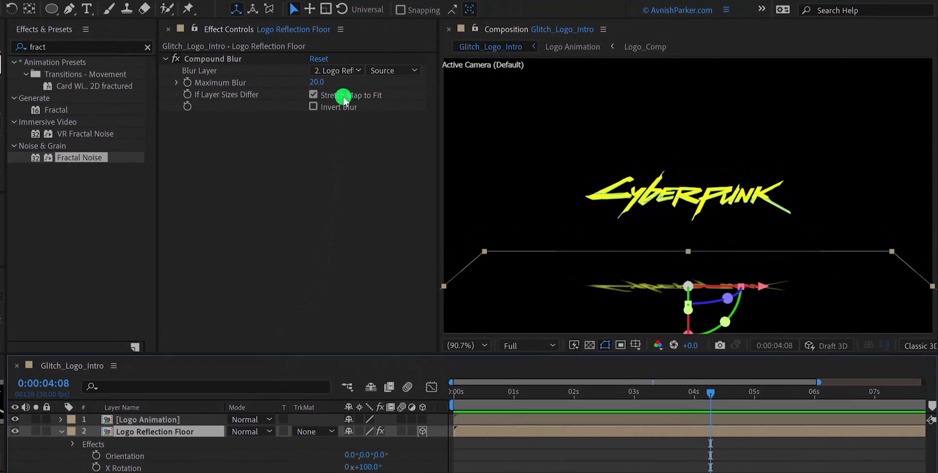
pyautogui.click(345, 71)
pyautogui.click(360, 134)
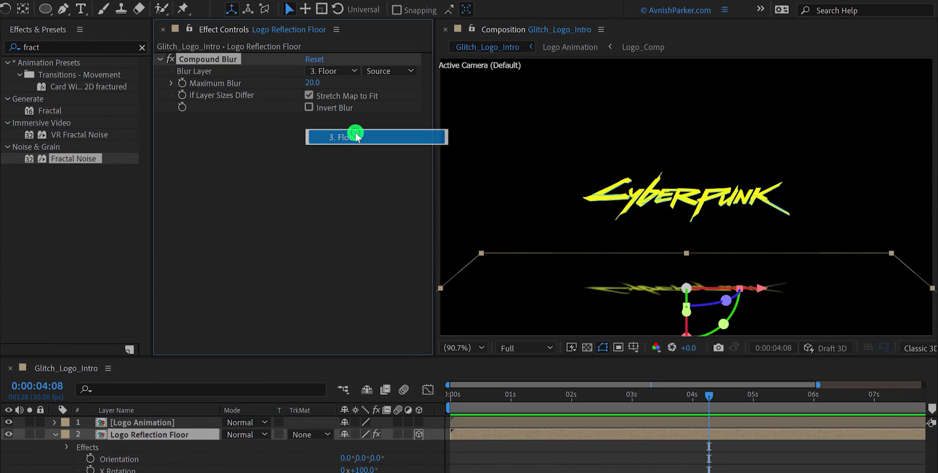
pyautogui.click(380, 78)
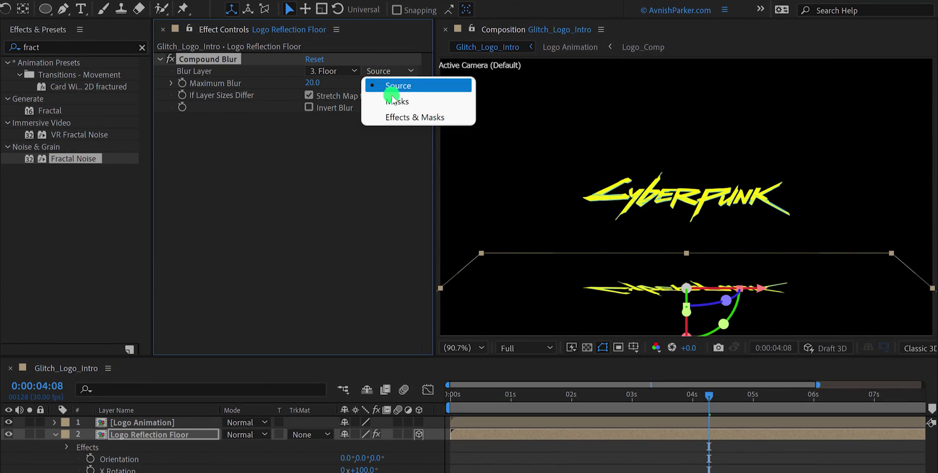
pyautogui.click(395, 116)
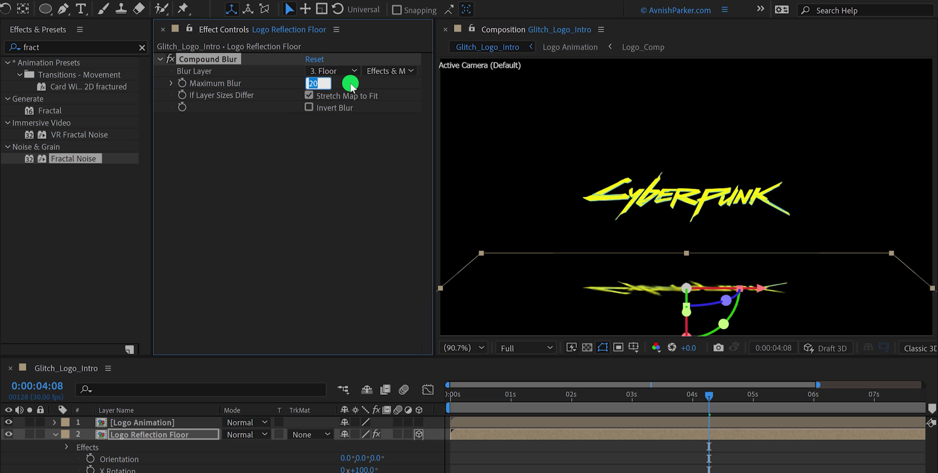
pyautogui.write('250')
pyautogui.press('Return')
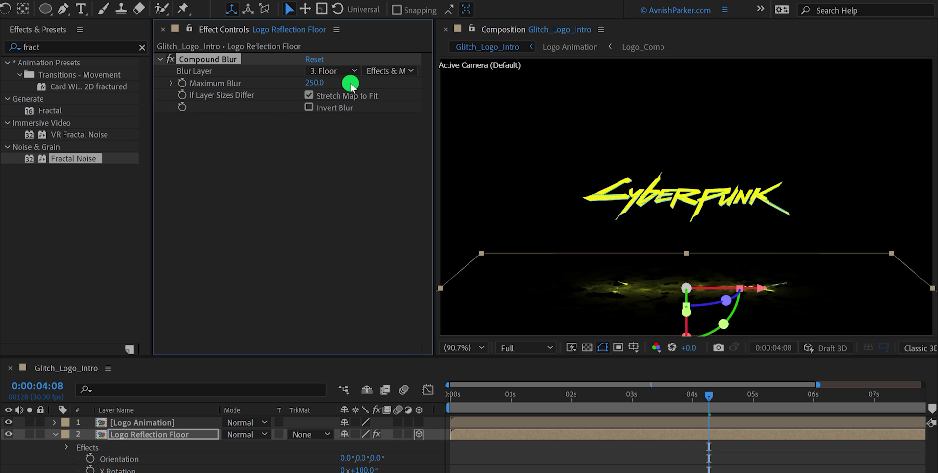
# Deselect the layer and preview the blurred floor reflection over the first seconds, stopping at 0:00:01:21
pyautogui.click(489, 459)
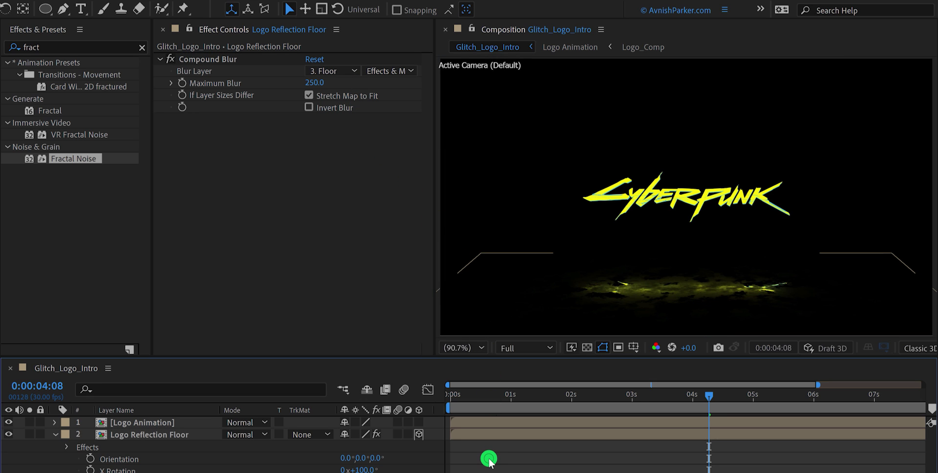
pyautogui.moveTo(497, 393); pyautogui.dragTo(546, 408)
pyautogui.moveTo(545, 353); pyautogui.dragTo(551, 377)
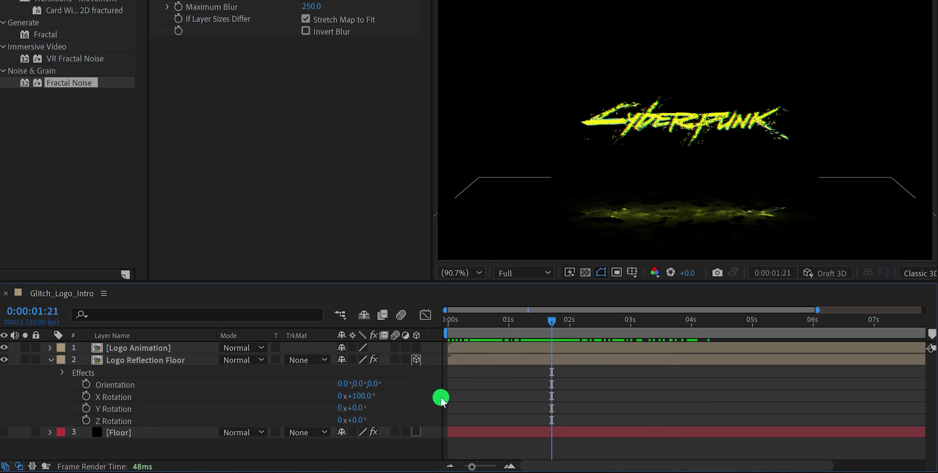
# Add an adjustment layer above all layers and name it CC
pyautogui.rightClick(426, 397)
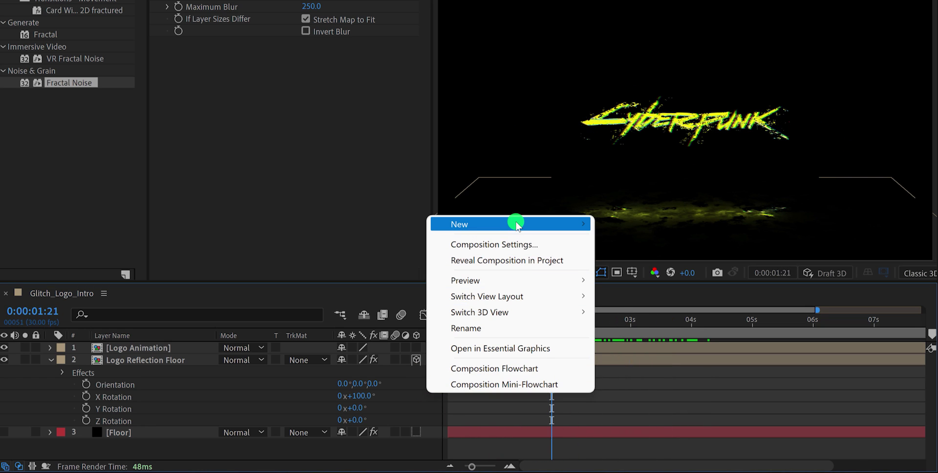
pyautogui.moveTo(527, 221)
pyautogui.click(668, 340)
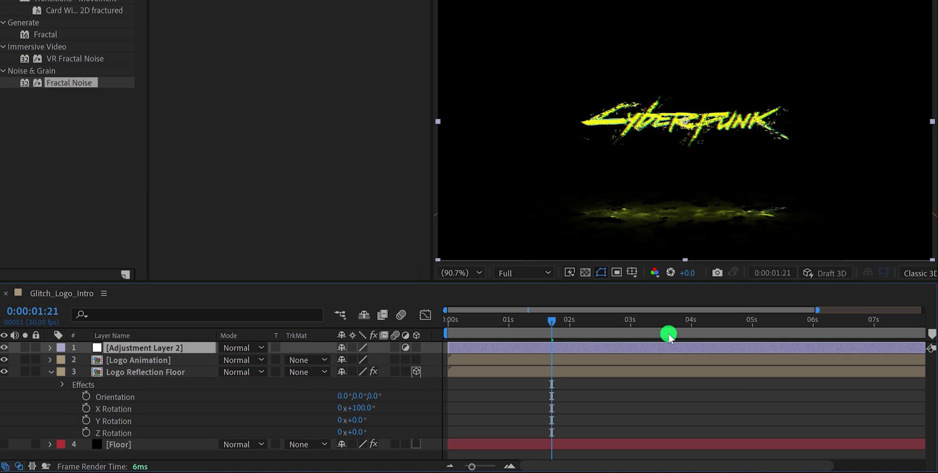
pyautogui.press('Return')
pyautogui.write('CC')
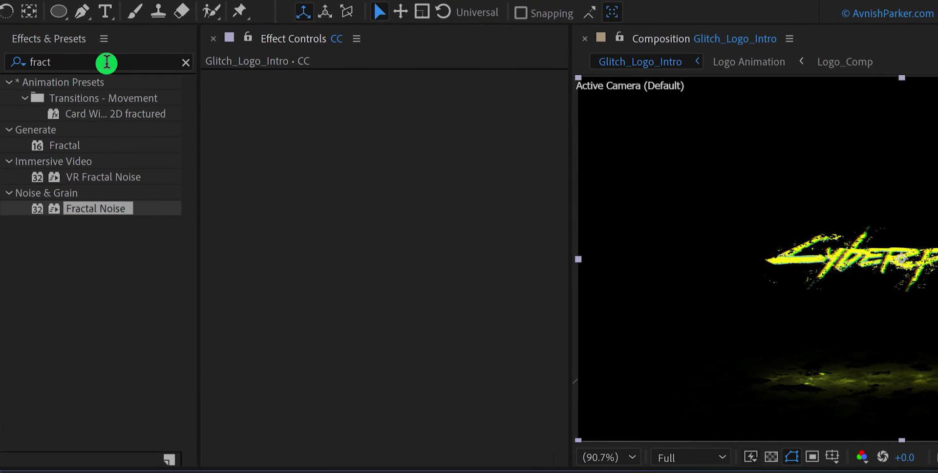
# Find the CC Lens effect and apply it to the CC adjustment layer
pyautogui.click(107, 62)
pyautogui.write('lens')
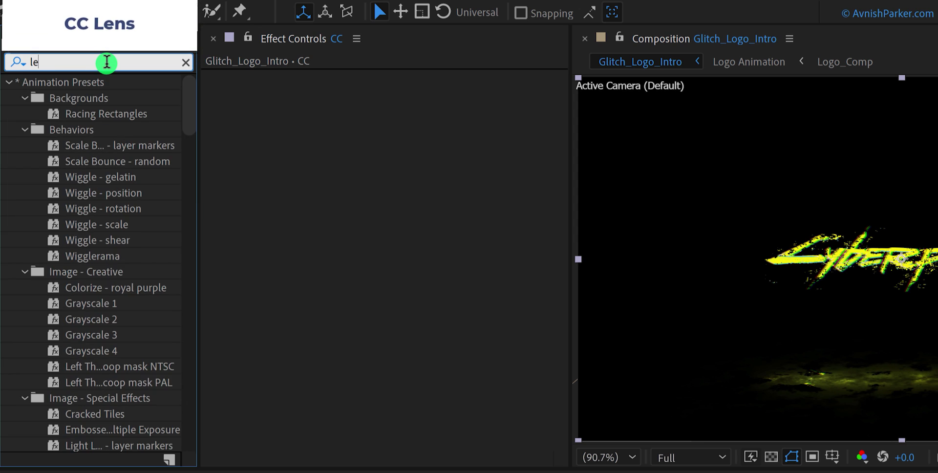
pyautogui.moveTo(78, 130); pyautogui.dragTo(352, 192)
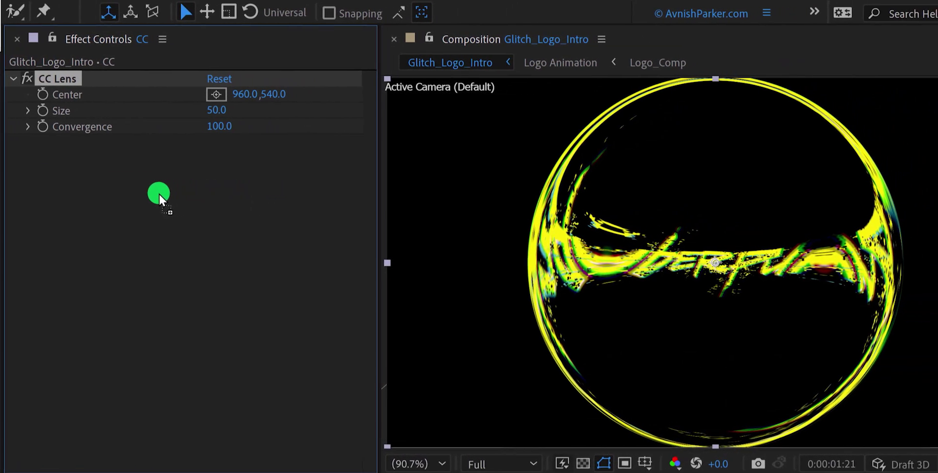
# Set the CC Lens Size on the CC adjustment layer to 100
pyautogui.moveTo(348, 111); pyautogui.dragTo(356, 111)
pyautogui.moveTo(222, 111); pyautogui.dragTo(274, 117)
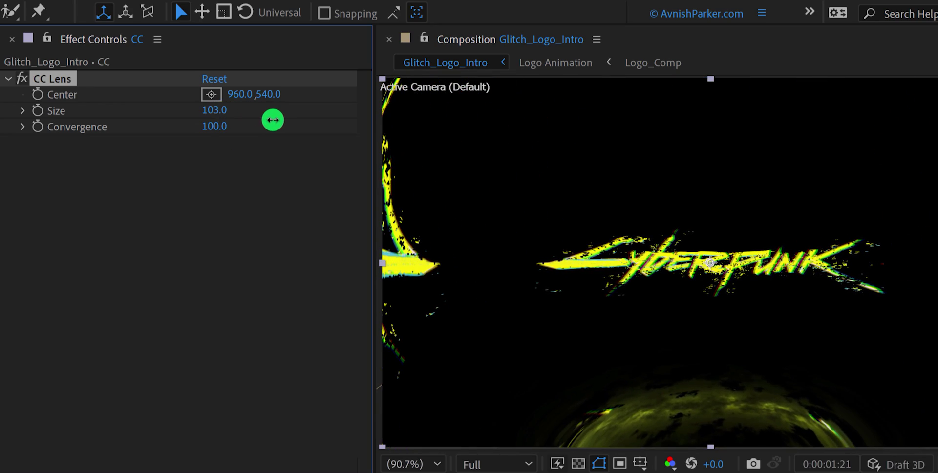
pyautogui.click(214, 110)
pyautogui.write('100')
pyautogui.press('Return')
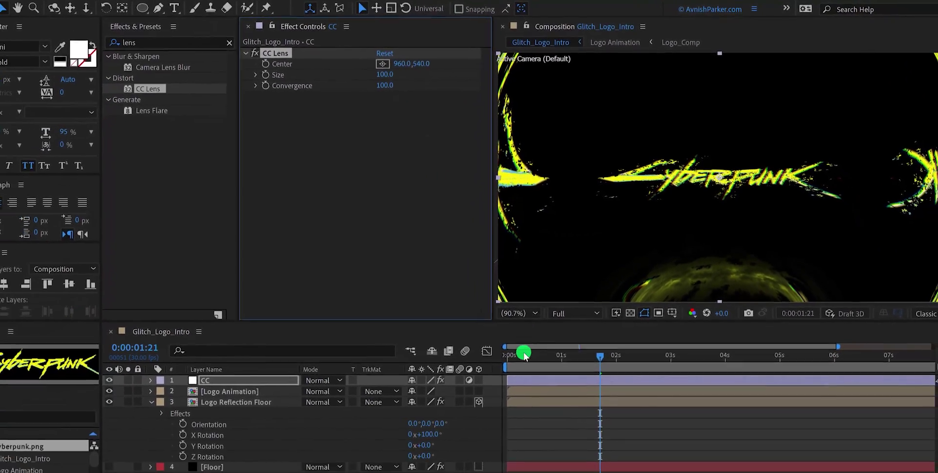
# Keyframe the CC Lens Size on the CC layer from 100 at 0:00:00:00 to 195 at 0:00:04:00
pyautogui.moveTo(524, 356); pyautogui.dragTo(497, 372)
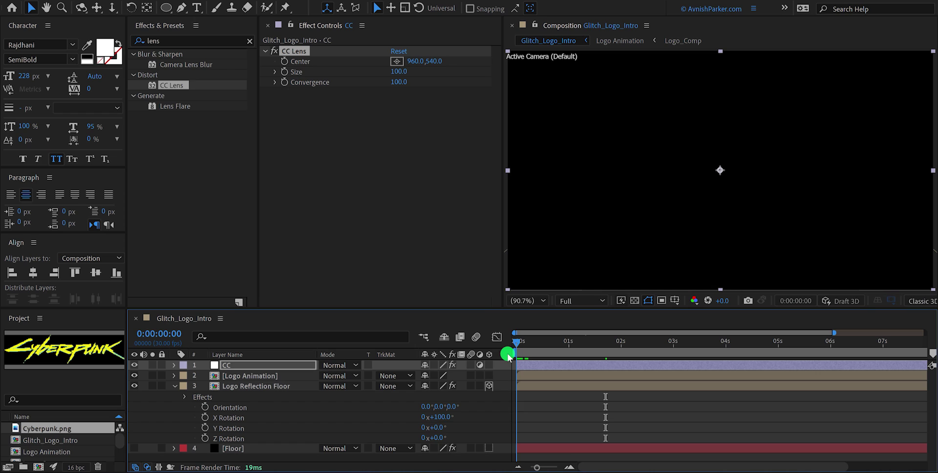
pyautogui.click(286, 73)
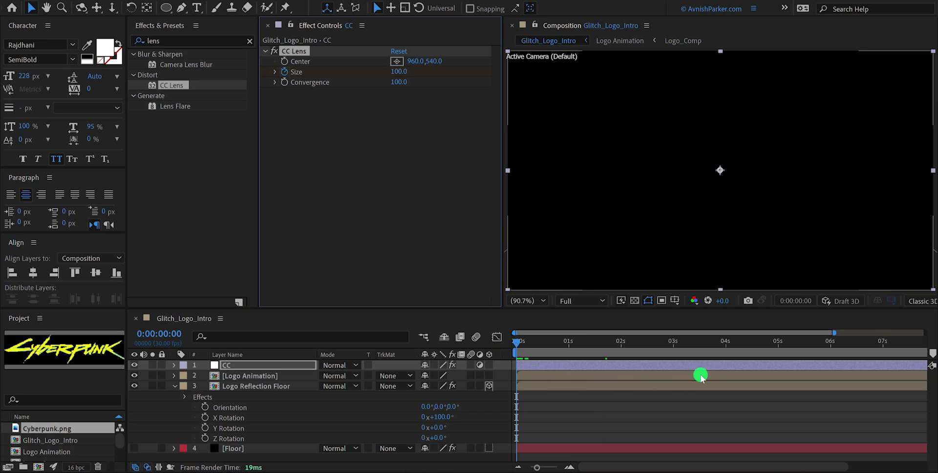
pyautogui.click(727, 344)
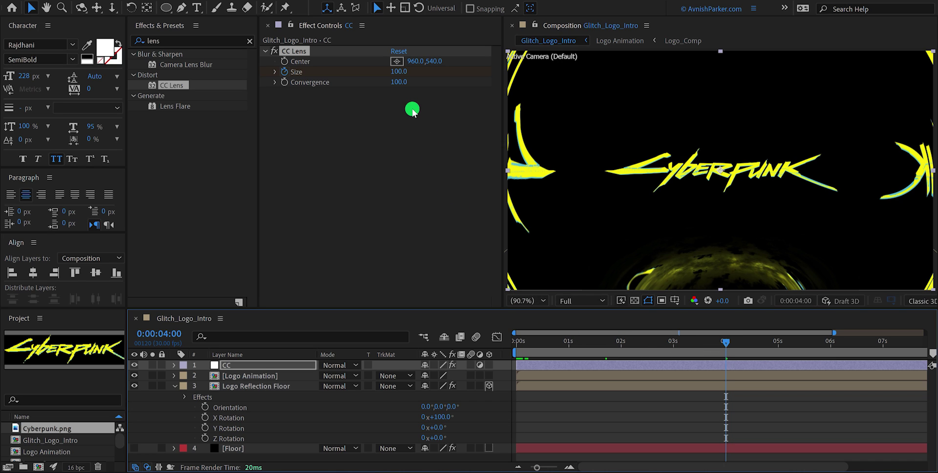
pyautogui.moveTo(397, 71); pyautogui.dragTo(474, 89)
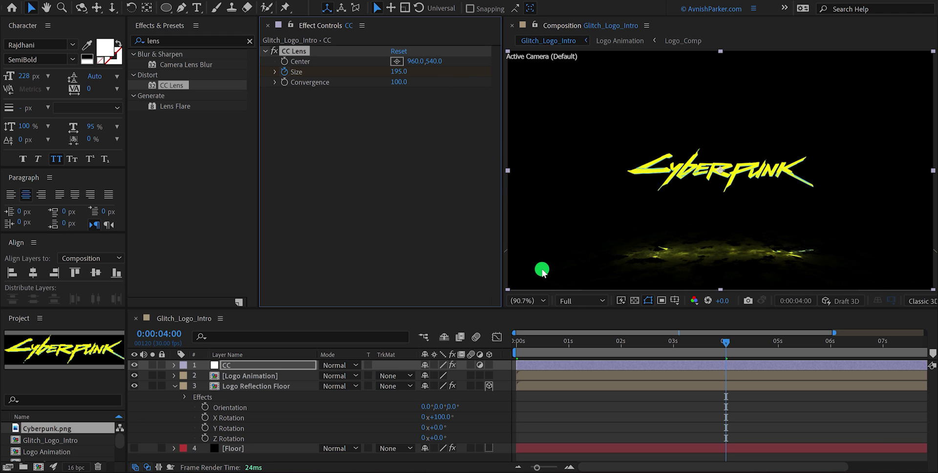
# Scrub through the lens animation to 0:00:03:12, deselect the CC layer and collapse the Logo Reflection Floor properties
pyautogui.moveTo(519, 341); pyautogui.dragTo(655, 356)
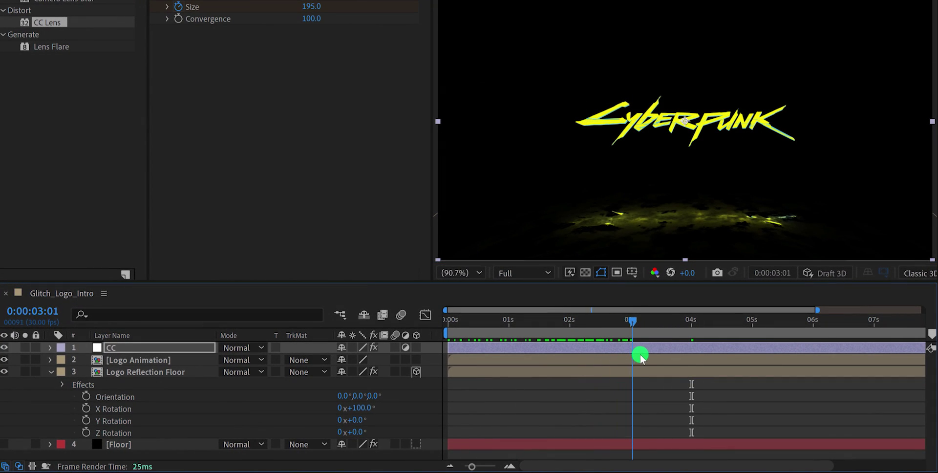
pyautogui.click(497, 396)
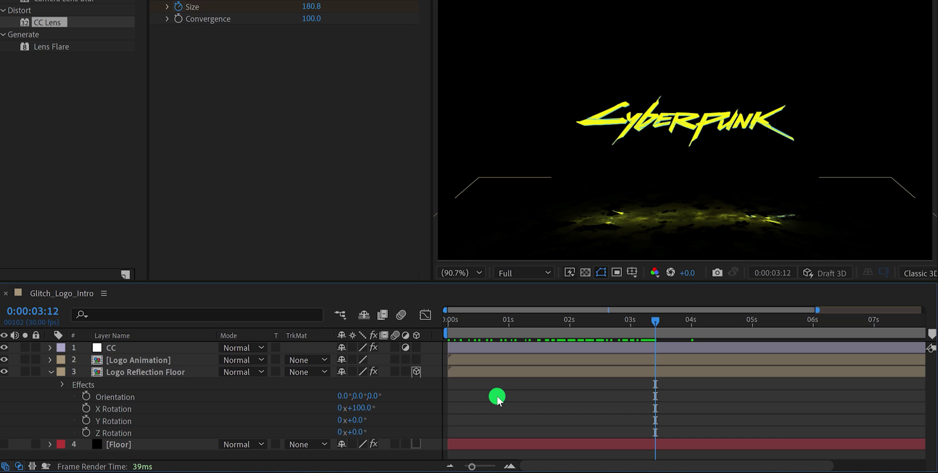
pyautogui.press('u')
pyautogui.press('u')
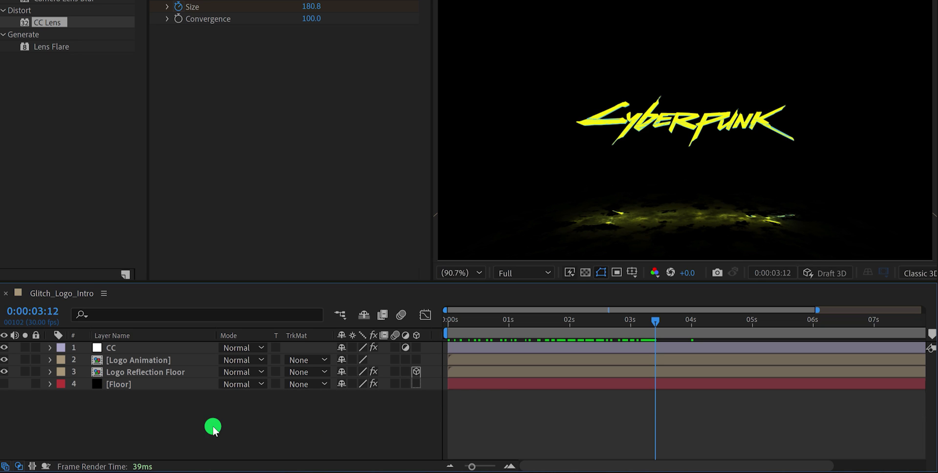
# Copy the Map solid from the Map composition nested in Logo Animation and paste it above the Logo Animation layer in Glitch_Logo_Intro
pyautogui.doubleClick(138, 360)
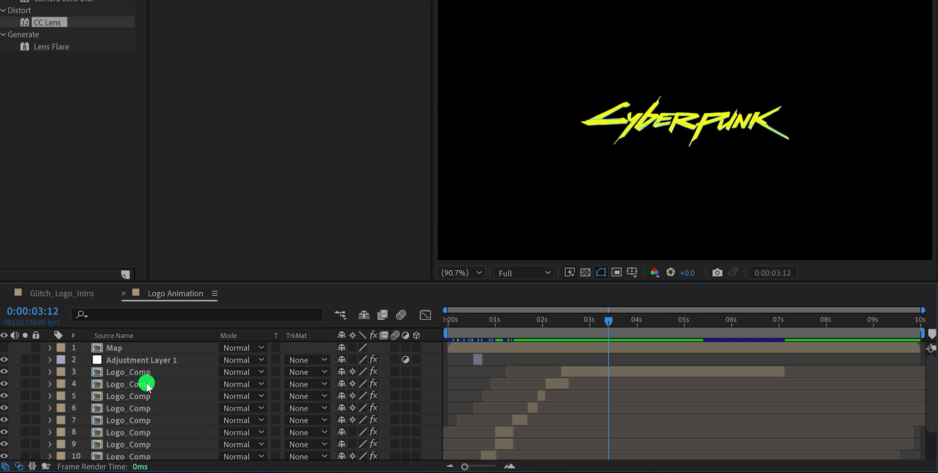
pyautogui.doubleClick(117, 348)
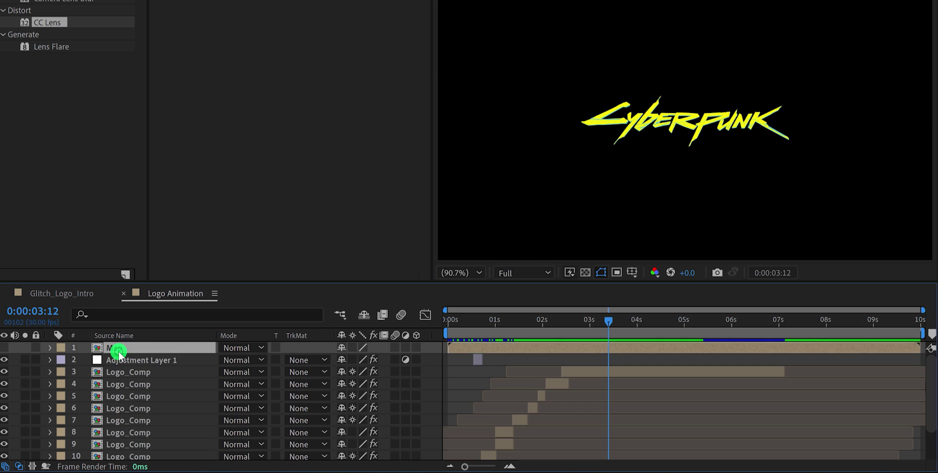
pyautogui.click(125, 347)
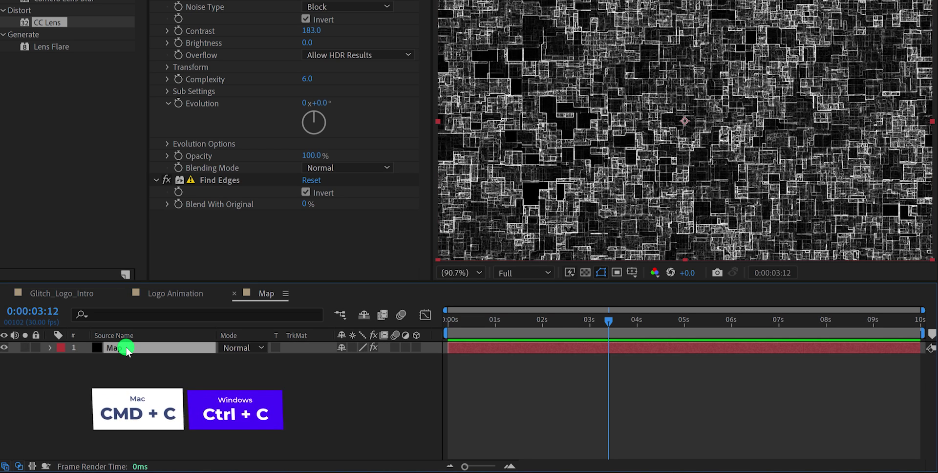
pyautogui.click(83, 294)
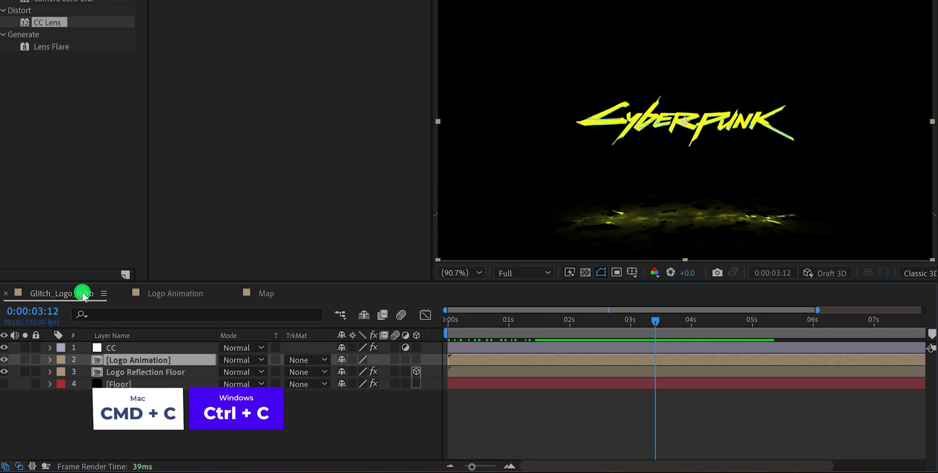
pyautogui.hotkey('ctrl', 'v')
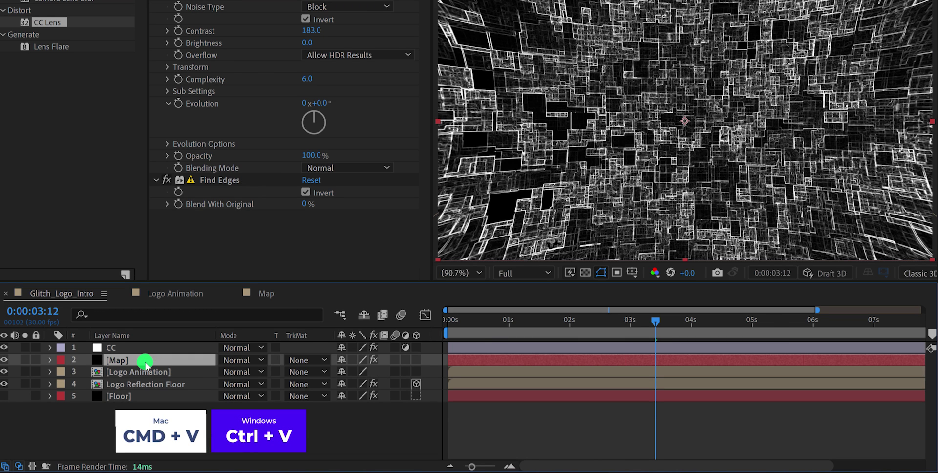
# Keyframe the Map layer's noise Evolution from 0x+0.0° at 0:00:00:00 to 1x+0.0° at 0:00:06:00 and preview the moving pattern
pyautogui.moveTo(471, 322); pyautogui.dragTo(435, 324)
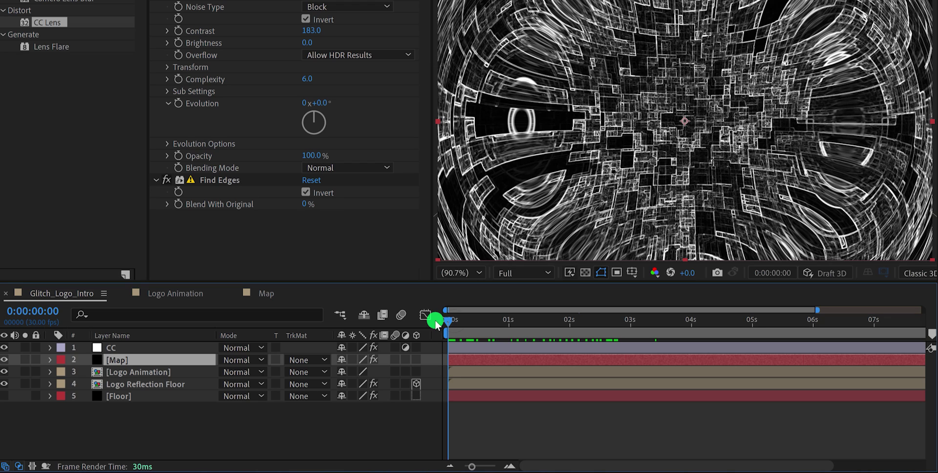
pyautogui.click(180, 104)
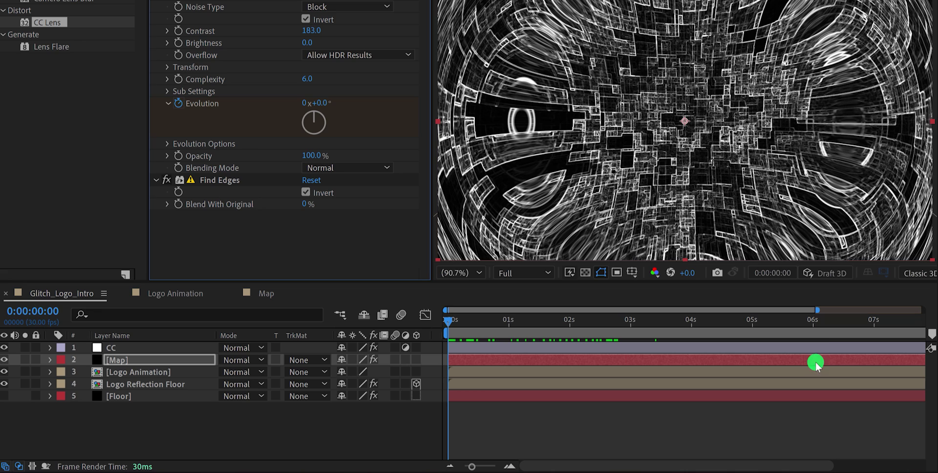
pyautogui.press('-')
pyautogui.click(731, 326)
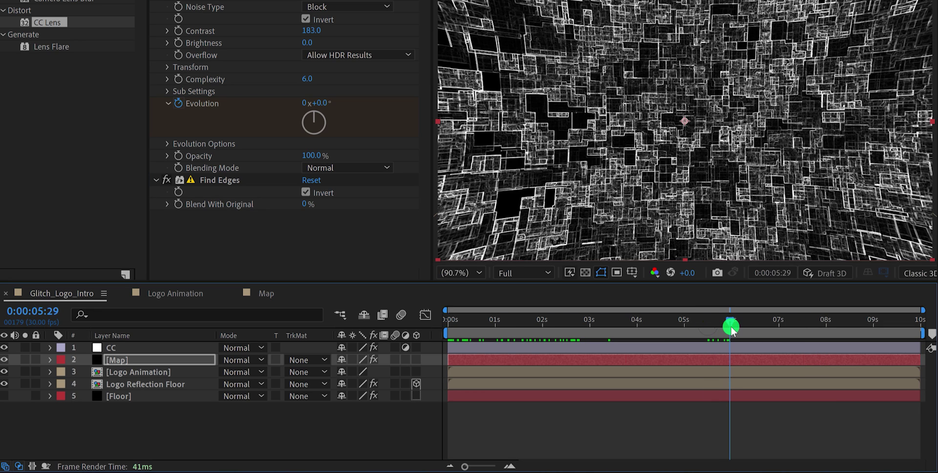
pyautogui.click(305, 103)
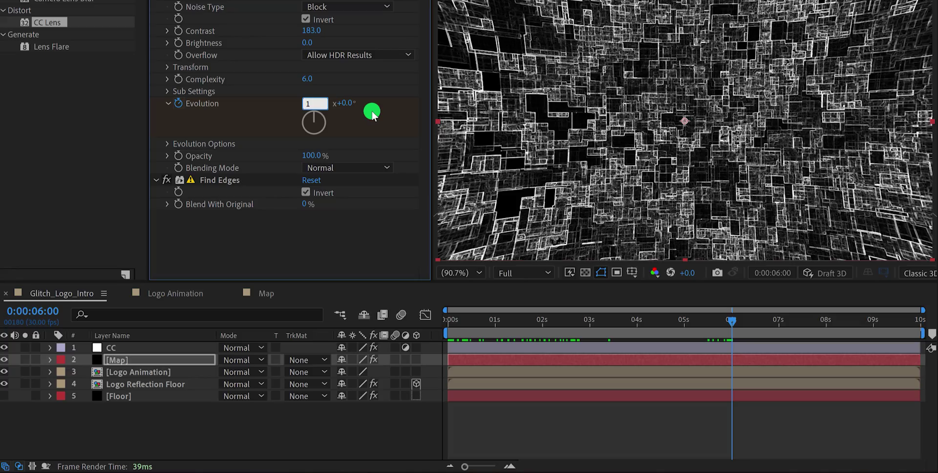
pyautogui.press('Return')
pyautogui.press('space')
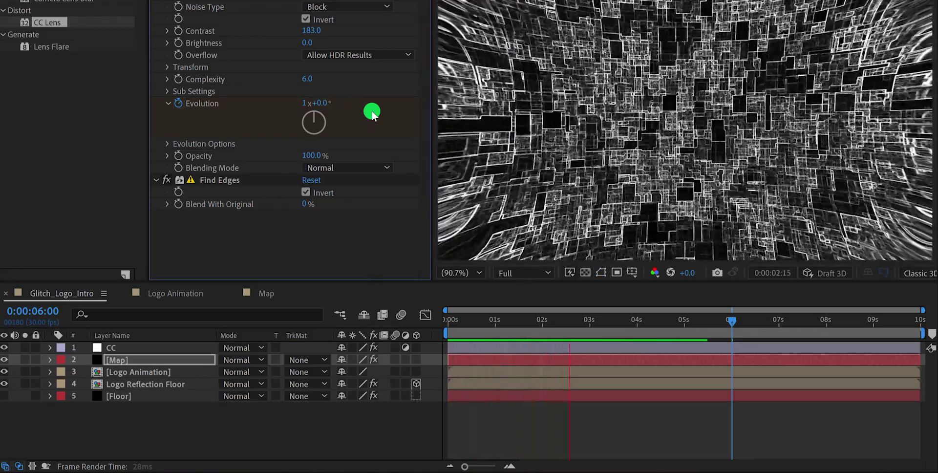
pyautogui.press('space')
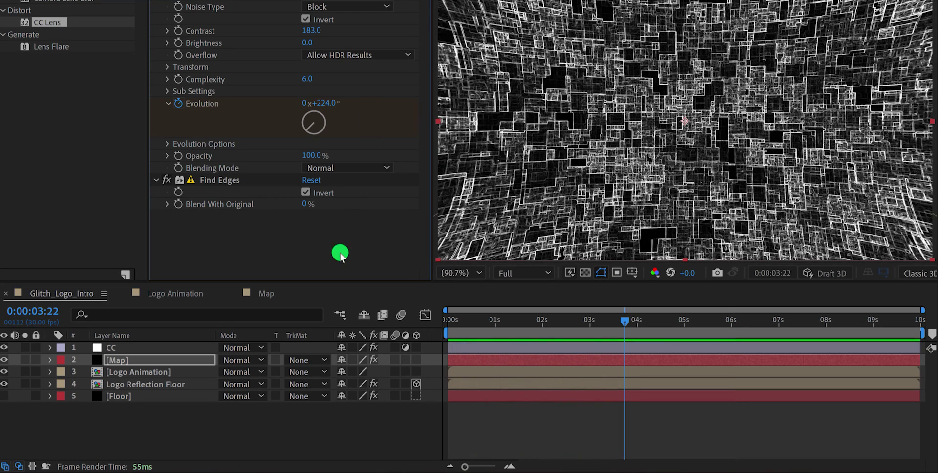
# Set the Map layer's opacity to 10% and preview the faint pattern behind the logo, stopping at 0:00:04:08
pyautogui.press('t')
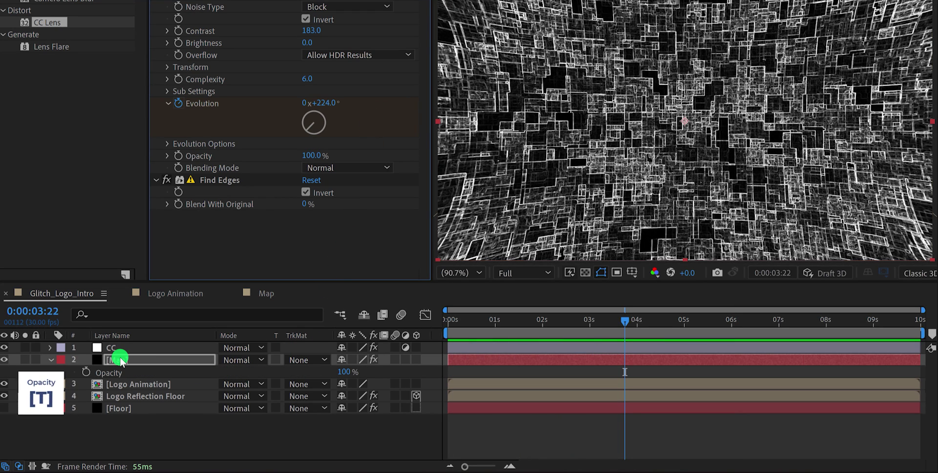
pyautogui.click(347, 372)
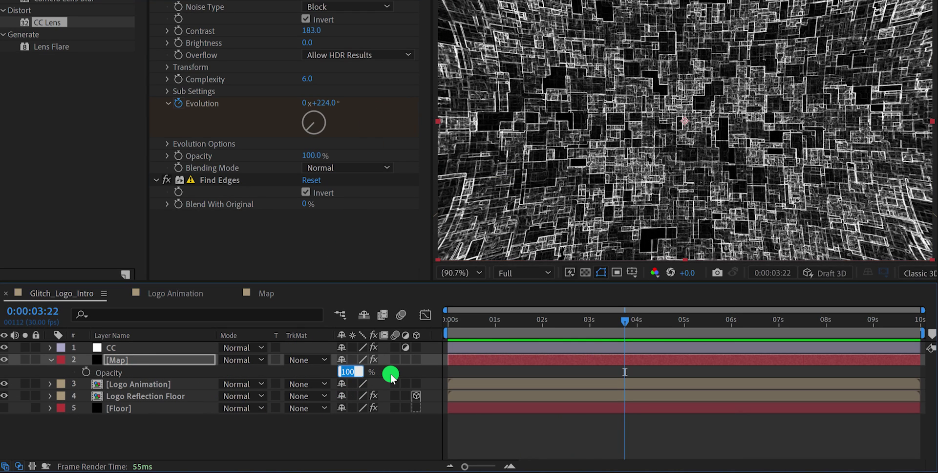
pyautogui.press('Return')
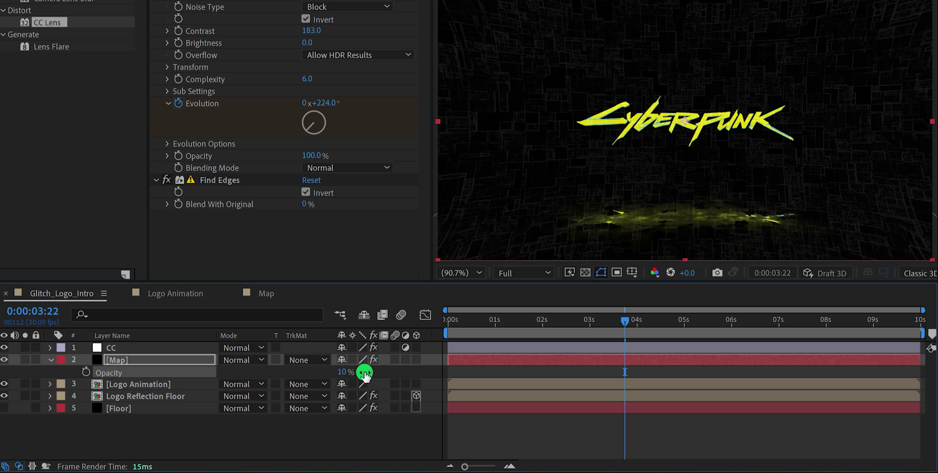
pyautogui.press('space')
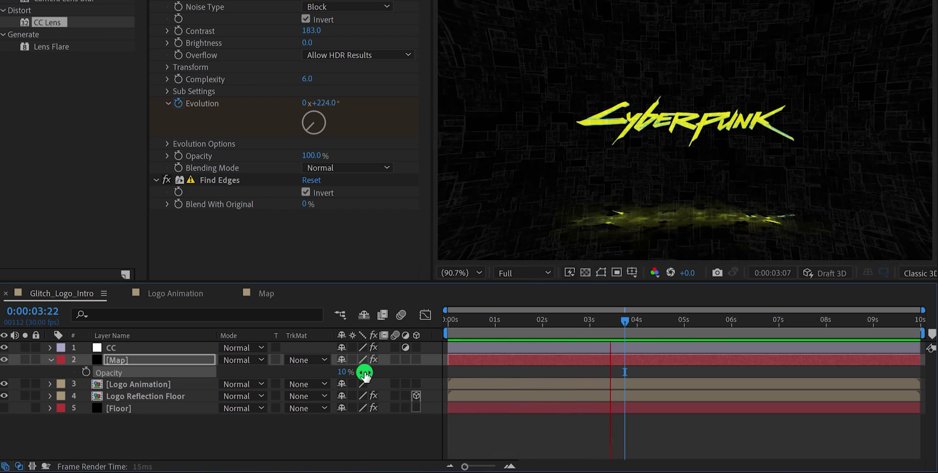
pyautogui.click(642, 143)
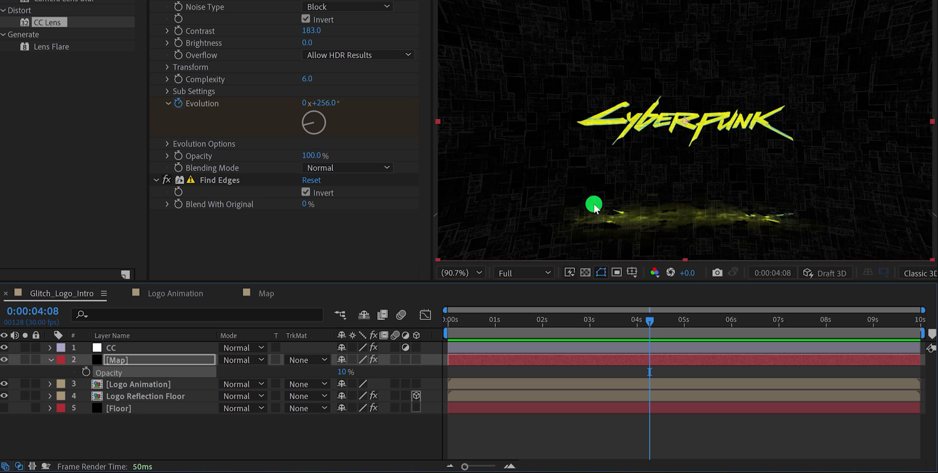
# Set the Map layer's blending mode to Screen and move it below the Logo Reflection Floor layer
pyautogui.click(236, 362)
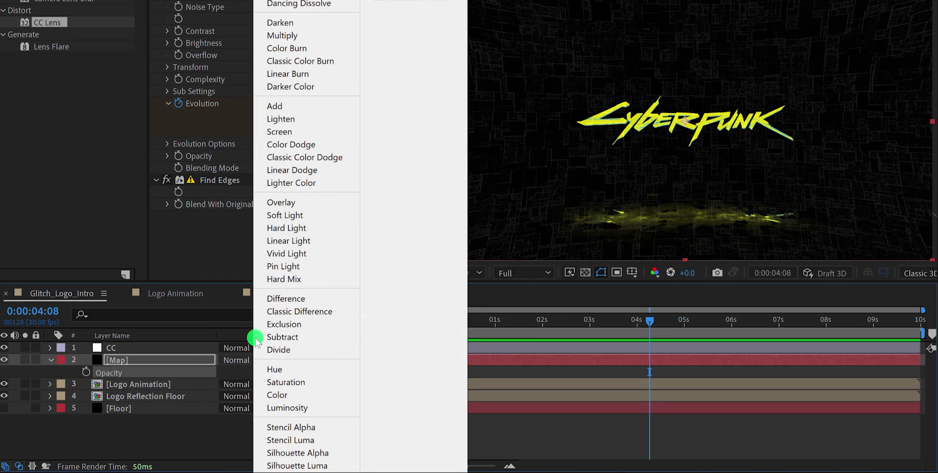
pyautogui.click(294, 134)
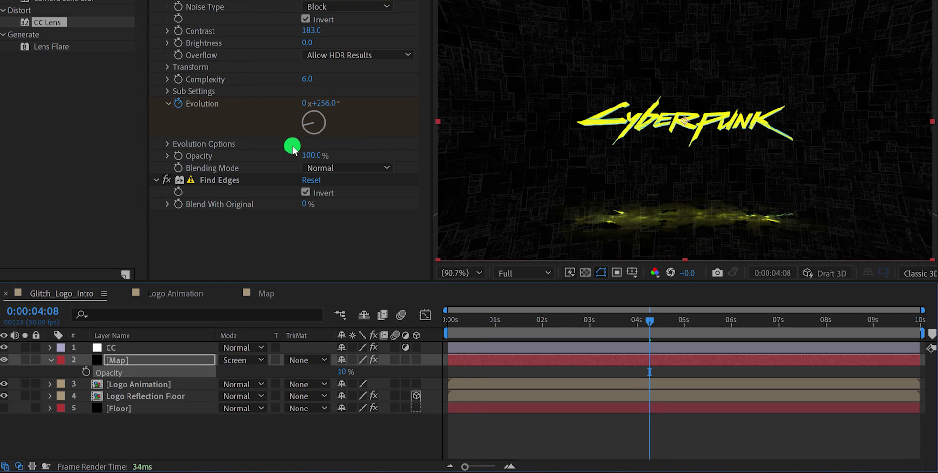
pyautogui.moveTo(155, 360); pyautogui.dragTo(157, 398)
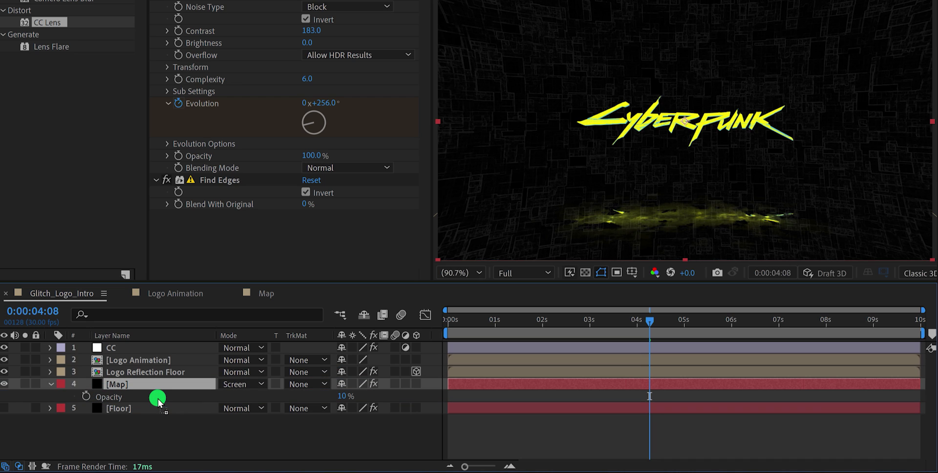
# Add a black 1920 x 1080 px solid named Background and place it beneath the Map layer
pyautogui.click(216, 443)
pyautogui.rightClick(215, 443)
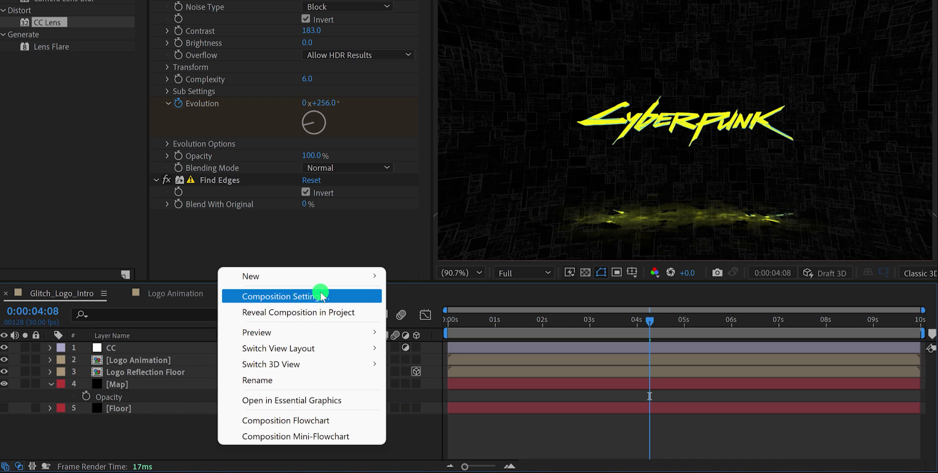
pyautogui.moveTo(317, 279)
pyautogui.click(467, 315)
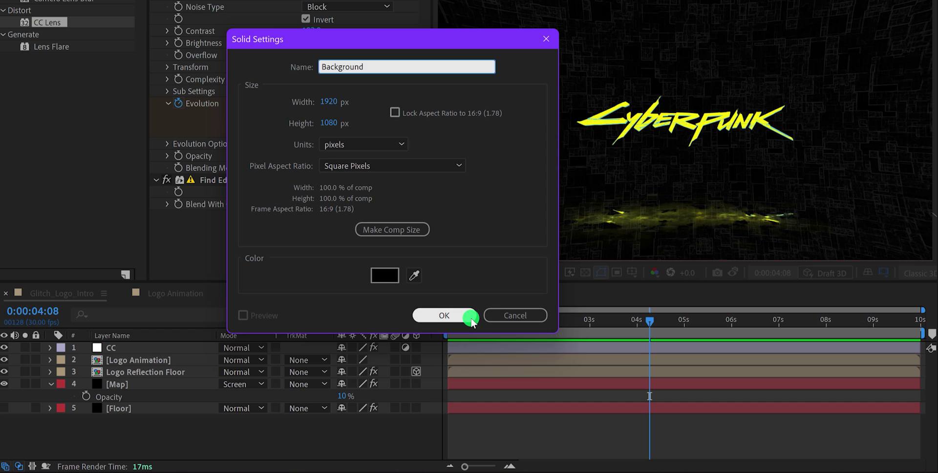
pyautogui.click(470, 317)
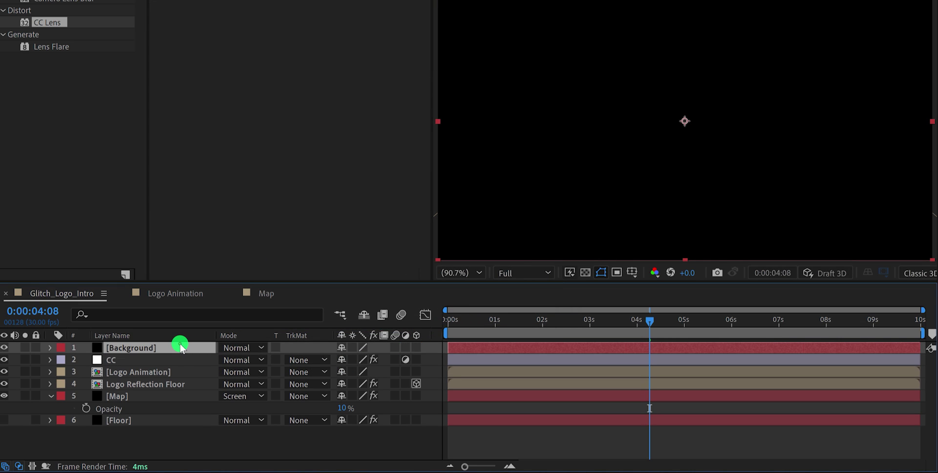
pyautogui.moveTo(181, 347); pyautogui.dragTo(177, 404)
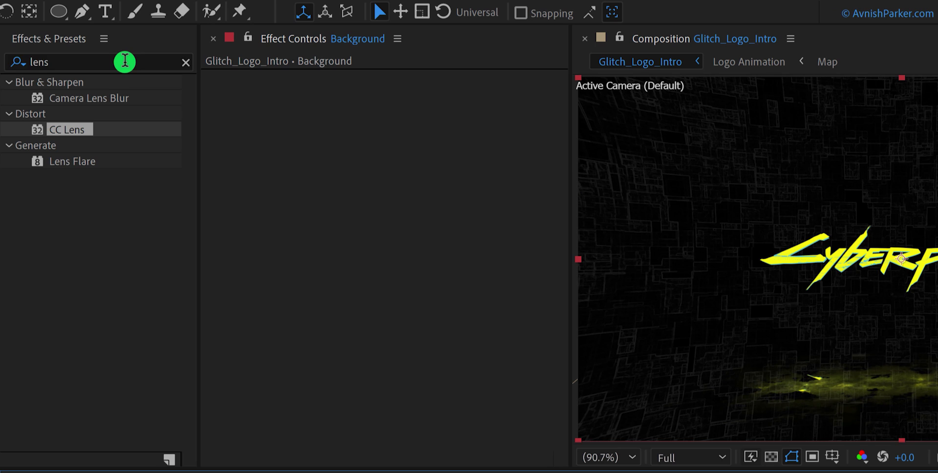
# Find the Gradient Ramp effect and apply it to the Background solid
pyautogui.click(96, 14)
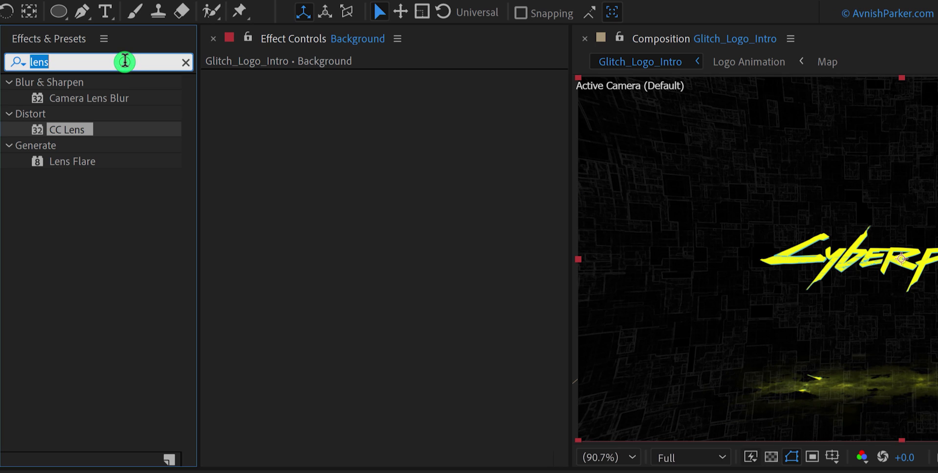
pyautogui.write('gra')
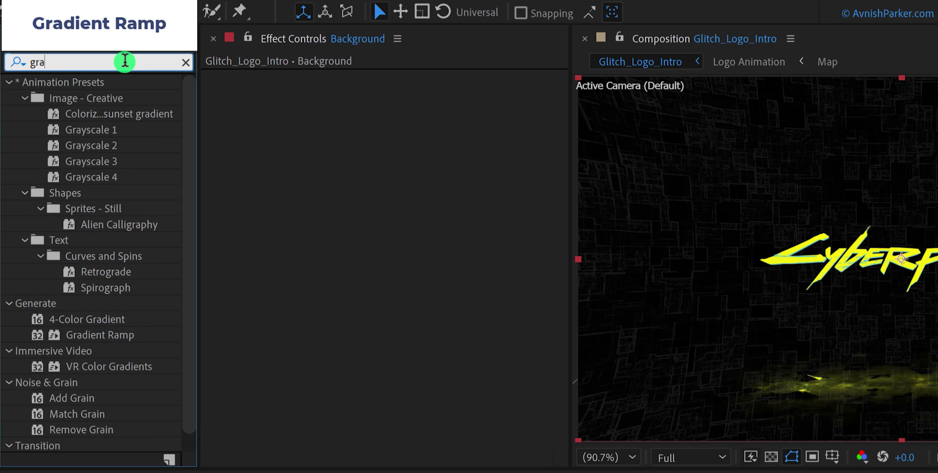
pyautogui.write('d')
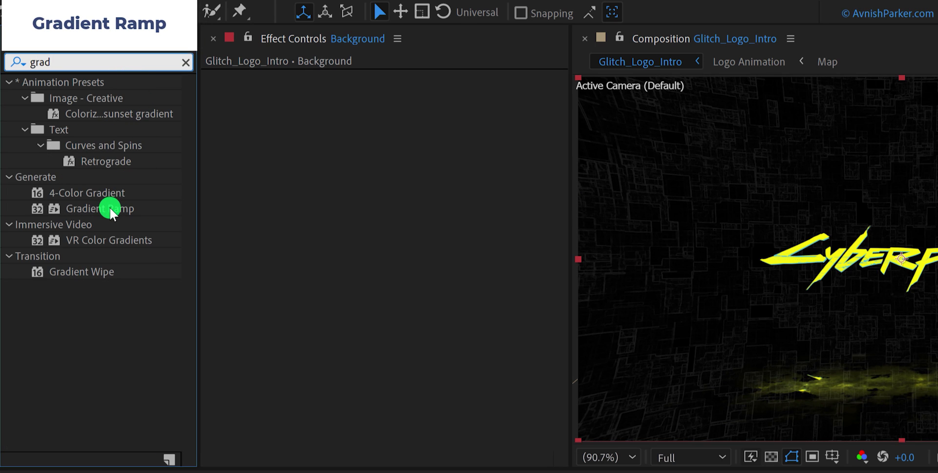
pyautogui.moveTo(111, 211); pyautogui.dragTo(273, 215)
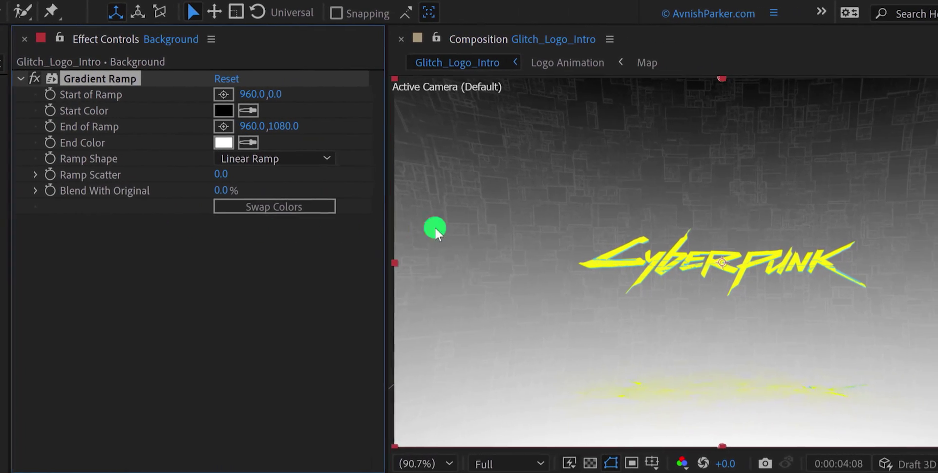
# Make the Background's gradient ramp horizontal, starting at about 12, 561 by the left edge and ending at about 1929, 546 by the right edge
pyautogui.moveTo(721, 79); pyautogui.dragTo(545, 221)
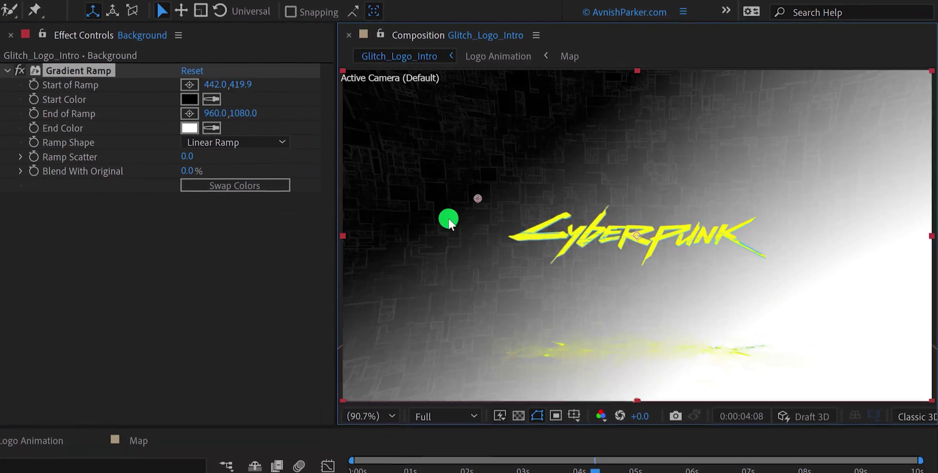
pyautogui.moveTo(448, 222); pyautogui.dragTo(347, 247)
pyautogui.moveTo(630, 400); pyautogui.dragTo(929, 242)
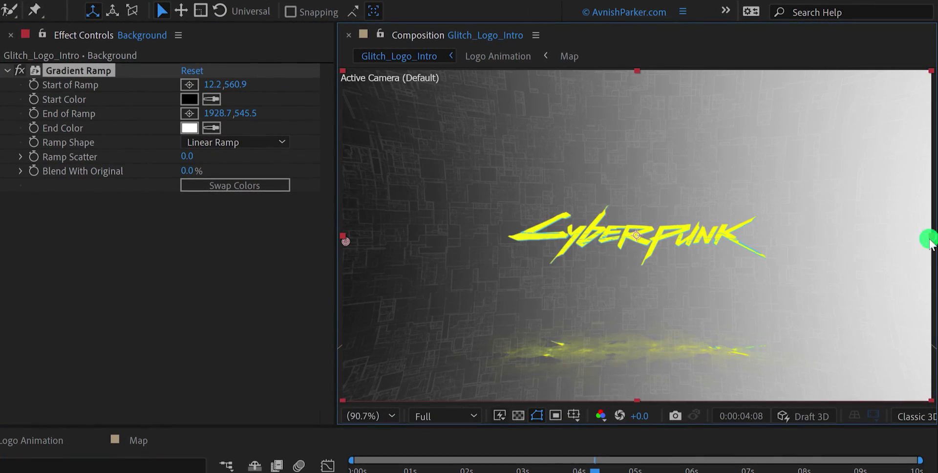
# Set the Gradient Ramp's Start Color to dark blue 040665
pyautogui.click(191, 99)
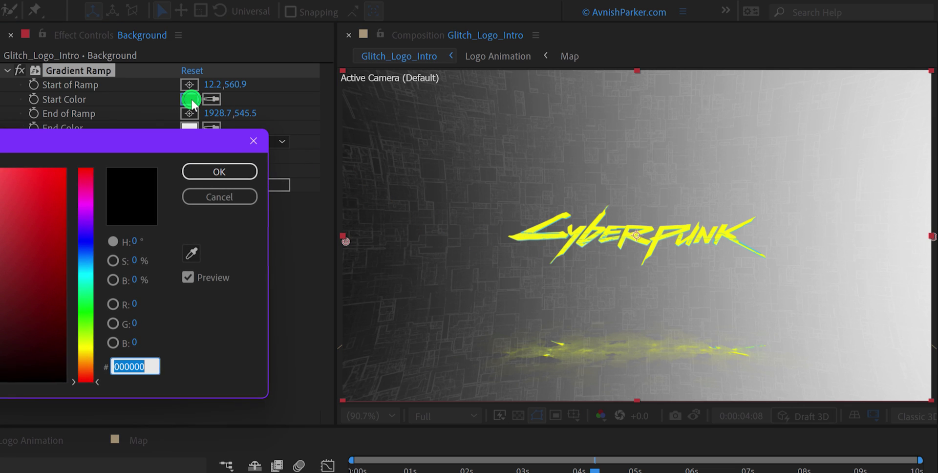
pyautogui.moveTo(126, 142); pyautogui.dragTo(303, 143)
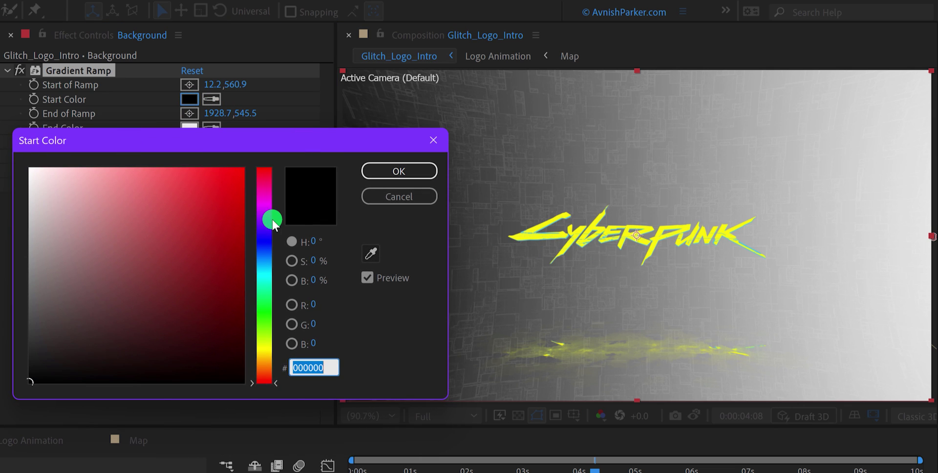
pyautogui.click(264, 240)
pyautogui.click(237, 296)
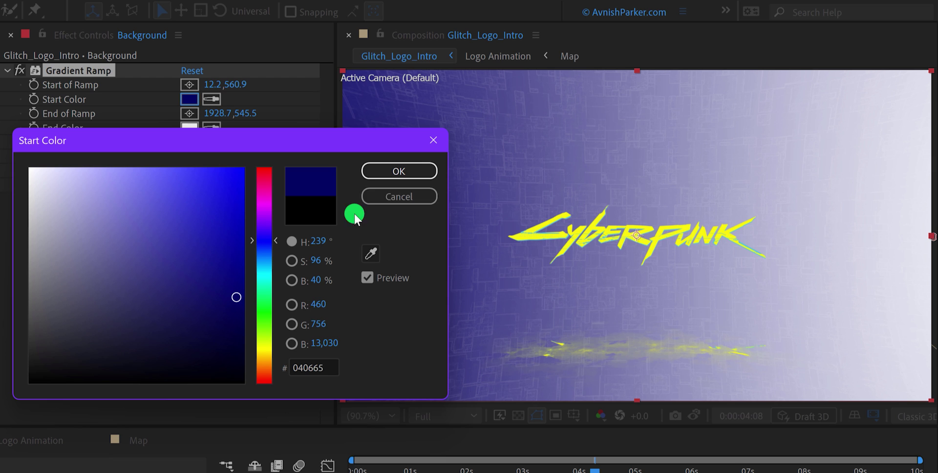
pyautogui.click(381, 172)
# Set the Gradient Ramp's End Color to black 000000
pyautogui.click(190, 128)
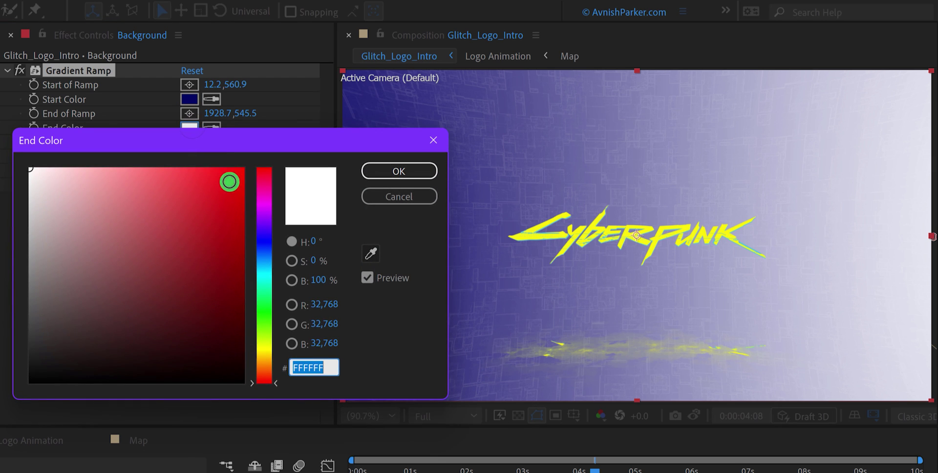
pyautogui.click(260, 241)
pyautogui.moveTo(228, 333); pyautogui.dragTo(229, 374)
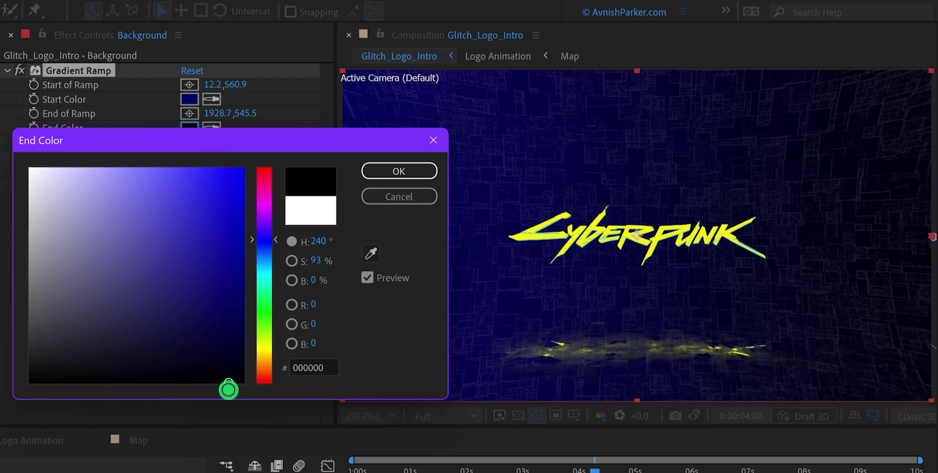
pyautogui.click(374, 169)
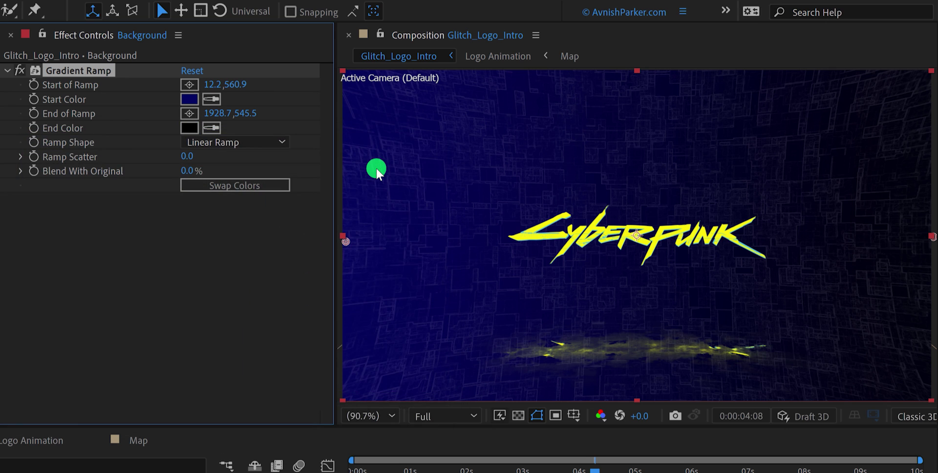
# Darken the Gradient Ramp's Start Color to navy 01022A
pyautogui.click(186, 100)
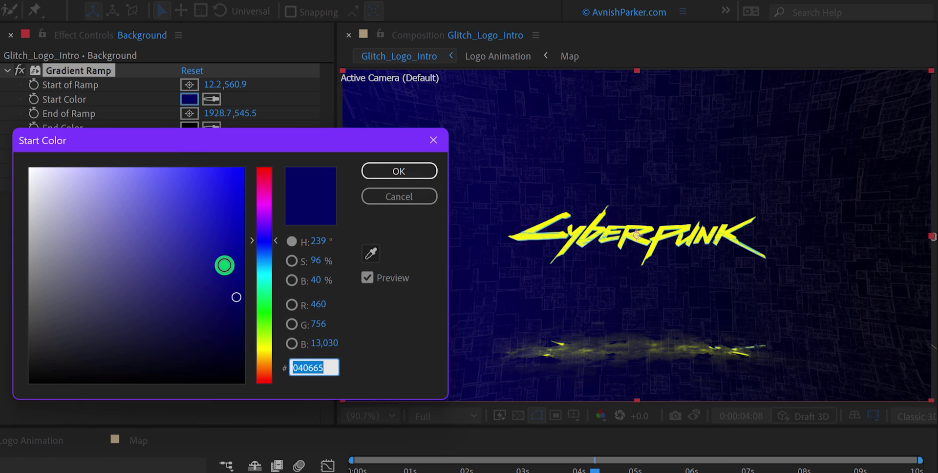
pyautogui.click(236, 314)
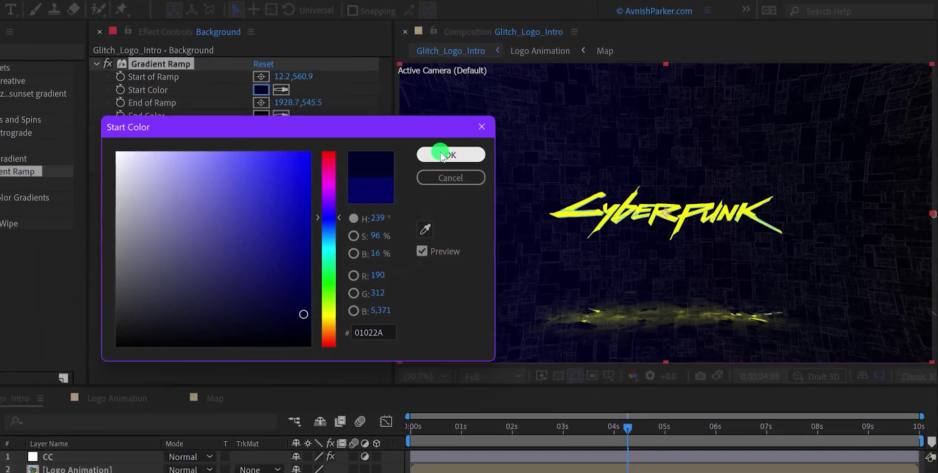
pyautogui.click(398, 170)
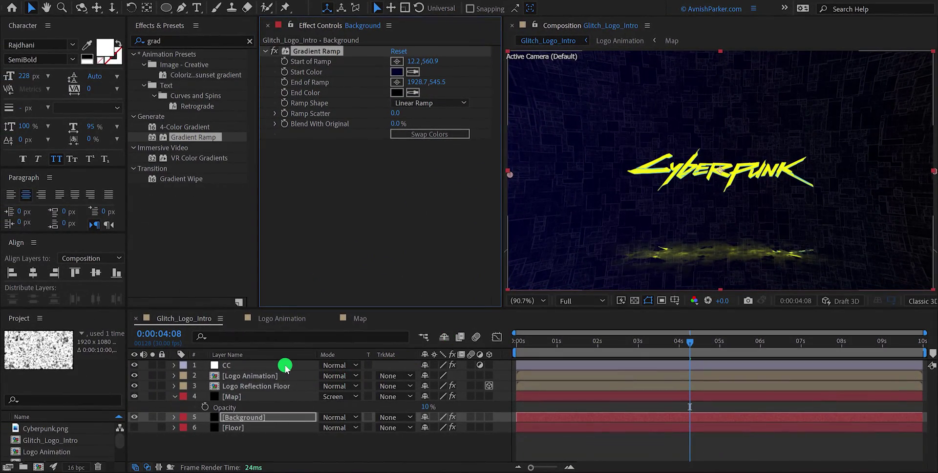
# Find the Tint effect and apply it to the Map layer
pyautogui.click(279, 398)
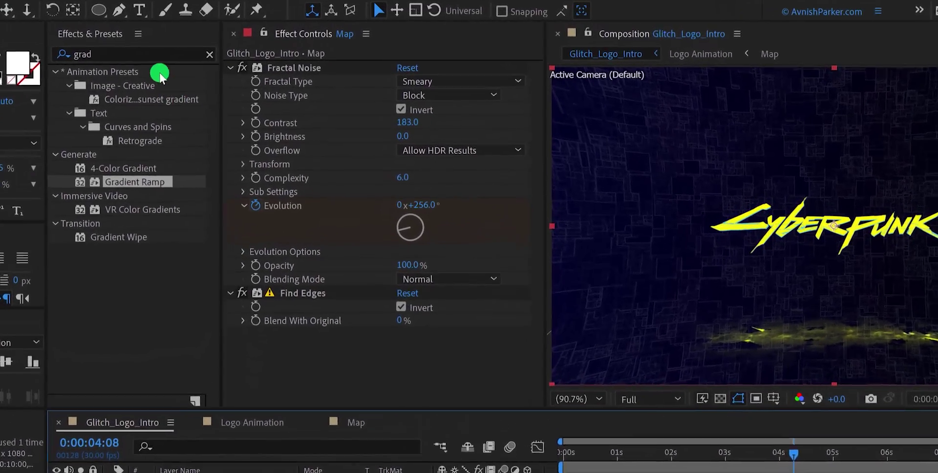
pyautogui.click(206, 40)
pyautogui.doubleClick(128, 59)
pyautogui.write('tint')
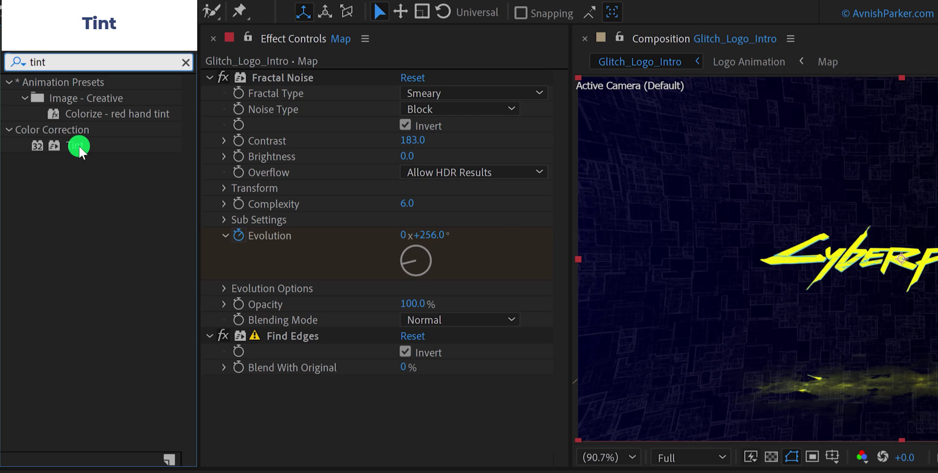
pyautogui.moveTo(80, 149); pyautogui.dragTo(151, 420)
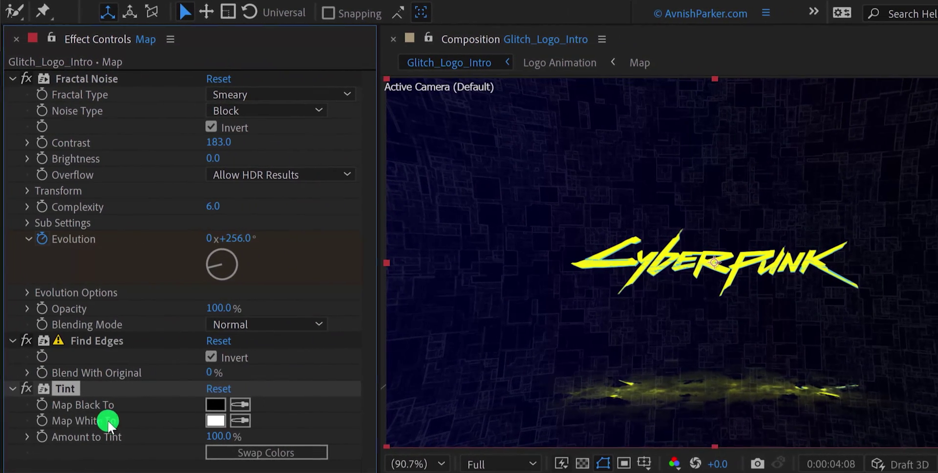
# Set the Tint's Map White To color to blue 1758F2, deselect the Map layer and preview the intro
pyautogui.click(214, 420)
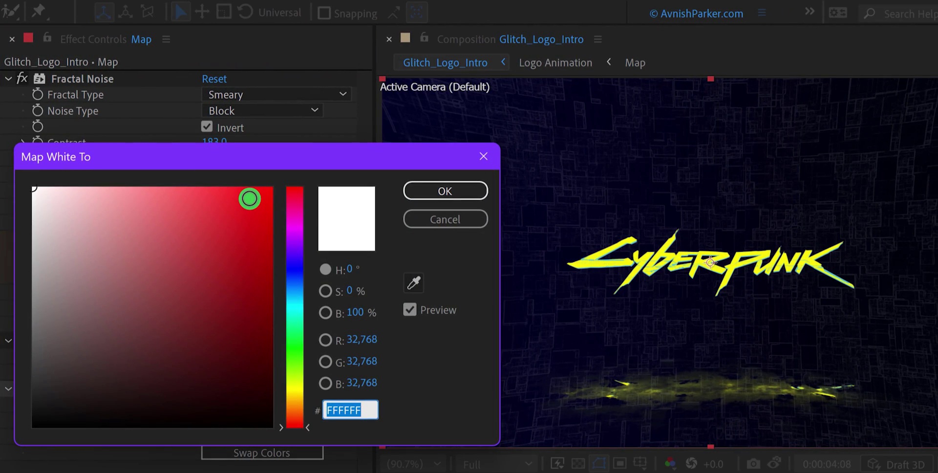
pyautogui.click(250, 198)
pyautogui.moveTo(229, 153); pyautogui.dragTo(137, 143)
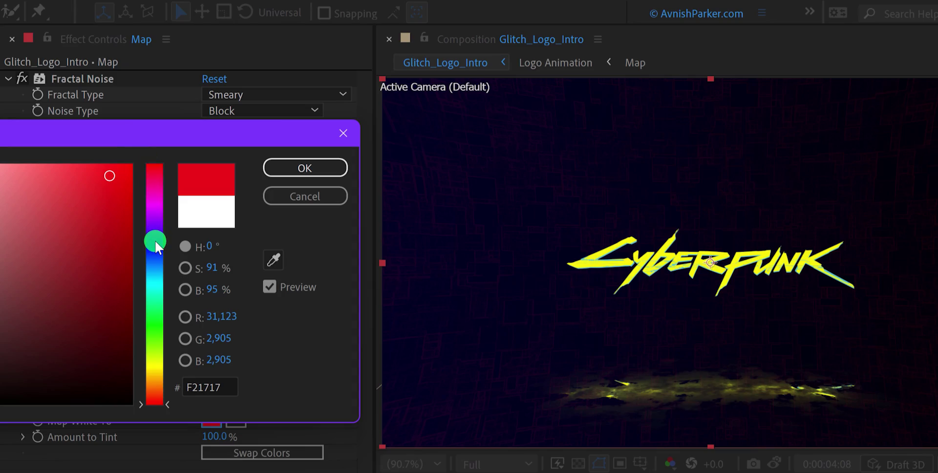
pyautogui.moveTo(156, 246); pyautogui.dragTo(153, 255)
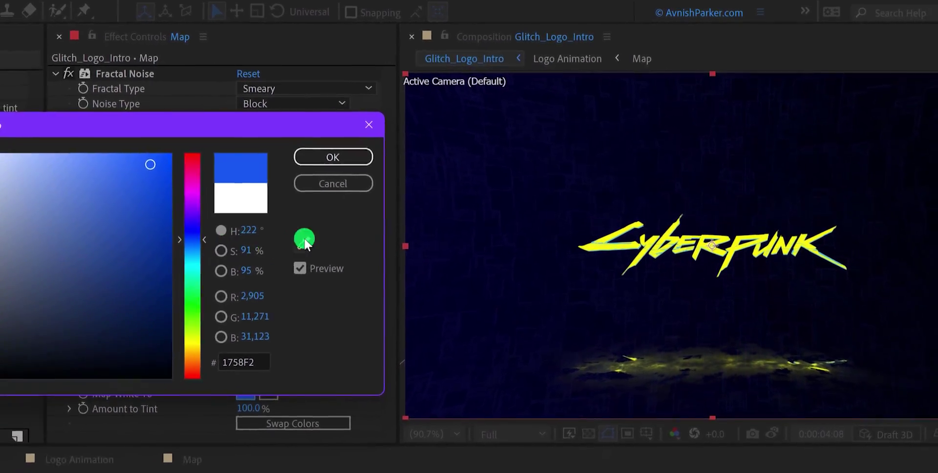
pyautogui.click(333, 157)
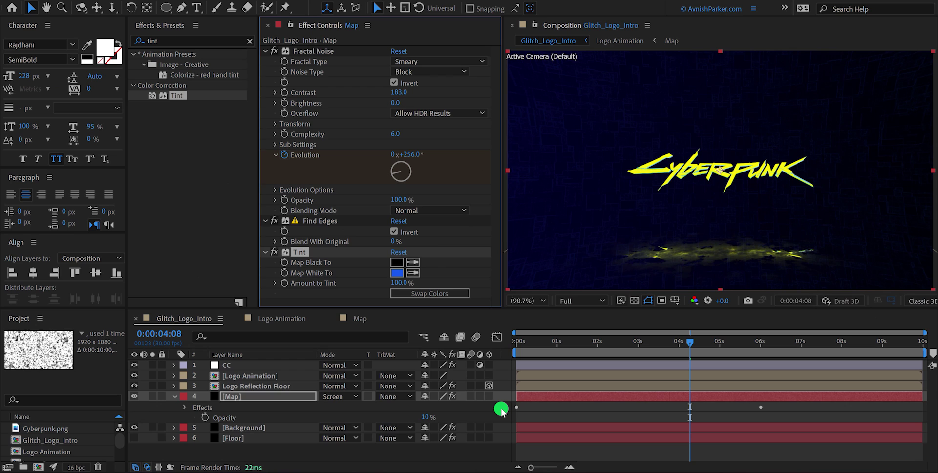
pyautogui.click(502, 411)
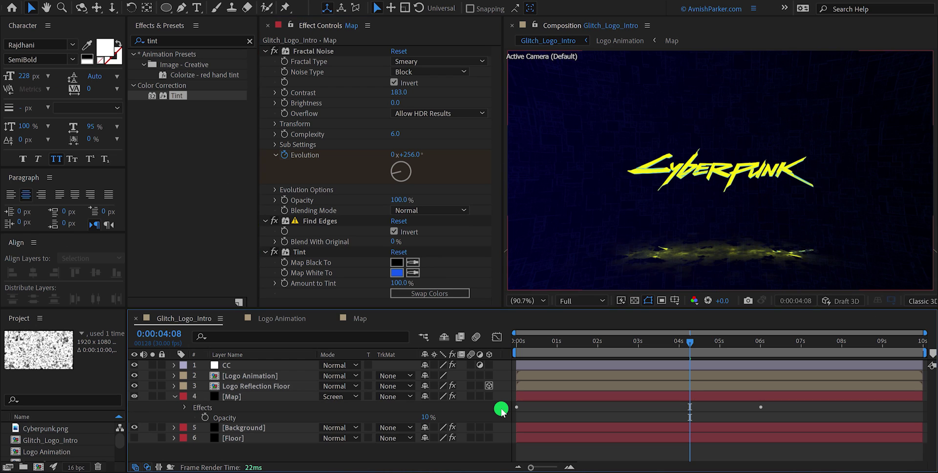
pyautogui.press('space')
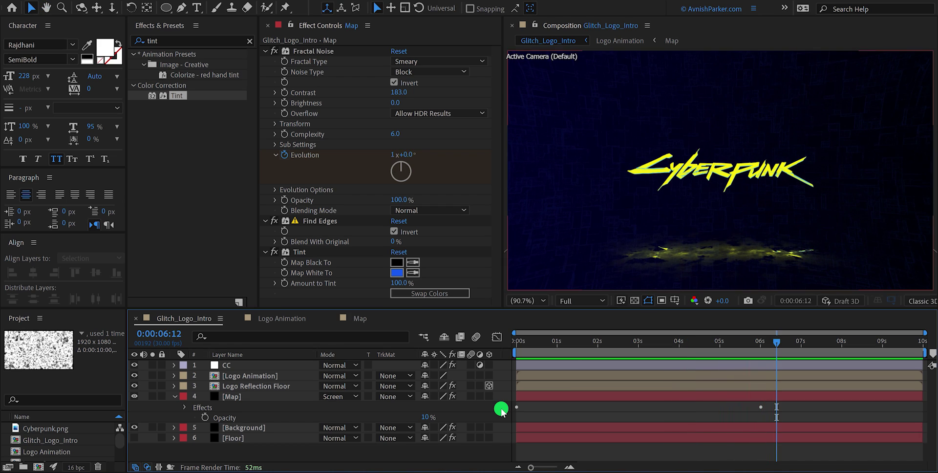
# Apply the Glow effect to the CC layer with a Glow Radius of 300 and a Glow Threshold of 90.6%
pyautogui.click(247, 364)
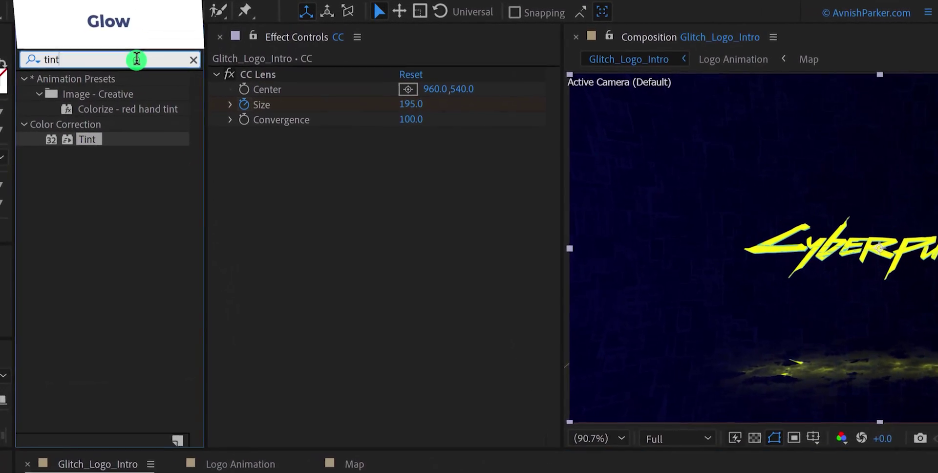
pyautogui.click(196, 44)
pyautogui.write('glow')
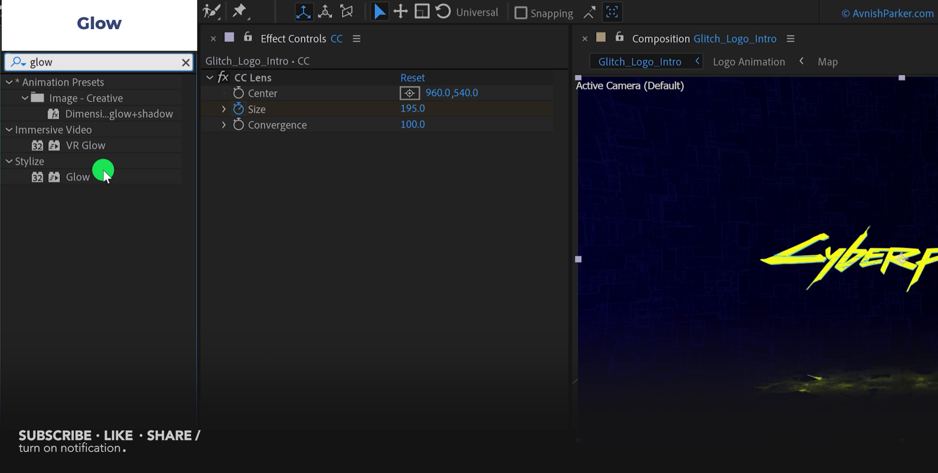
pyautogui.moveTo(104, 174); pyautogui.dragTo(358, 210)
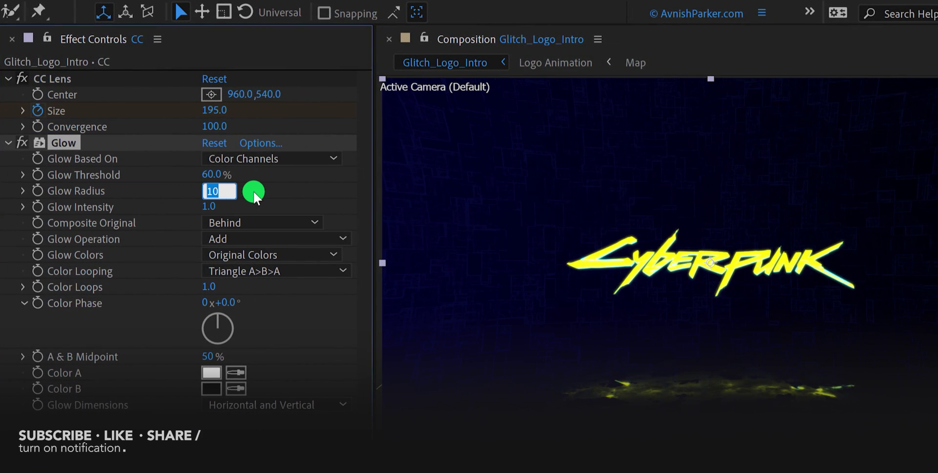
pyautogui.press('Return')
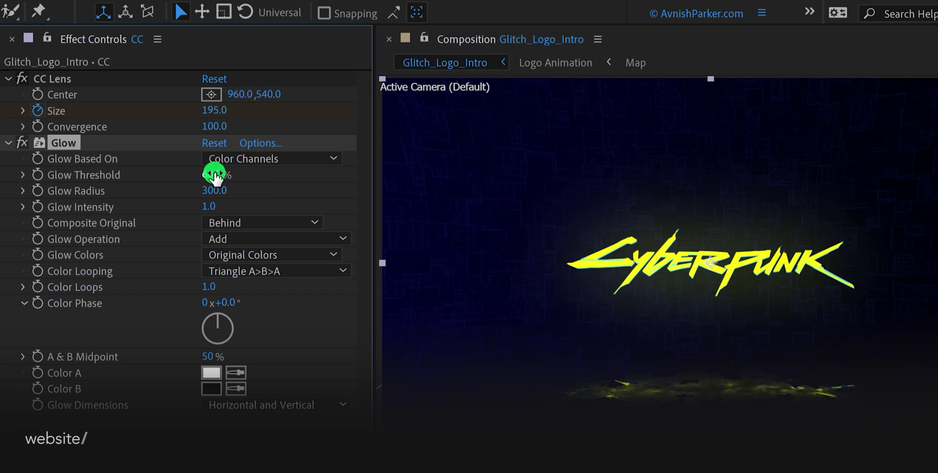
pyautogui.moveTo(238, 174); pyautogui.dragTo(287, 171)
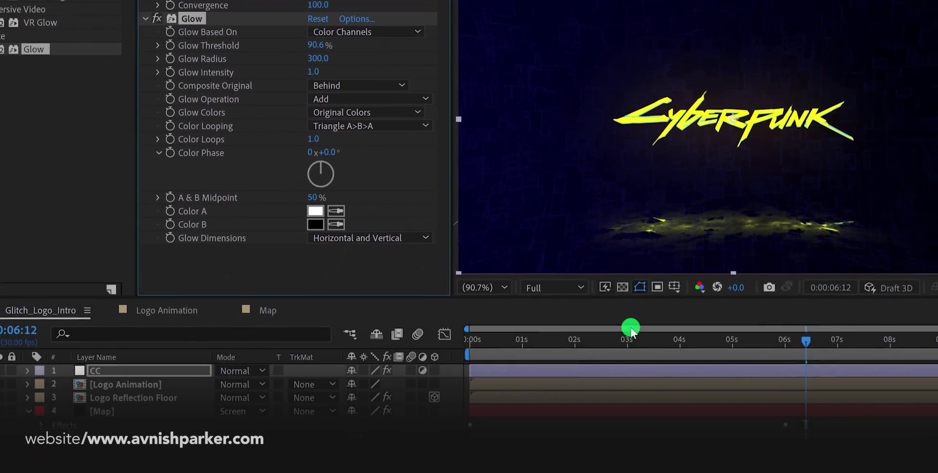
# Preview the intro with the glow and scrub through the glitch section from about 0:00:01:10 to 0:00:02:15
pyautogui.click(643, 309)
pyautogui.click(736, 308)
pyautogui.press('space')
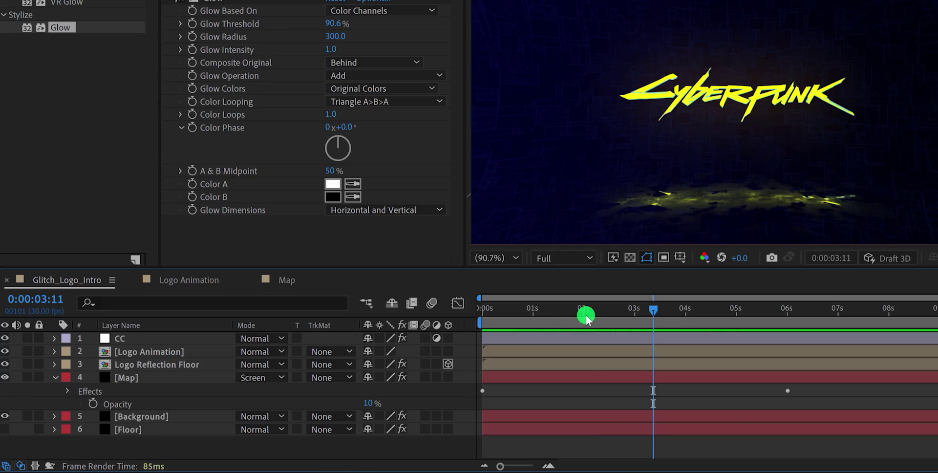
pyautogui.click(567, 313)
pyautogui.click(544, 330)
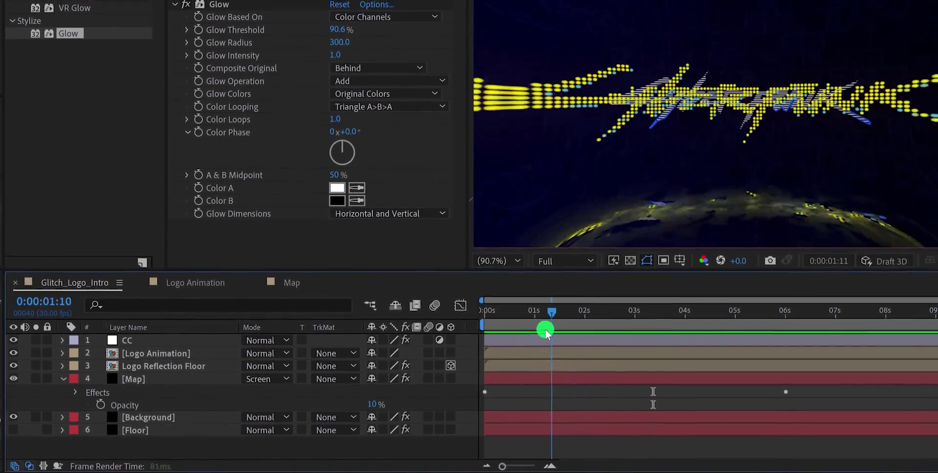
pyautogui.moveTo(545, 329); pyautogui.dragTo(616, 363)
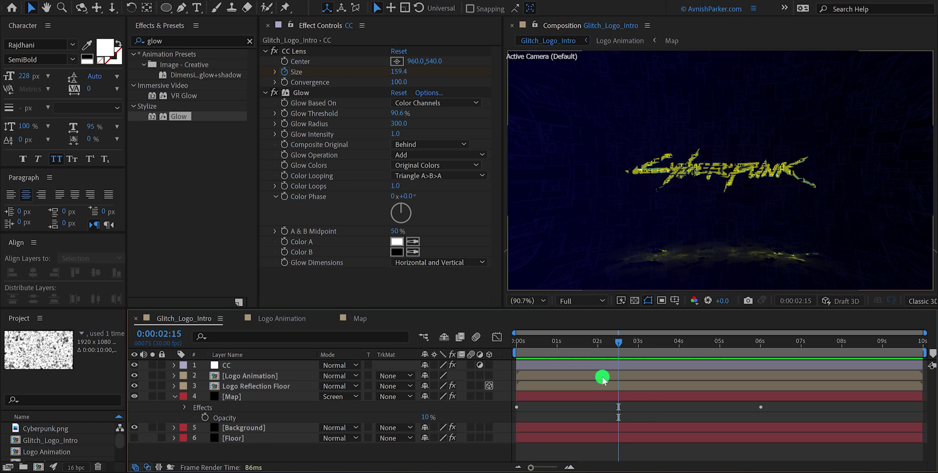
# In the Logo Animation composition, scale the Logo_Comp layer on row 4 to 203% at 0:00:02:11
pyautogui.doubleClick(603, 380)
pyautogui.click(610, 398)
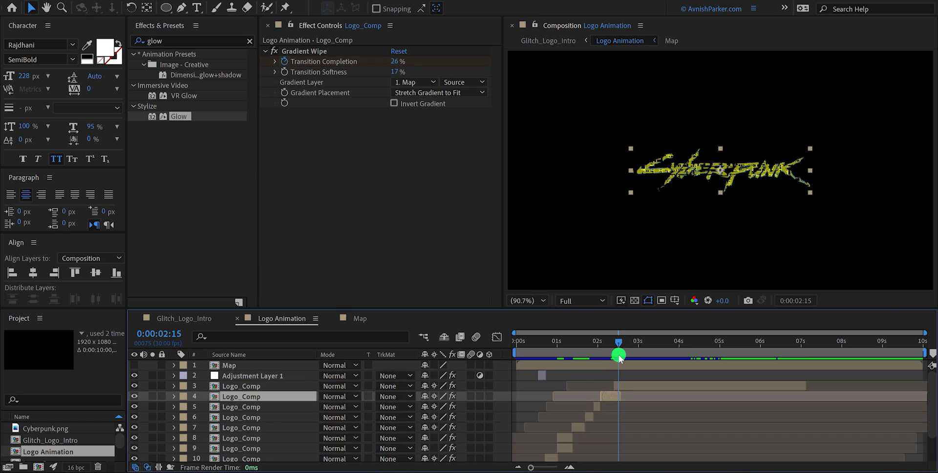
pyautogui.click(613, 346)
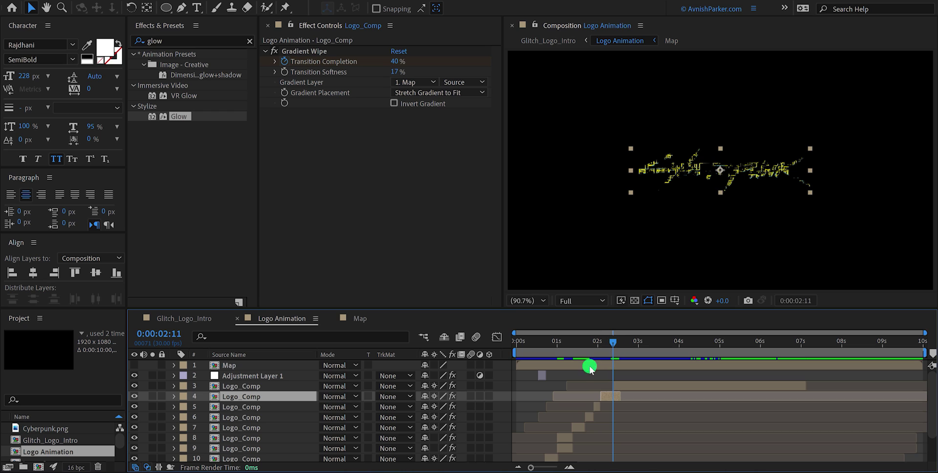
pyautogui.press('s')
pyautogui.moveTo(452, 411); pyautogui.dragTo(513, 405)
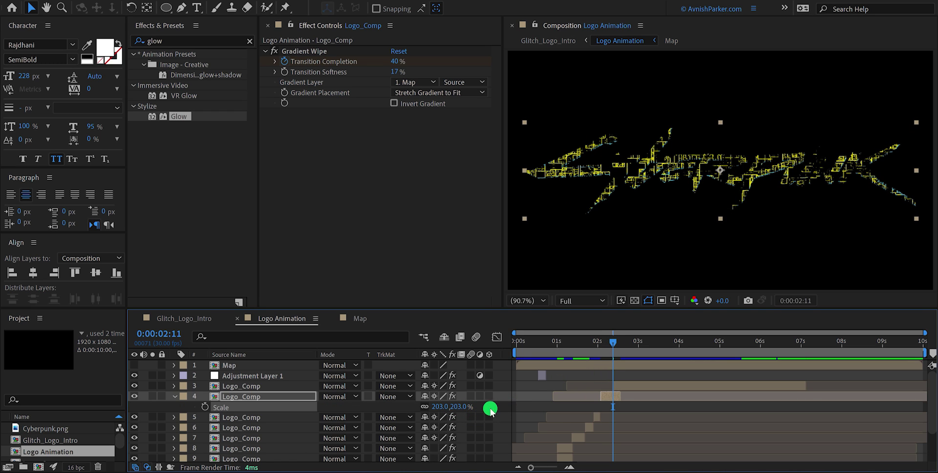
# Return to the Glitch_Logo_Intro composition, check the enlarged glitch by scrubbing to 0:00:04:15 and deselect the layer
pyautogui.click(188, 318)
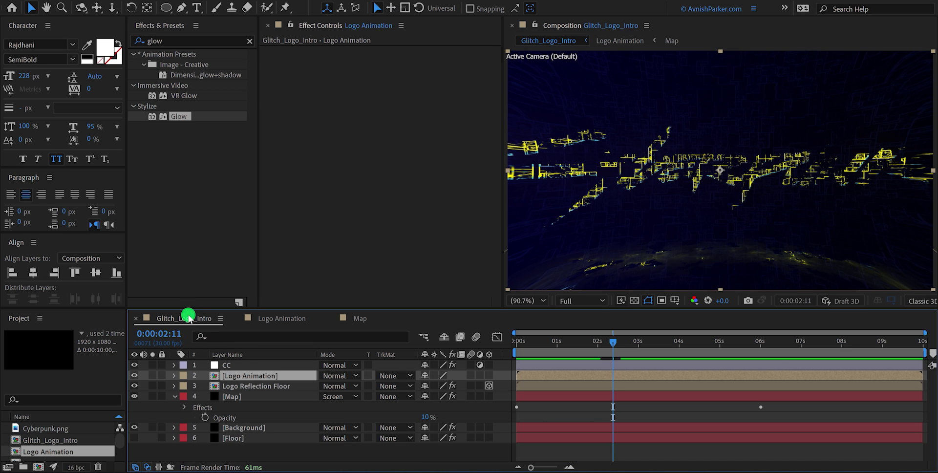
pyautogui.moveTo(615, 342); pyautogui.dragTo(672, 356)
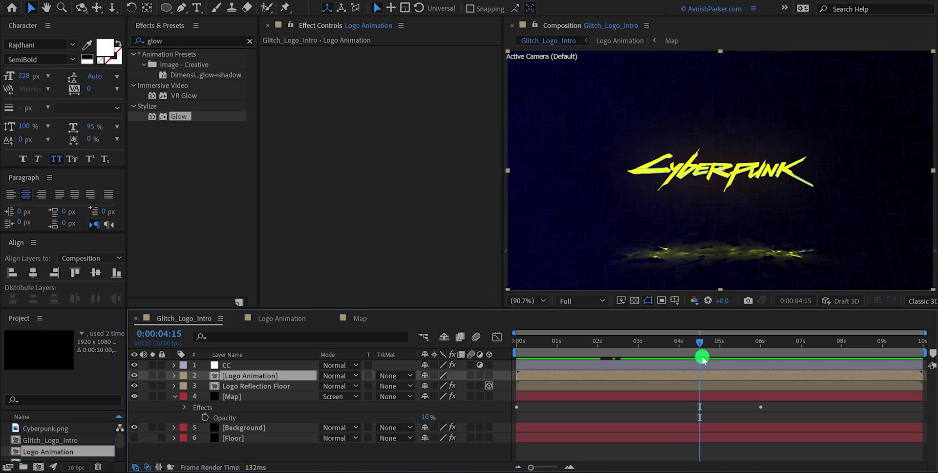
pyautogui.click(480, 455)
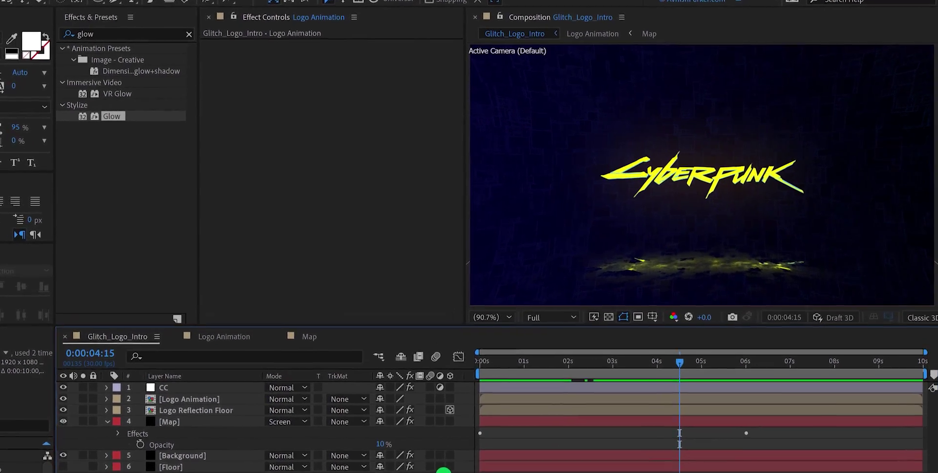